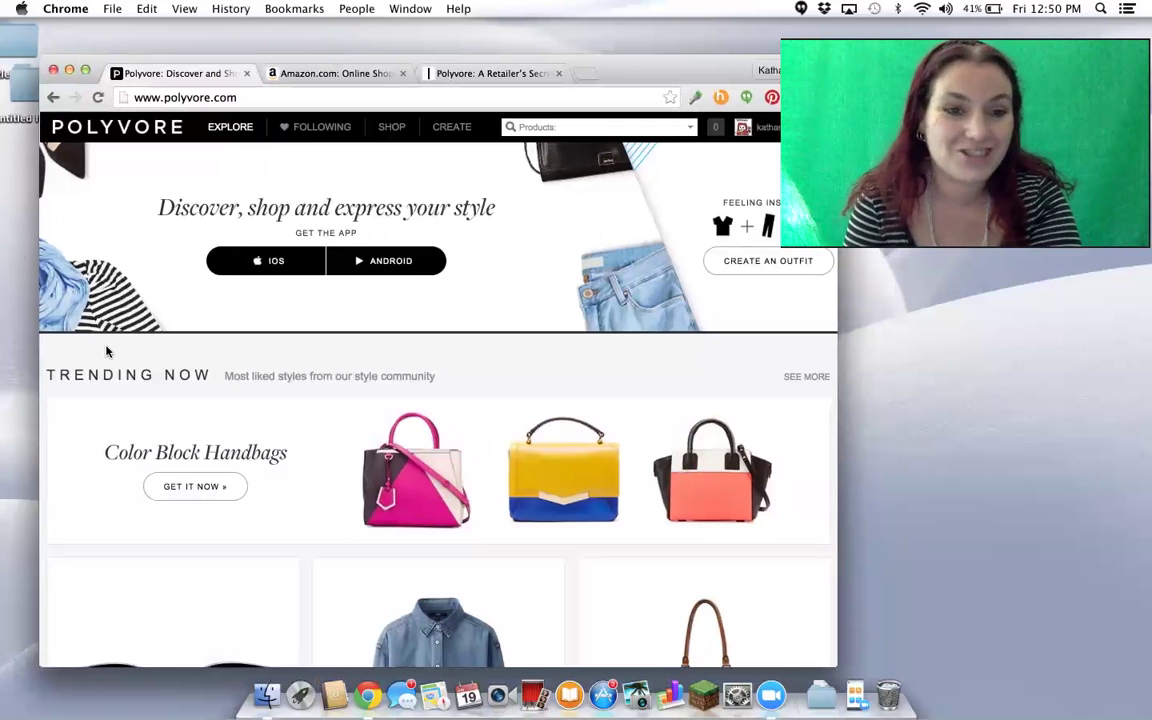
# Step: Browse the Explore page's style sections and open the Bella Thorne Style collection under Celeb & Pop Culture
pyautogui.scroll(-10, 107, 351)
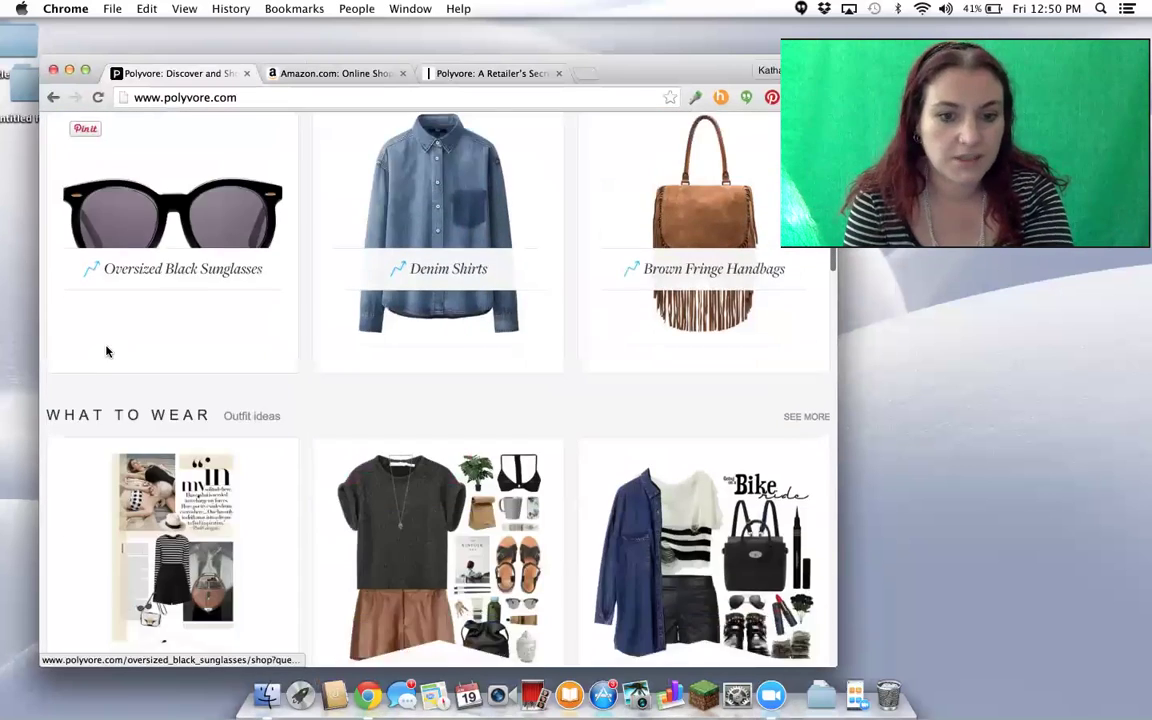
pyautogui.scroll(-2, 107, 351)
pyautogui.scroll(4, 107, 351)
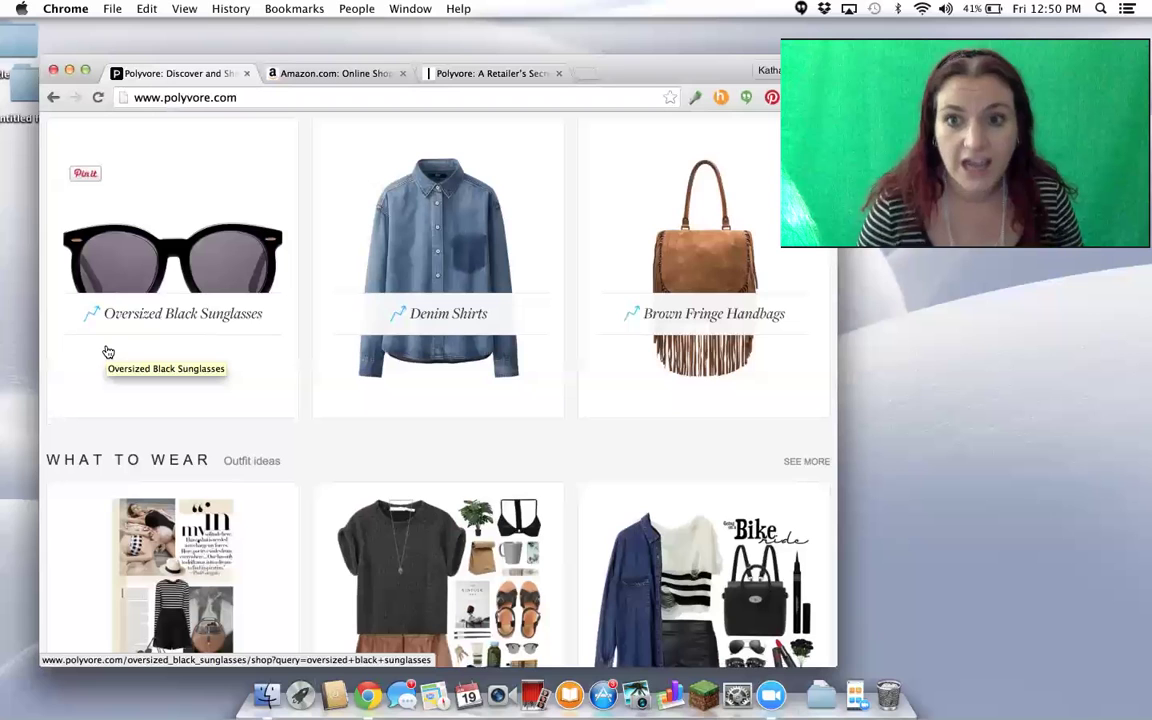
pyautogui.scroll(-4, 197, 389)
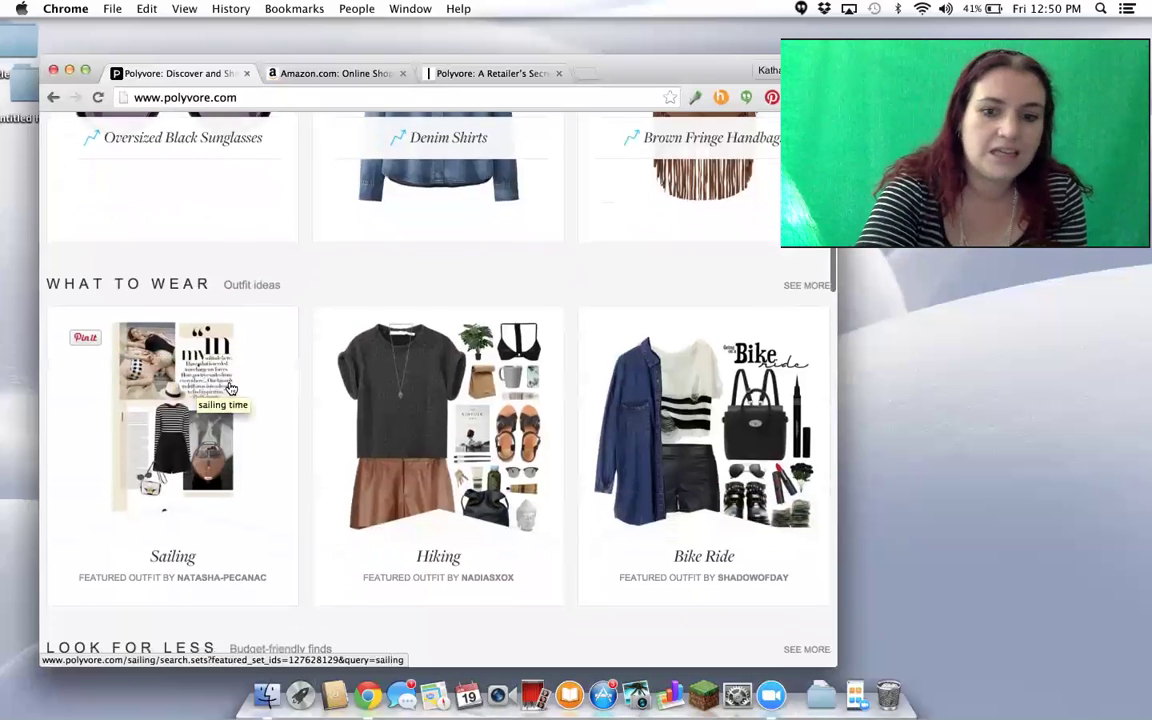
pyautogui.scroll(-3, 357, 267)
pyautogui.scroll(-5, 358, 268)
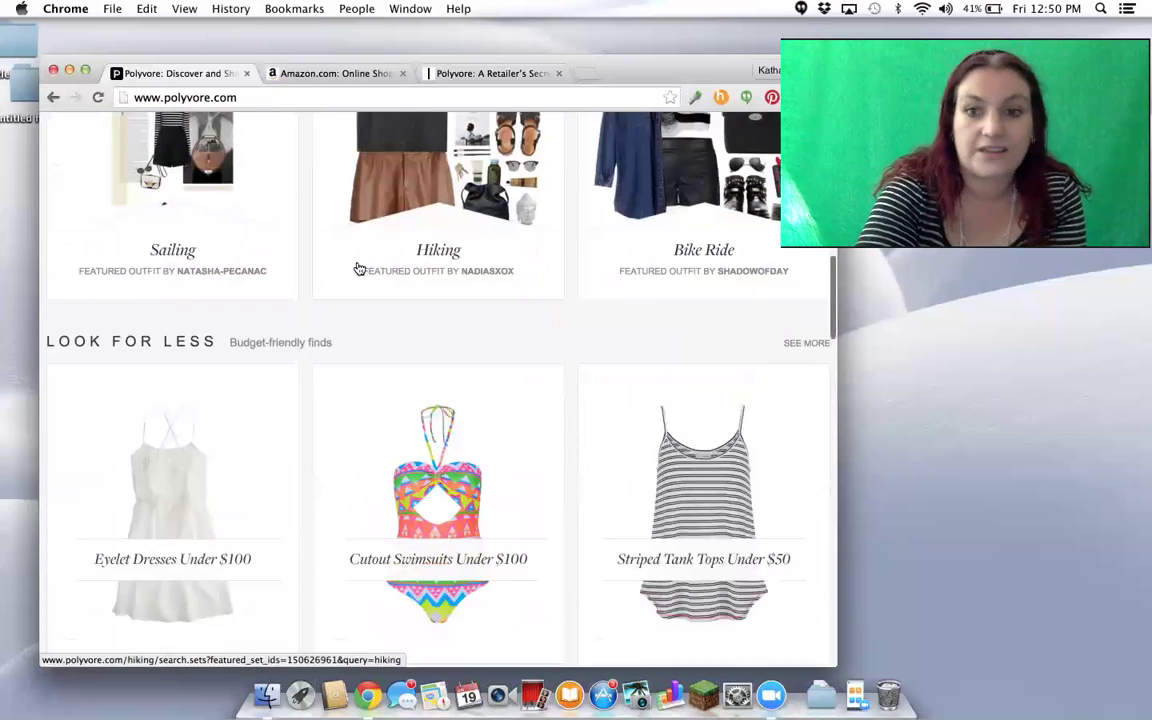
pyautogui.scroll(-2, 358, 268)
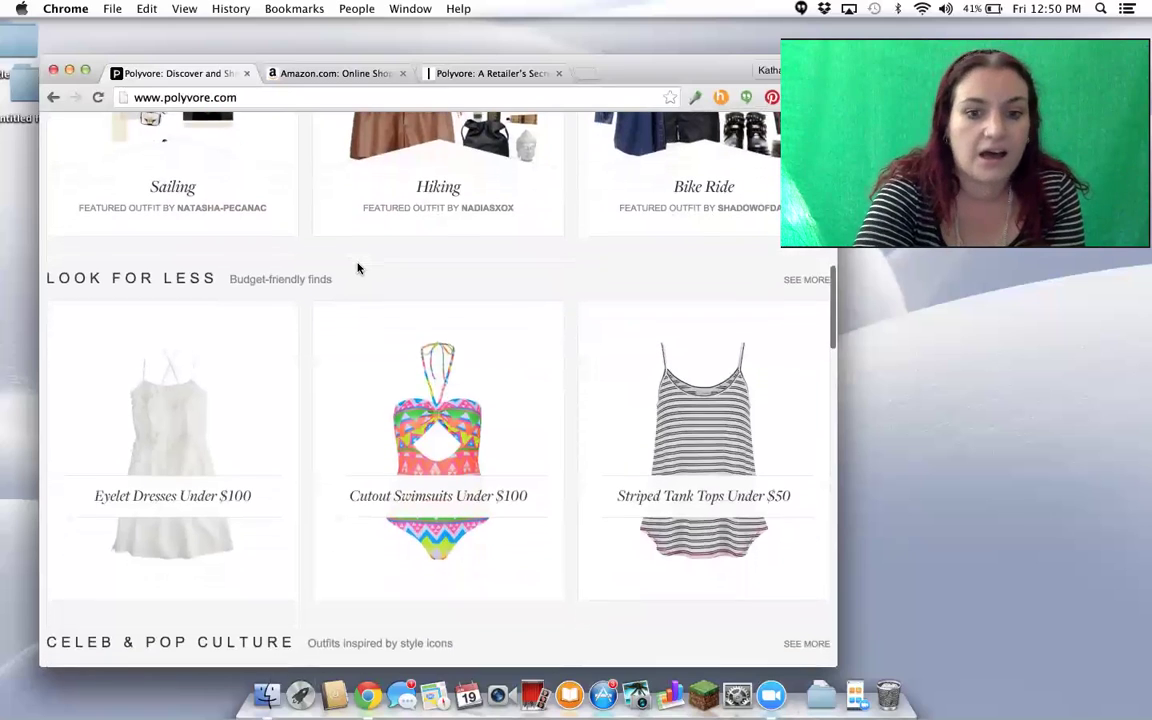
pyautogui.scroll(-7, 358, 268)
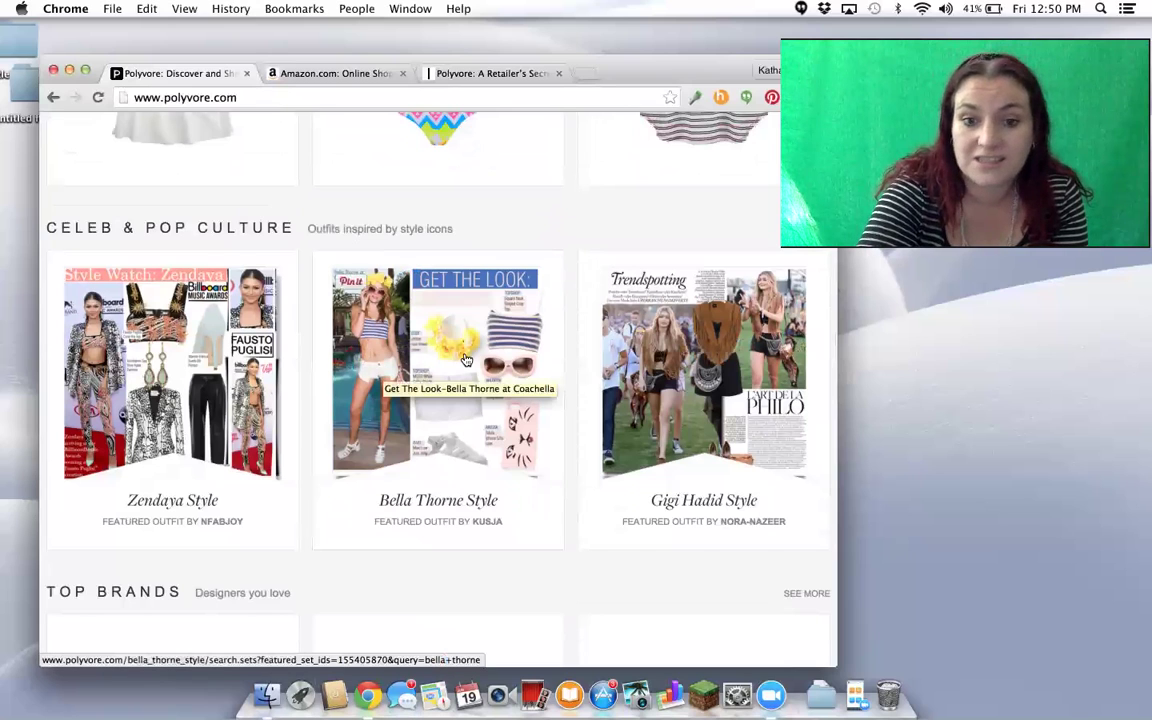
pyautogui.click(509, 313)
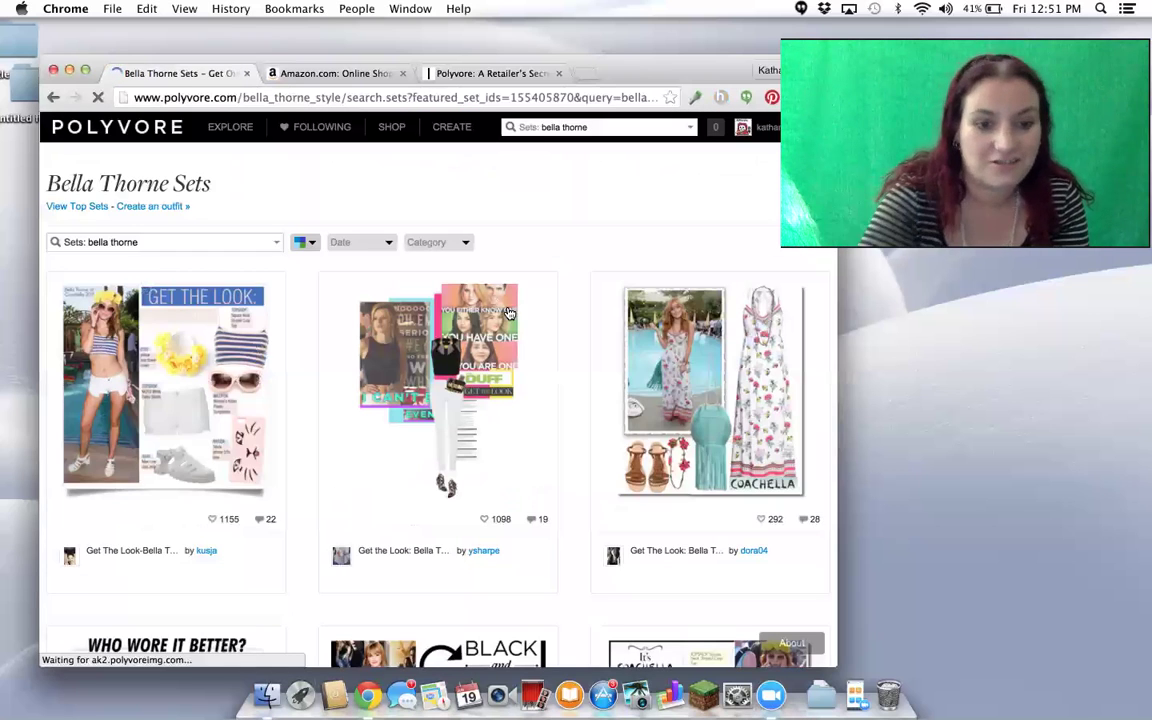
# Step: Open the black and white Bella Thorne outfit from the collection and bring the whole collage into view
pyautogui.scroll(-5, 293, 352)
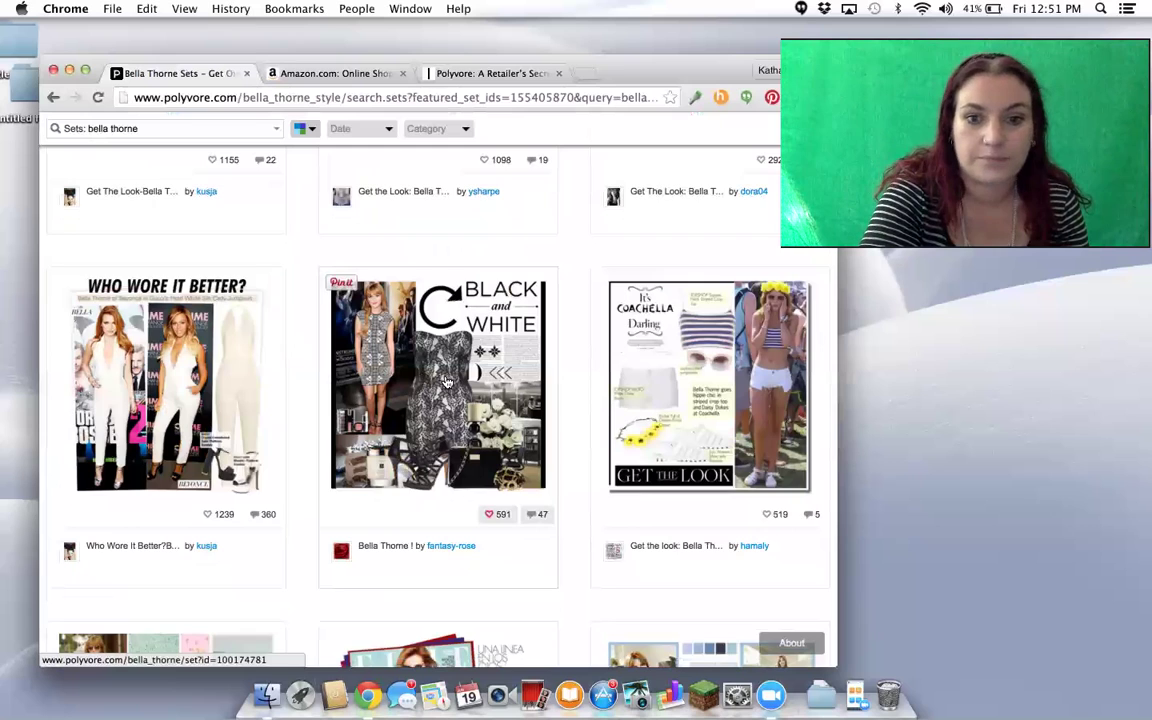
pyautogui.scroll(-2, 447, 381)
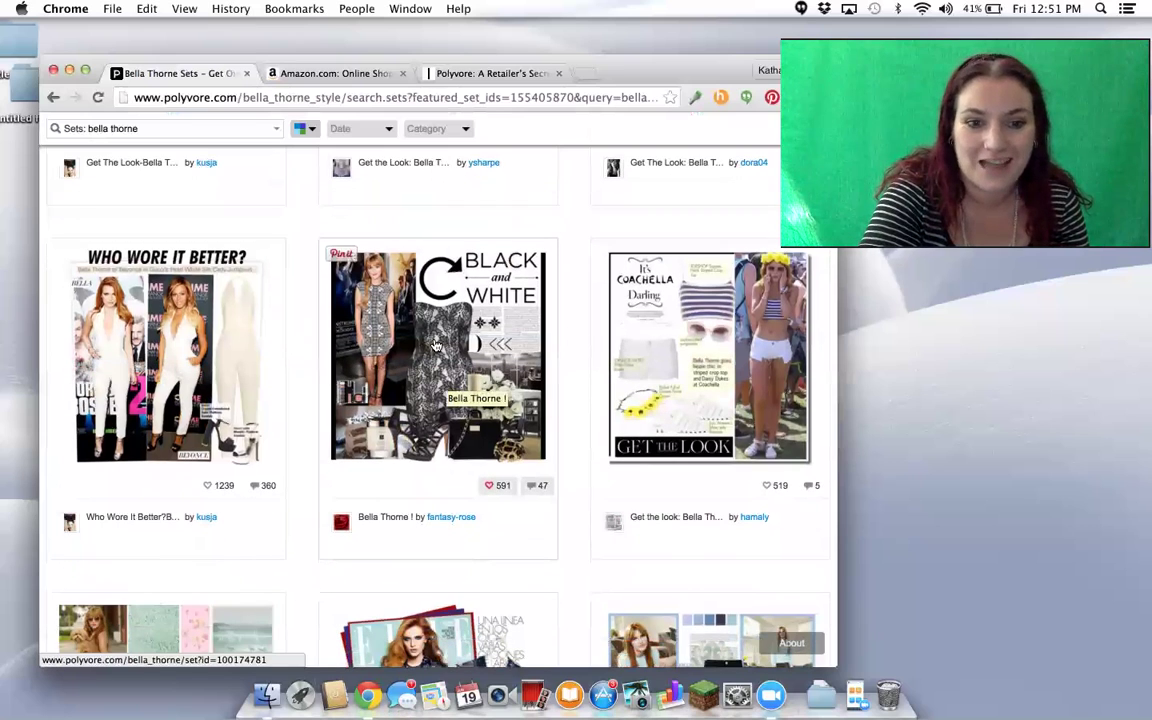
pyautogui.click(443, 289)
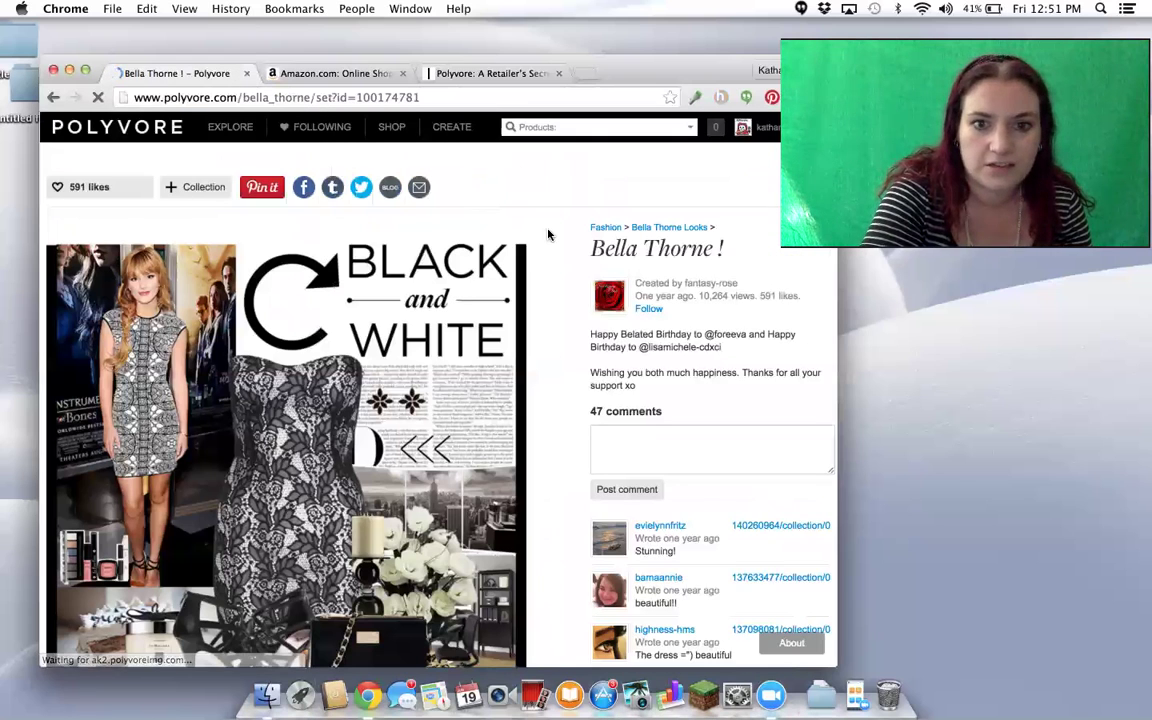
pyautogui.scroll(-2, 533, 300)
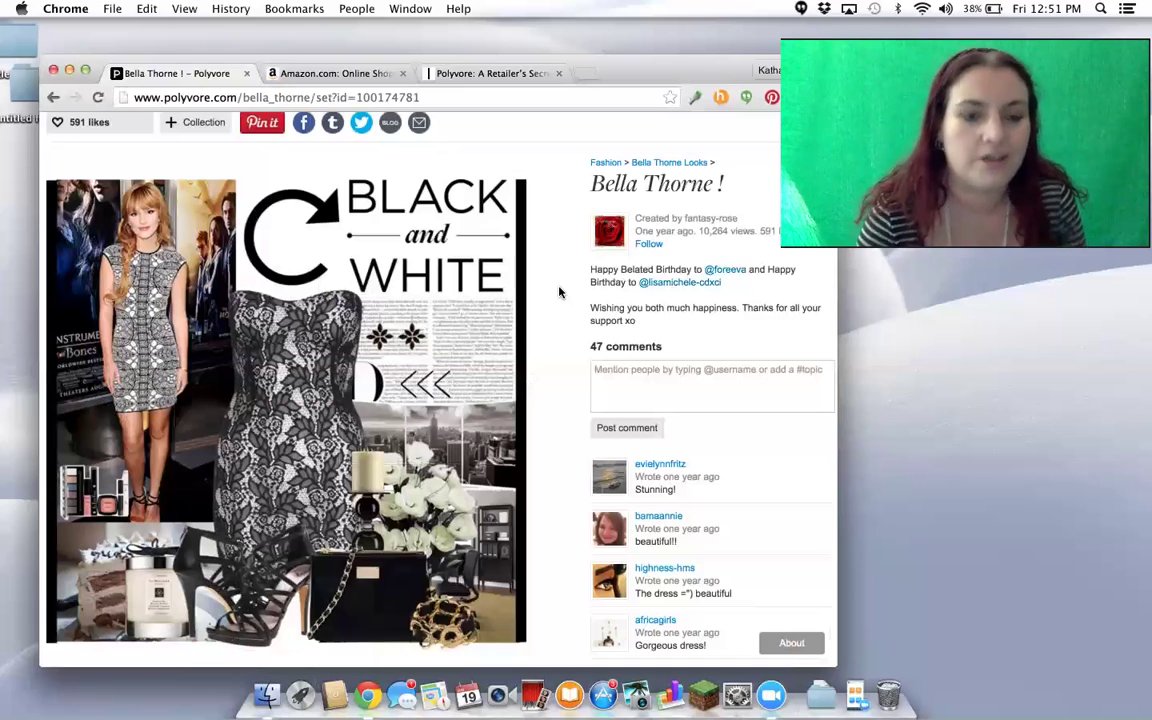
# Step: Preview the lace dress, celebrity photo and candle in the outfit, and visit the Jo Malone candle's product page before returning
pyautogui.moveTo(280, 306)
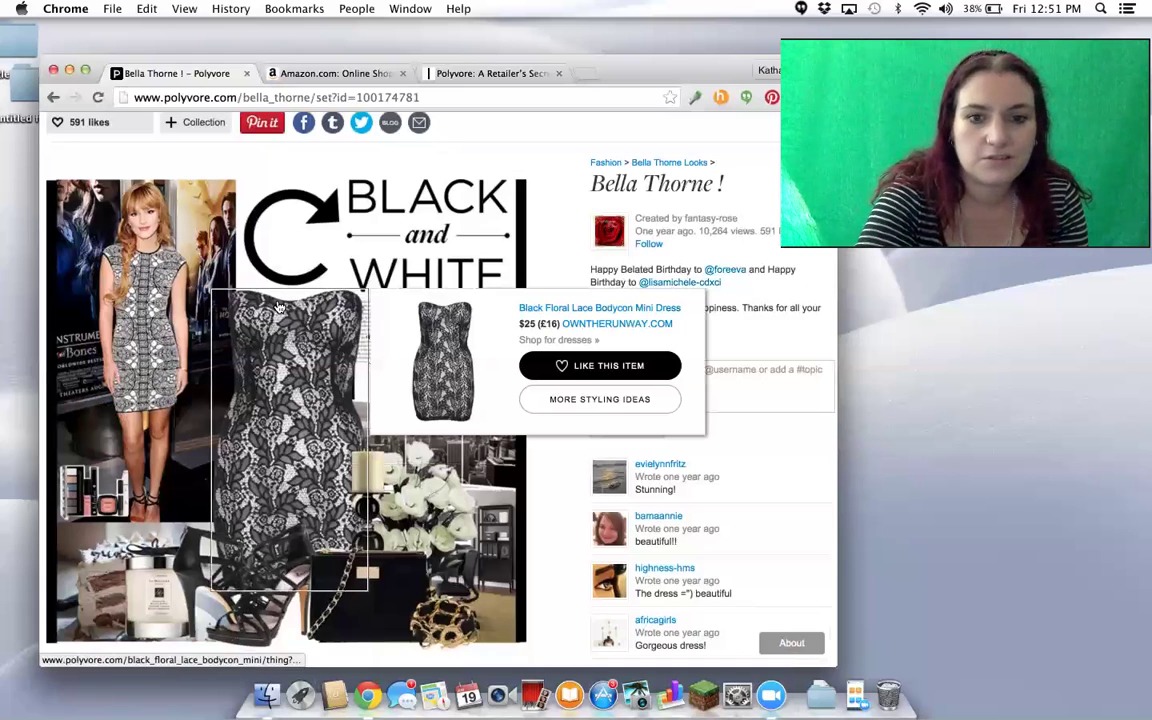
pyautogui.moveTo(205, 276)
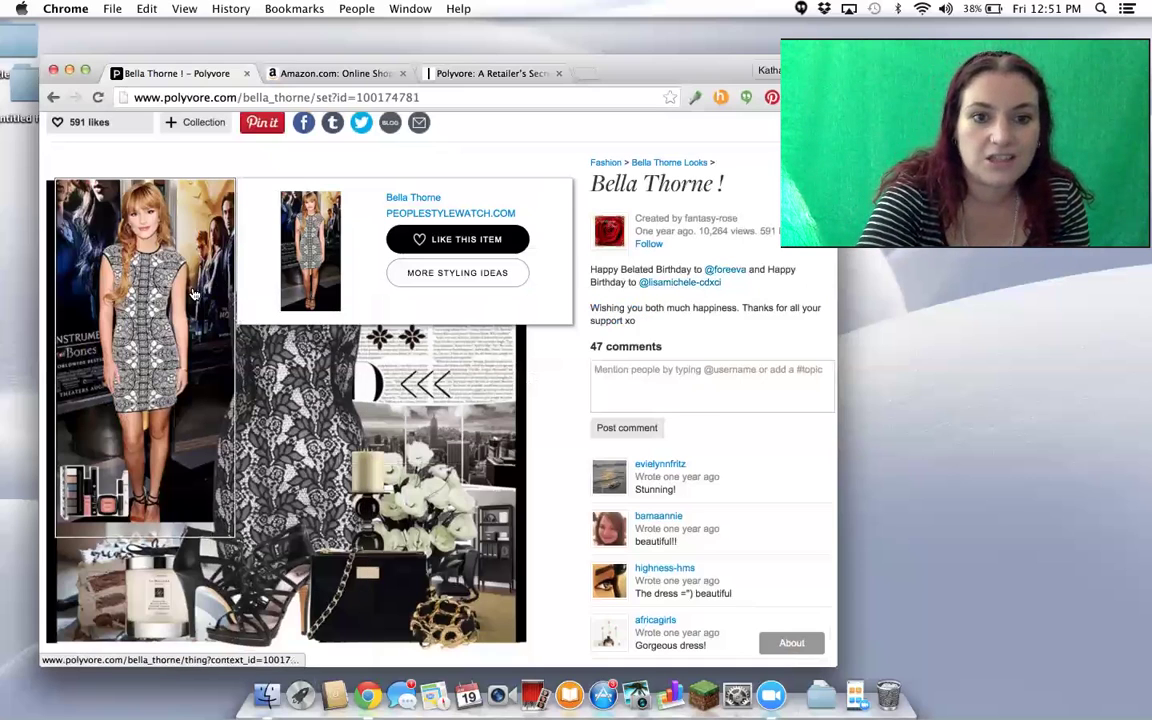
pyautogui.moveTo(156, 584)
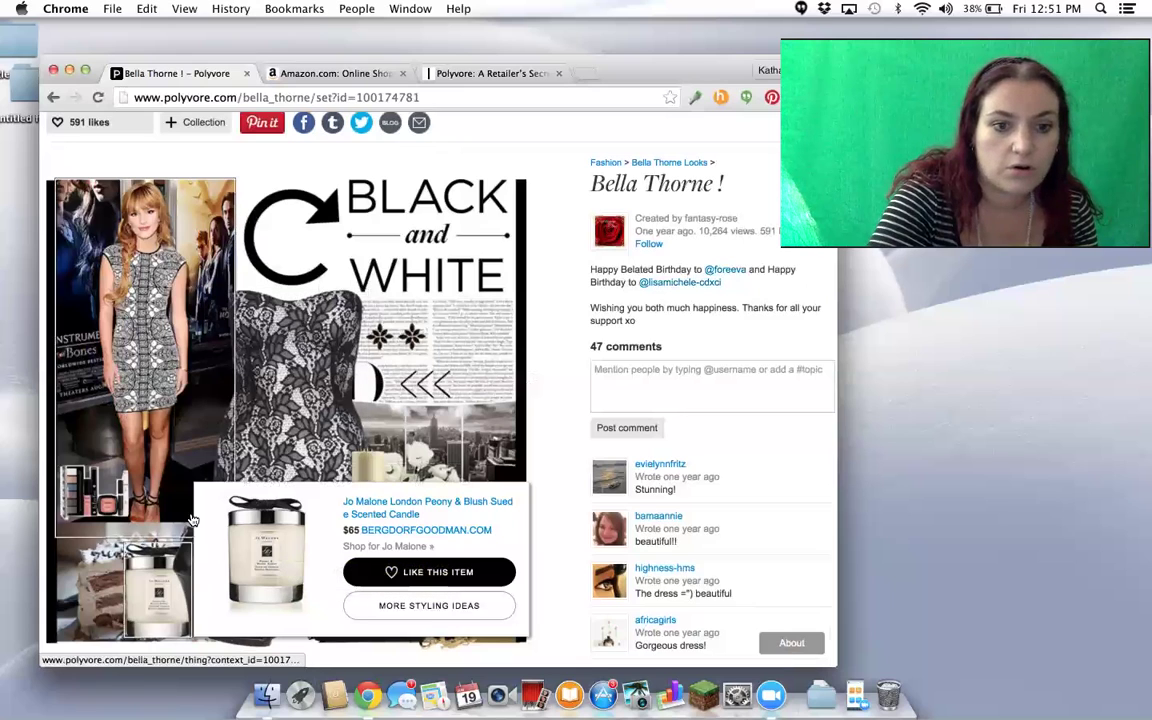
pyautogui.click(155, 570)
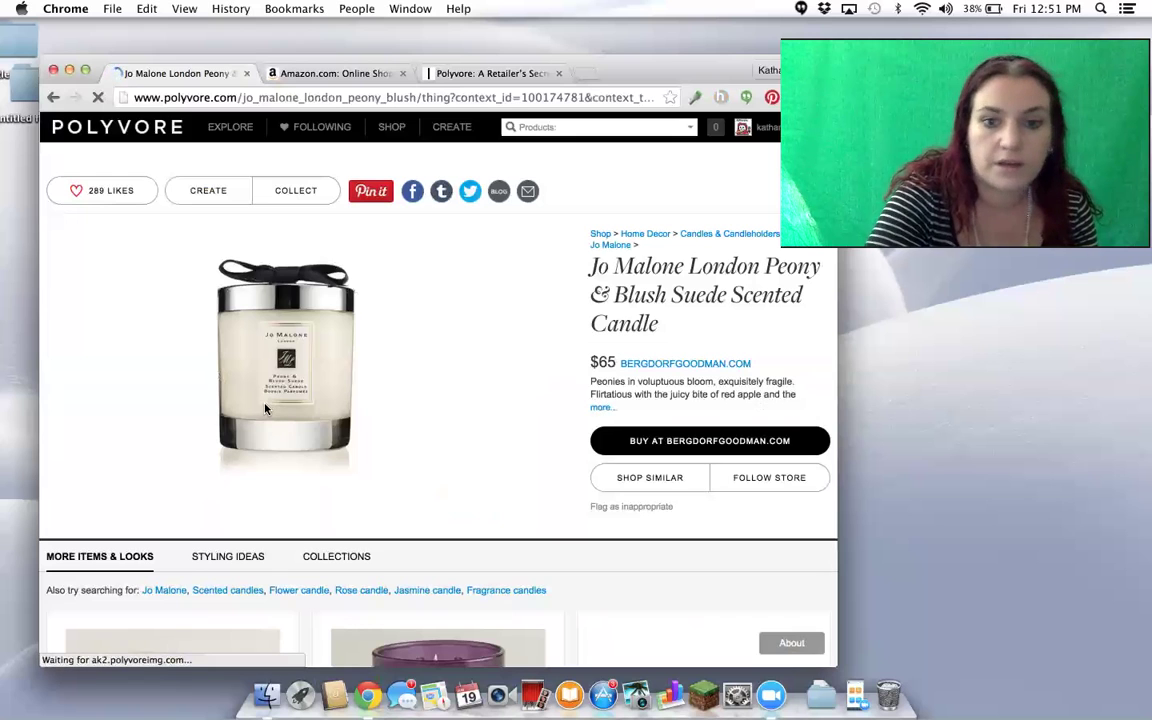
pyautogui.click(53, 97)
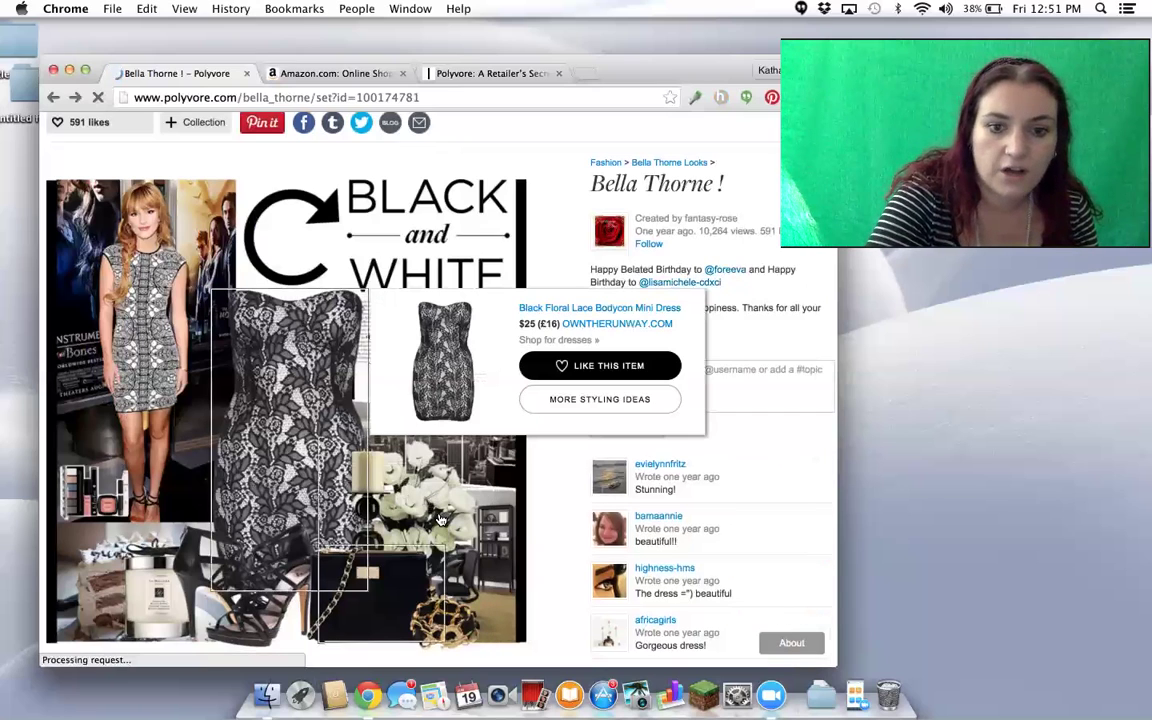
# Step: Preview the outfit's white flowers and visit the Black Floral Lace Bodycon Mini Dress product page, returning to the outfit
pyautogui.moveTo(440, 518)
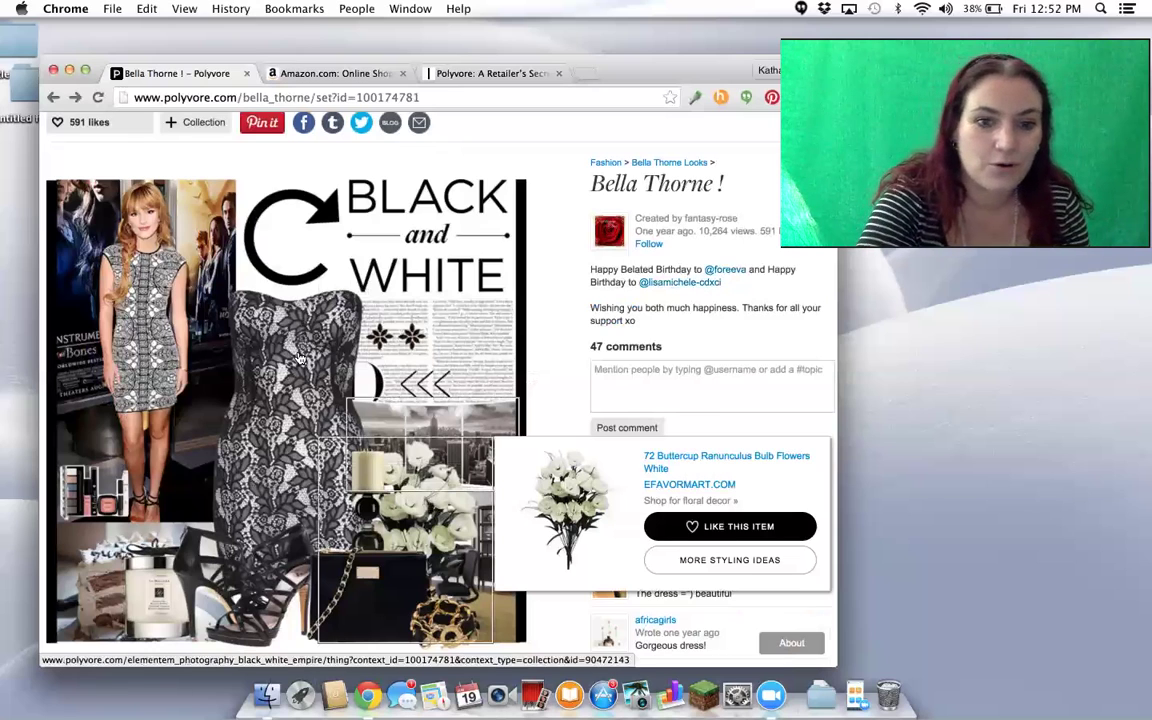
pyautogui.moveTo(300, 358)
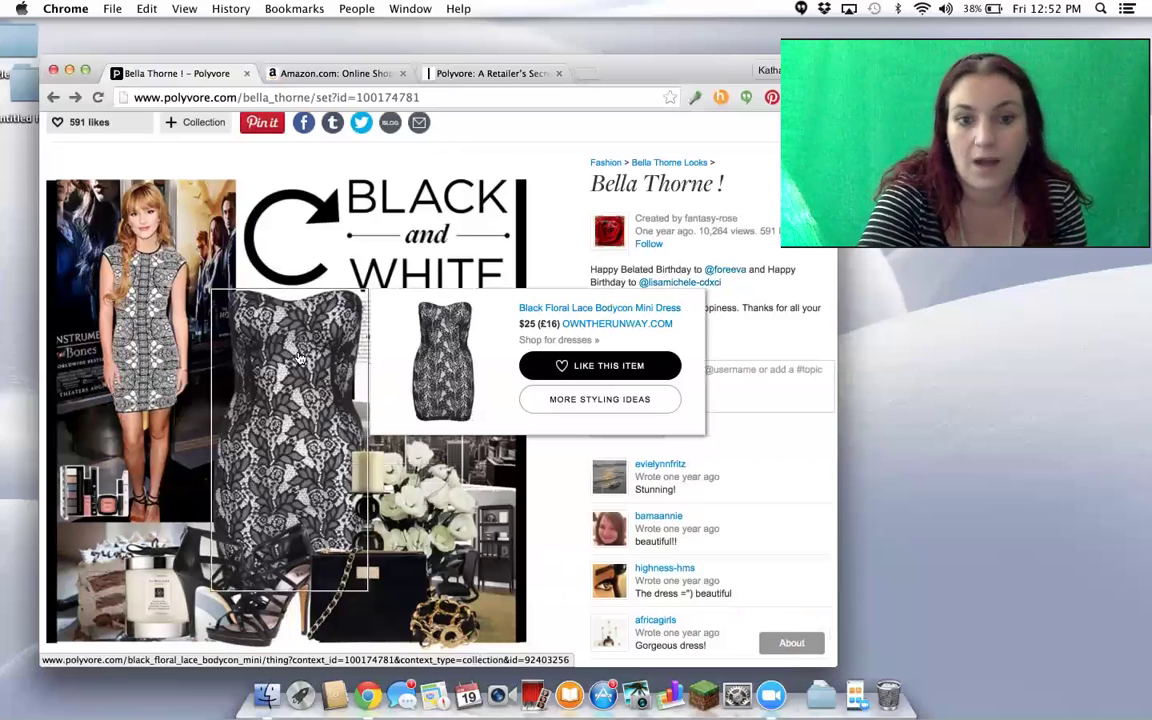
pyautogui.click(300, 358)
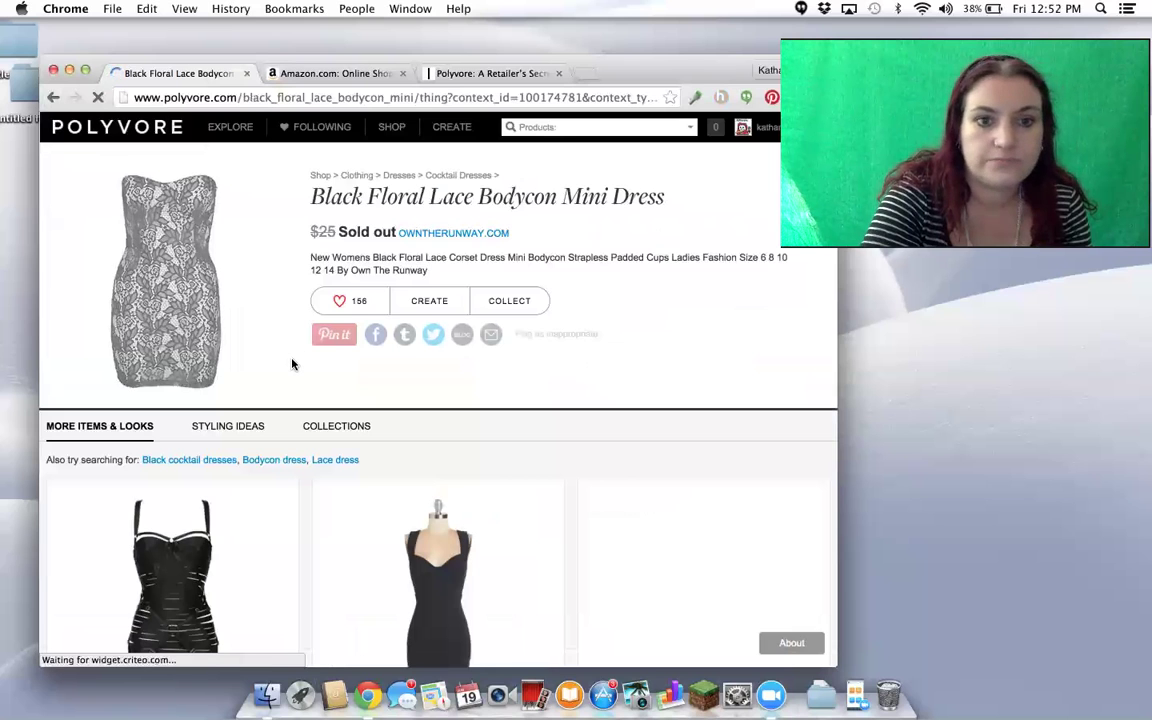
pyautogui.click(53, 98)
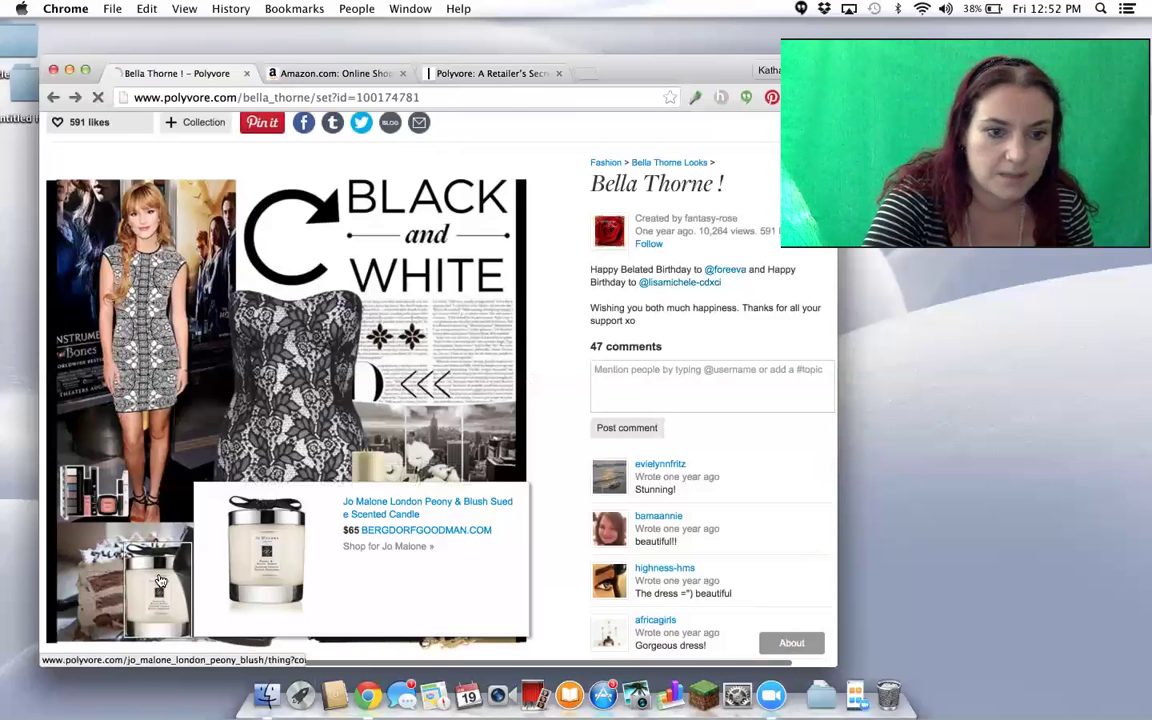
# Step: Open the Jo Malone candle's product page, view its listing at Bergdorf Goodman, and close the store page
pyautogui.click(160, 581)
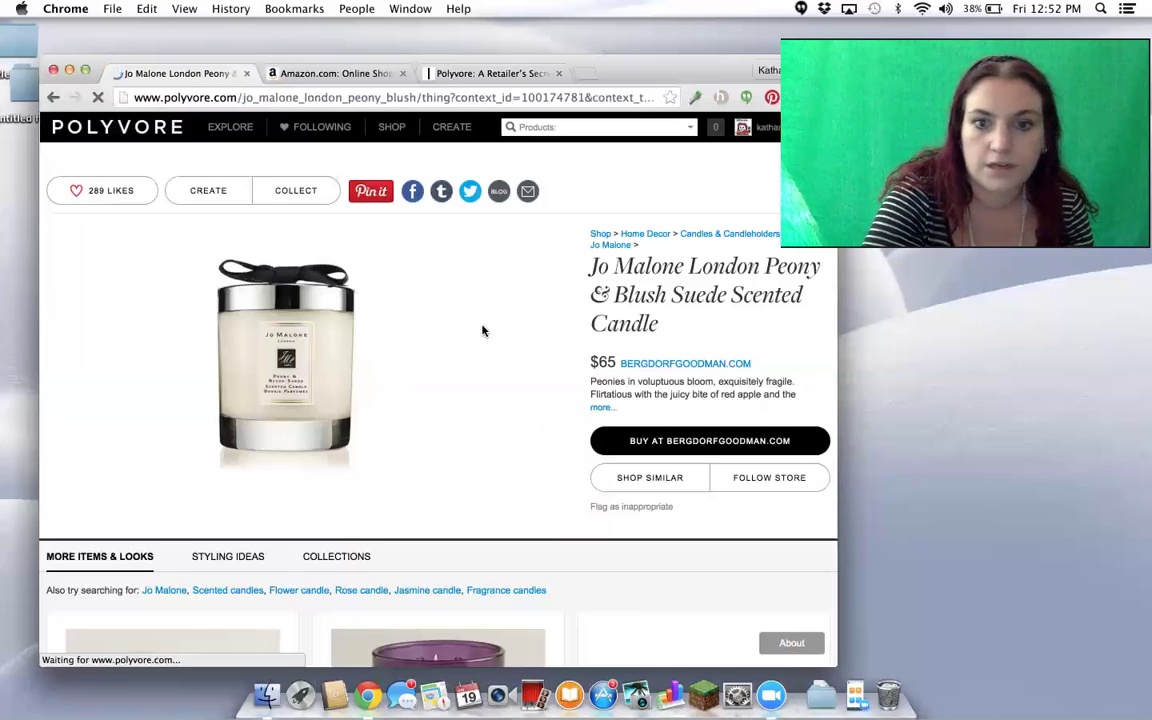
pyautogui.click(645, 445)
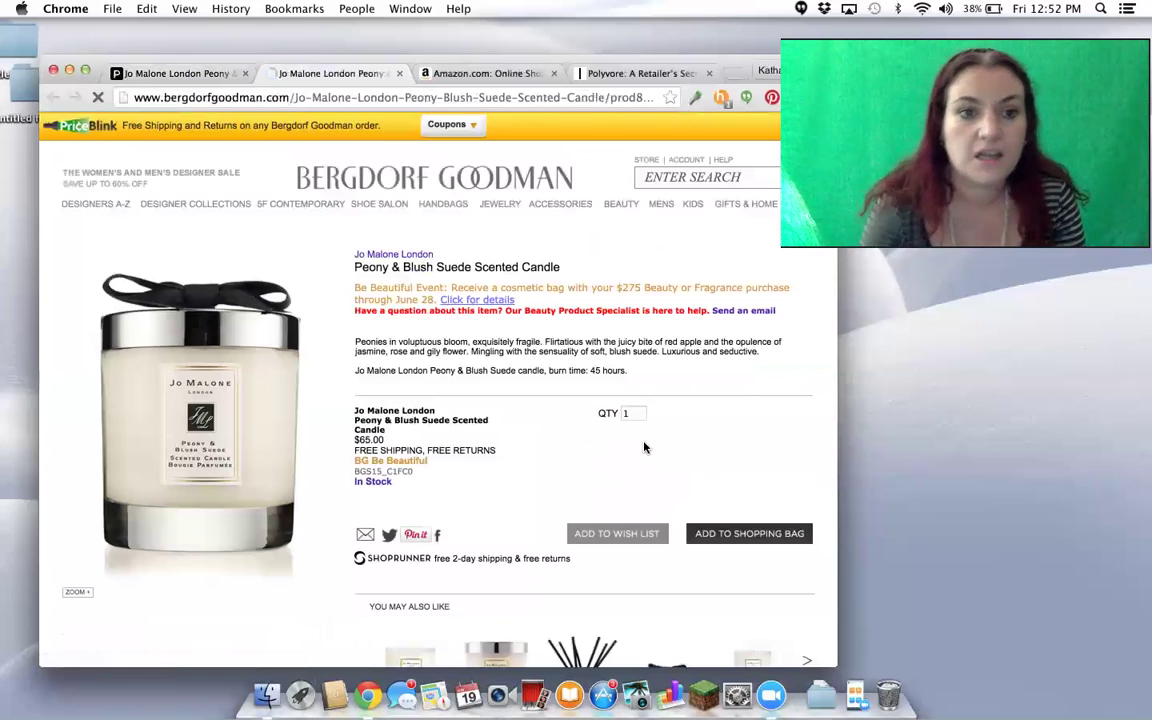
pyautogui.click(175, 73)
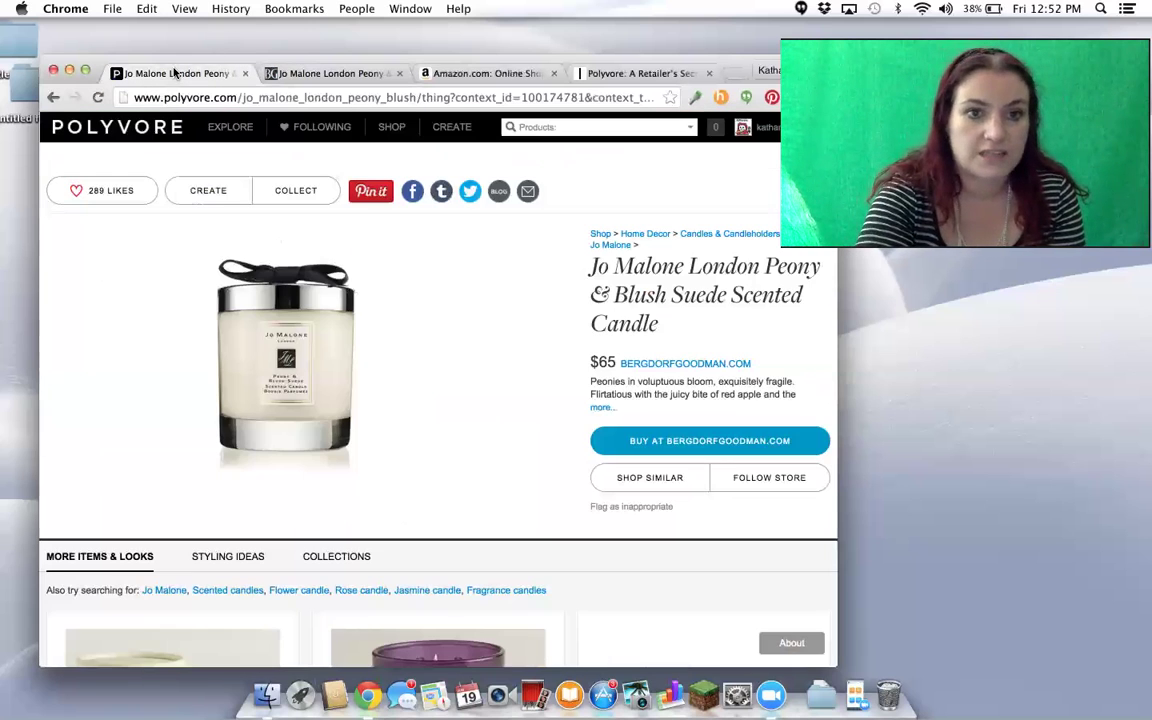
pyautogui.click(400, 73)
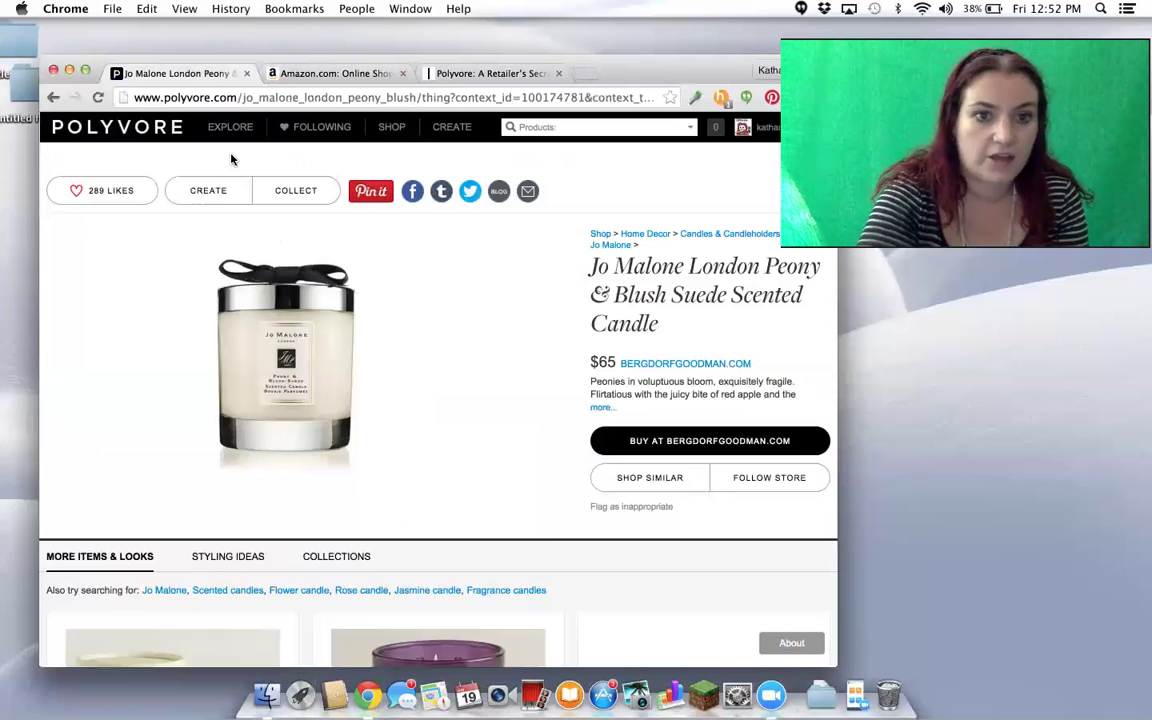
# Step: Look through the similar items suggested below the Jo Malone candle and return to the product details
pyautogui.scroll(-5, 288, 445)
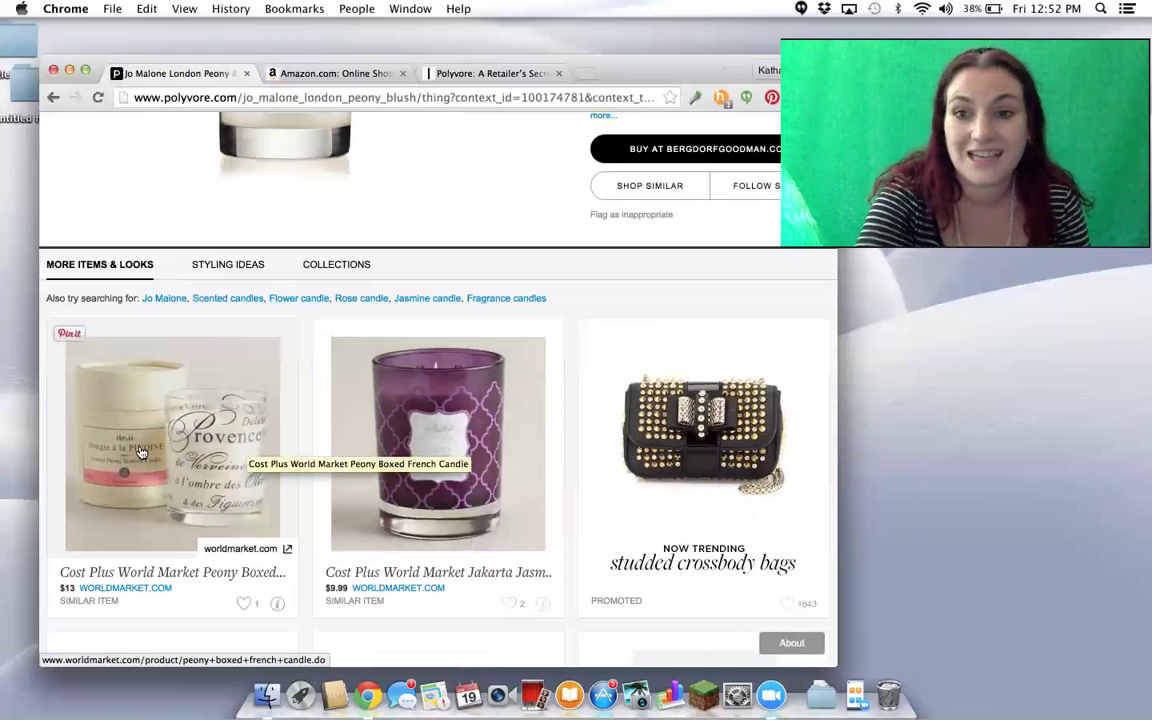
pyautogui.scroll(-5, 150, 414)
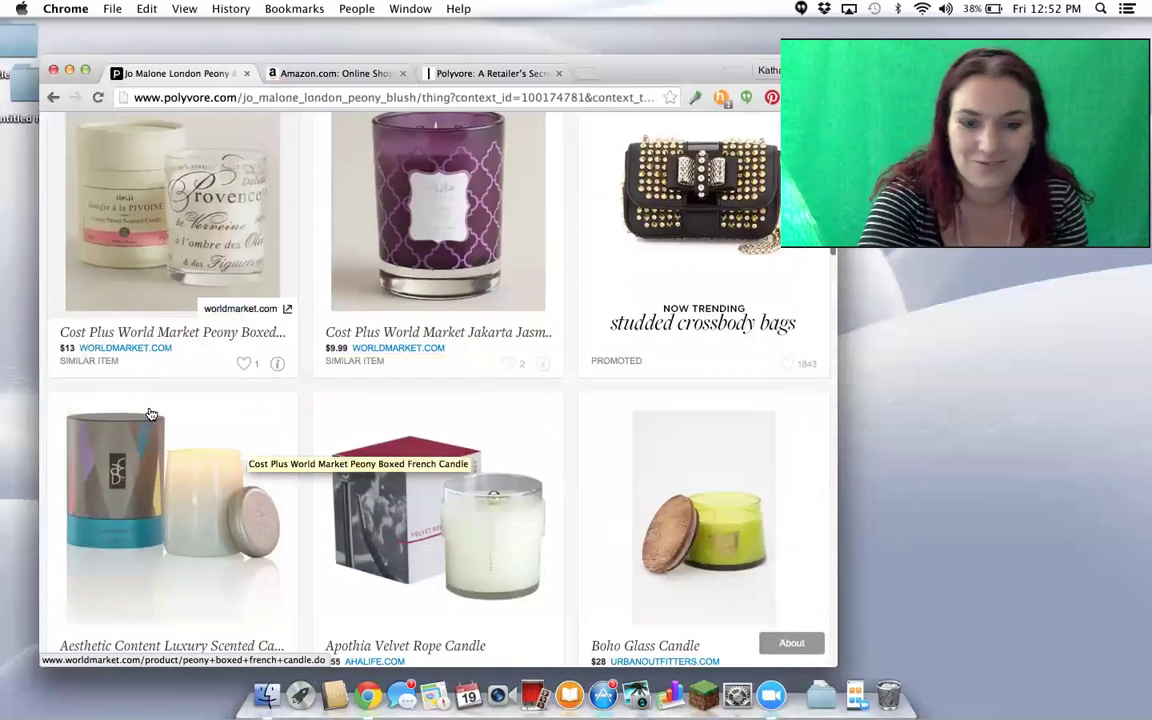
pyautogui.scroll(10, 150, 414)
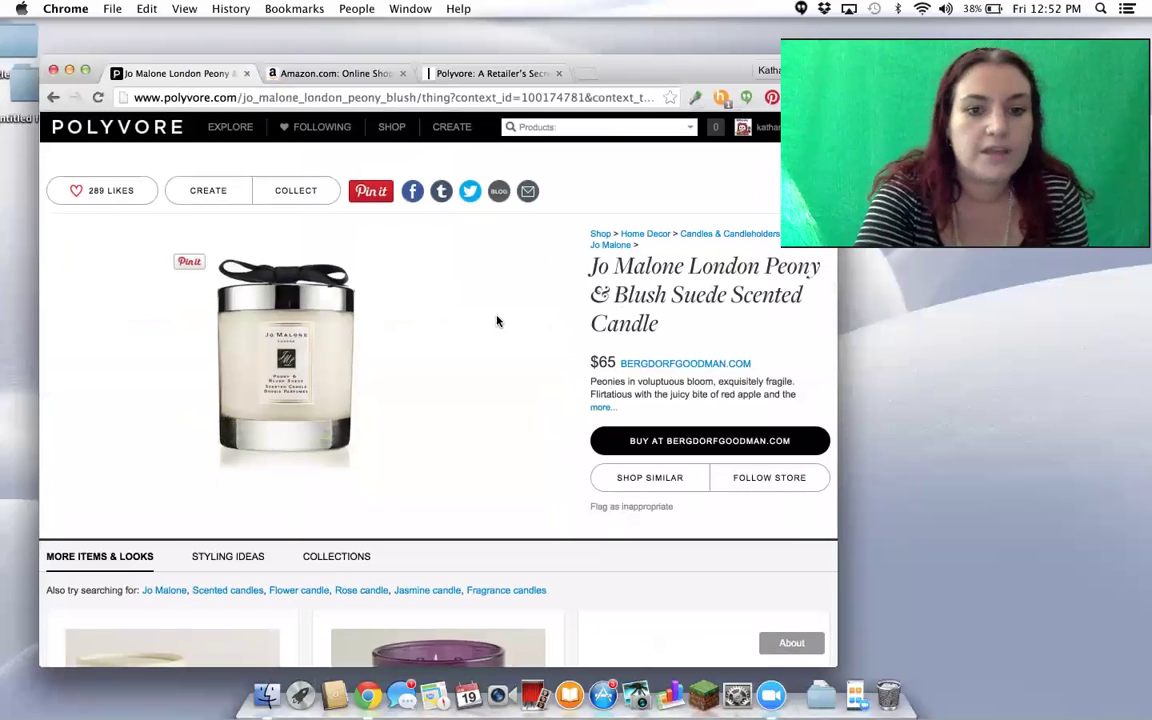
# Step: From the Explore page, switch to the Following feed and open the SheIn 1 outfit
pyautogui.click(226, 132)
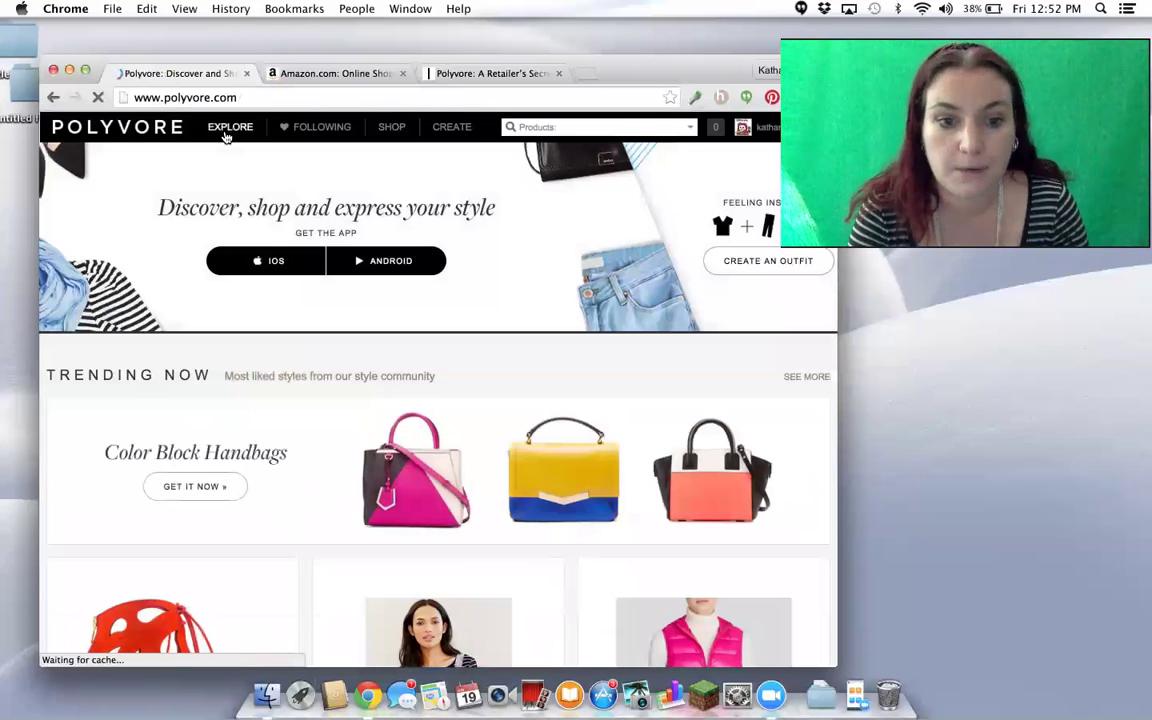
pyautogui.click(307, 133)
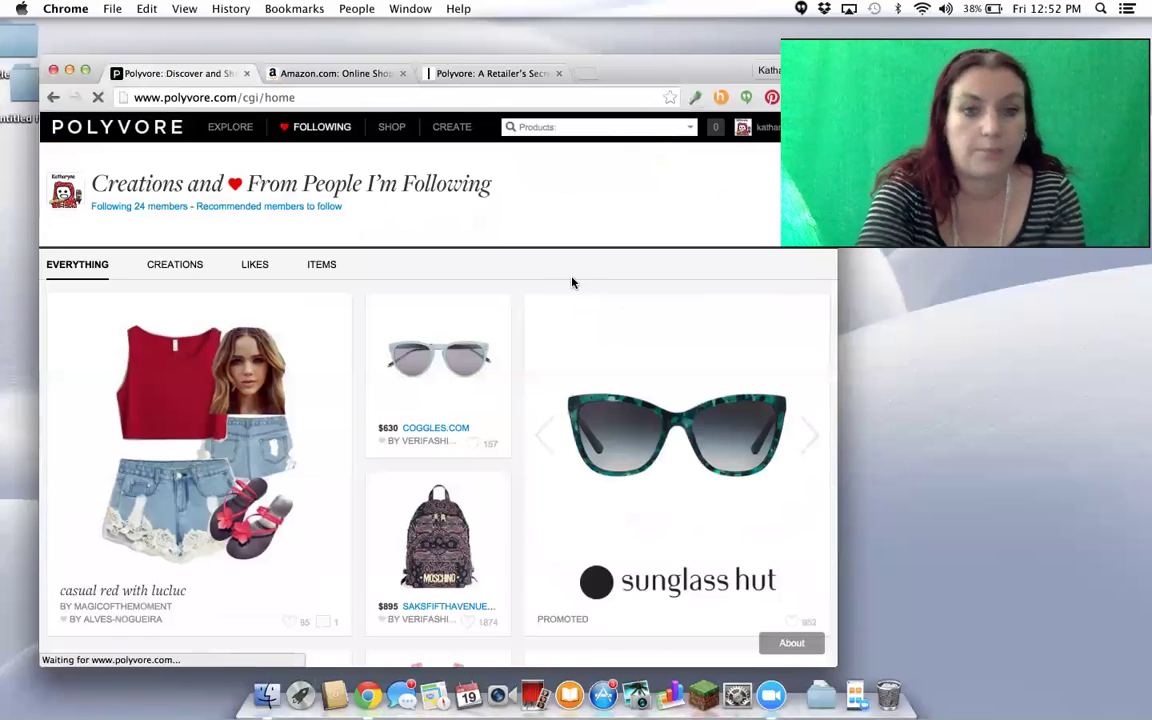
pyautogui.scroll(-3, 527, 327)
pyautogui.scroll(-10, 529, 327)
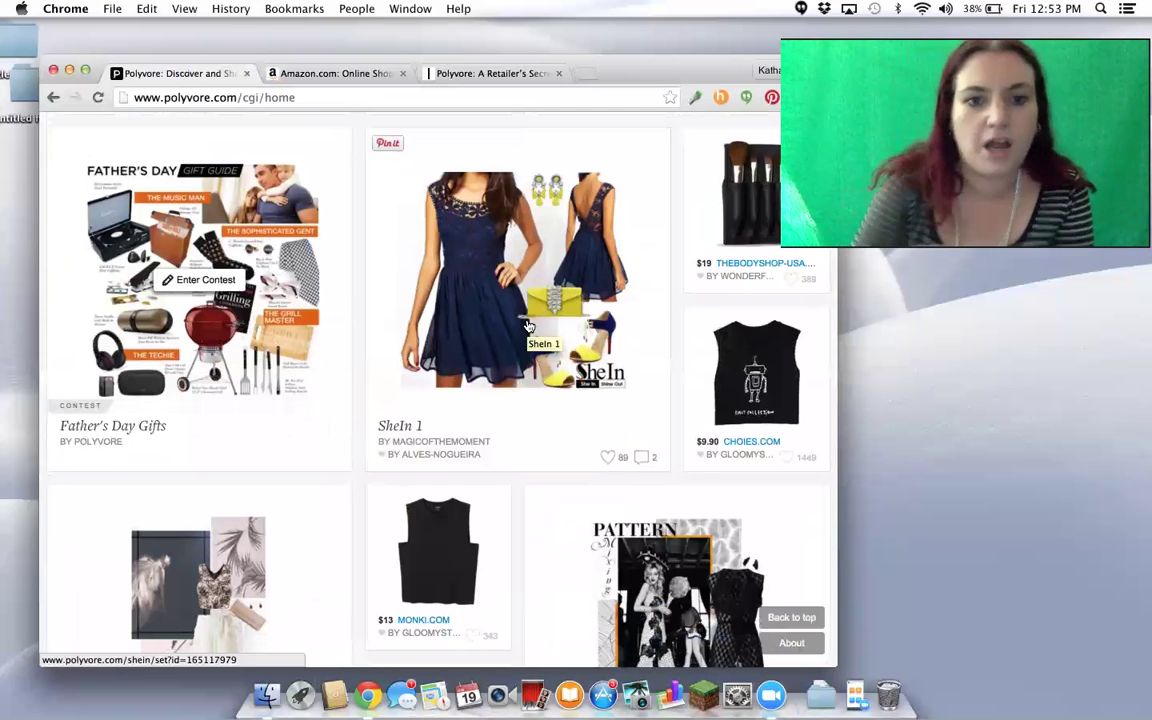
pyautogui.click(468, 298)
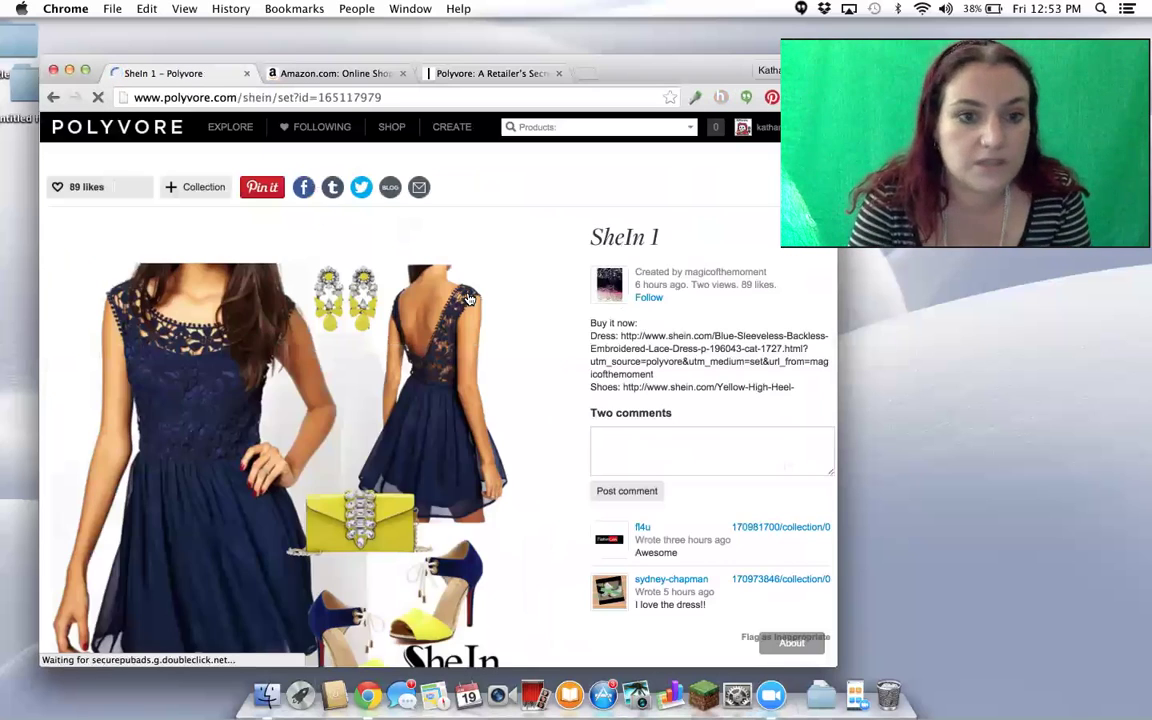
# Step: Review the SheIn 1 outfit's items and like the Blue Sleeveless Backless Embroidered Lace Dress
pyautogui.scroll(-5, 600, 296)
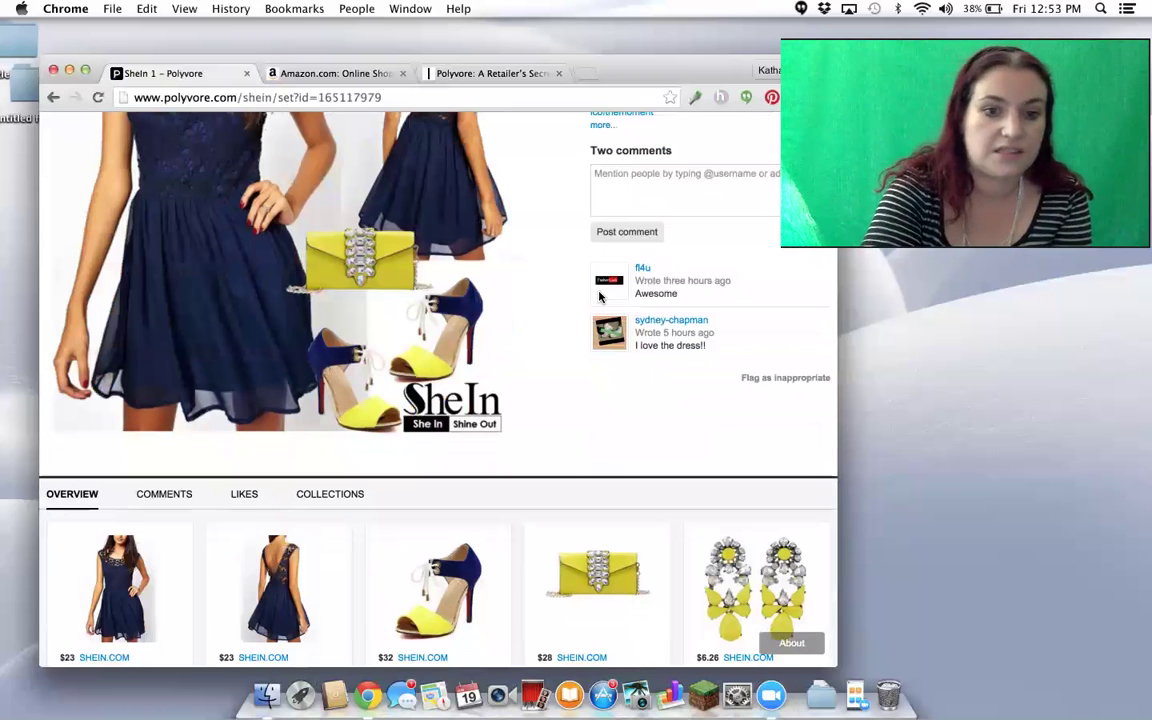
pyautogui.scroll(4, 564, 360)
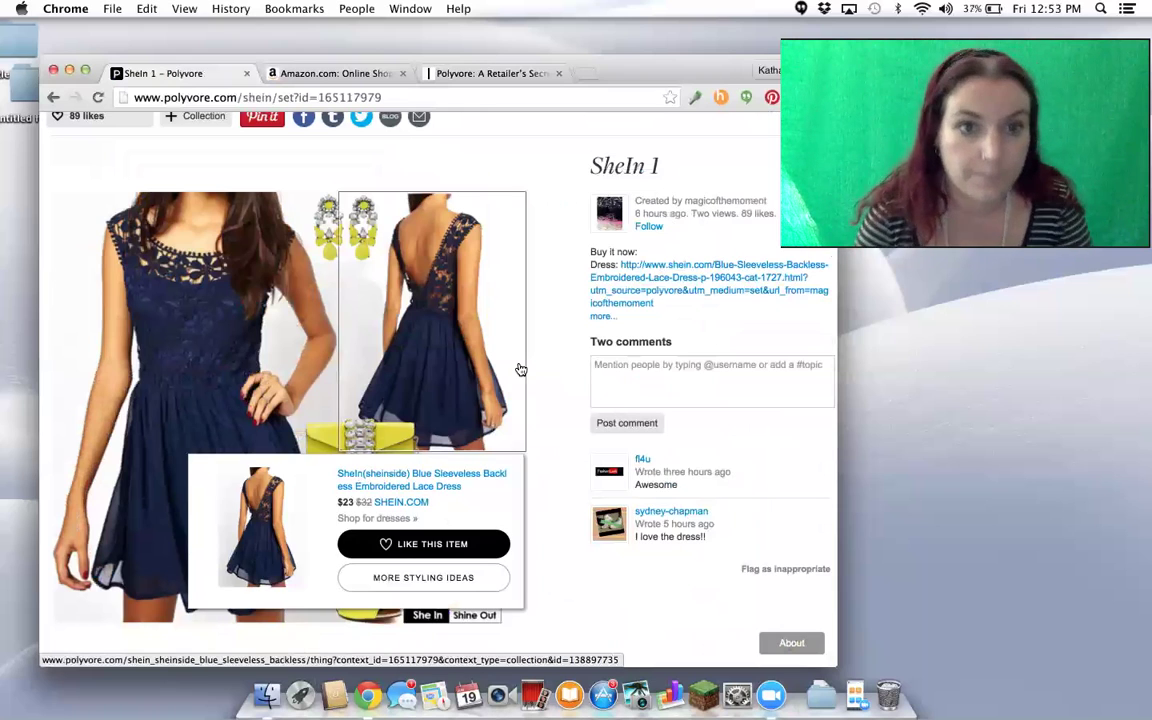
pyautogui.scroll(2, 557, 222)
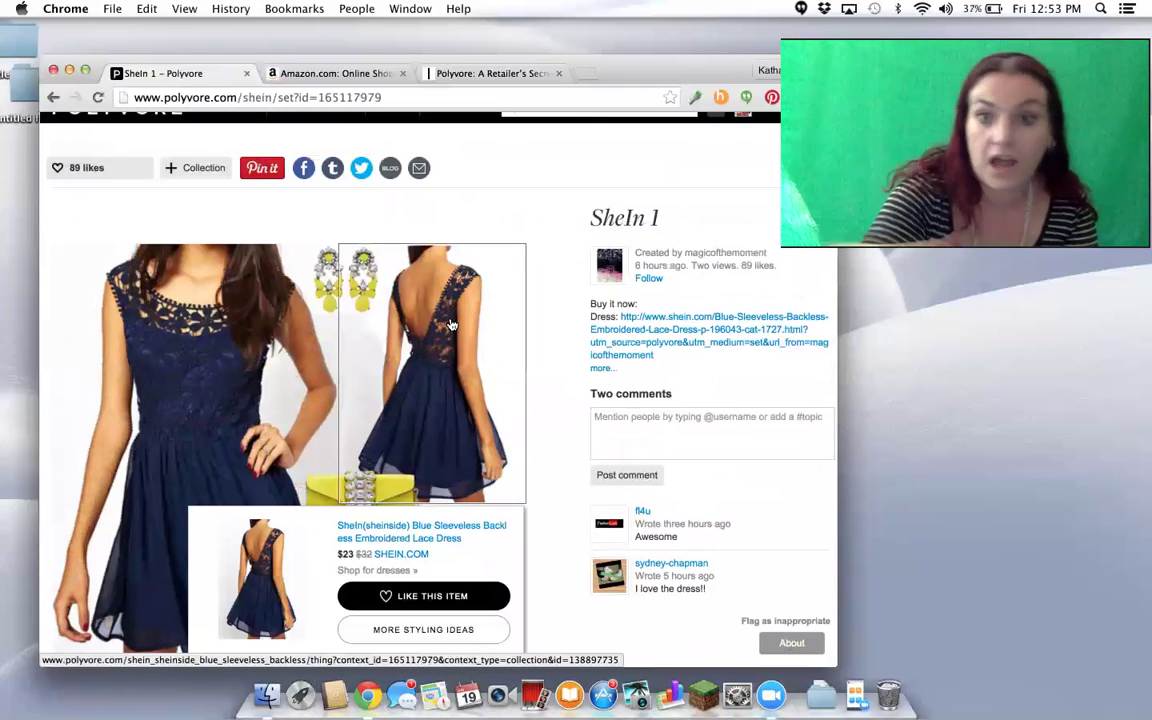
pyautogui.click(418, 600)
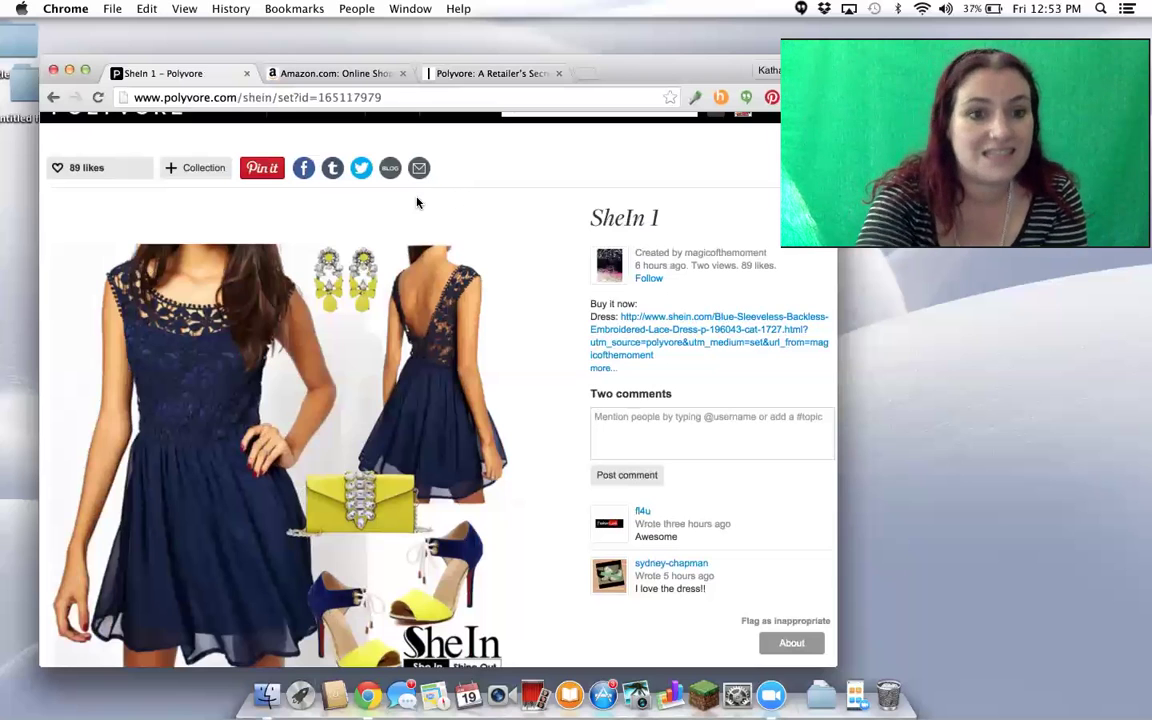
# Step: Go to the Dresses category of the shop and browse its product listings
pyautogui.scroll(2, 218, 244)
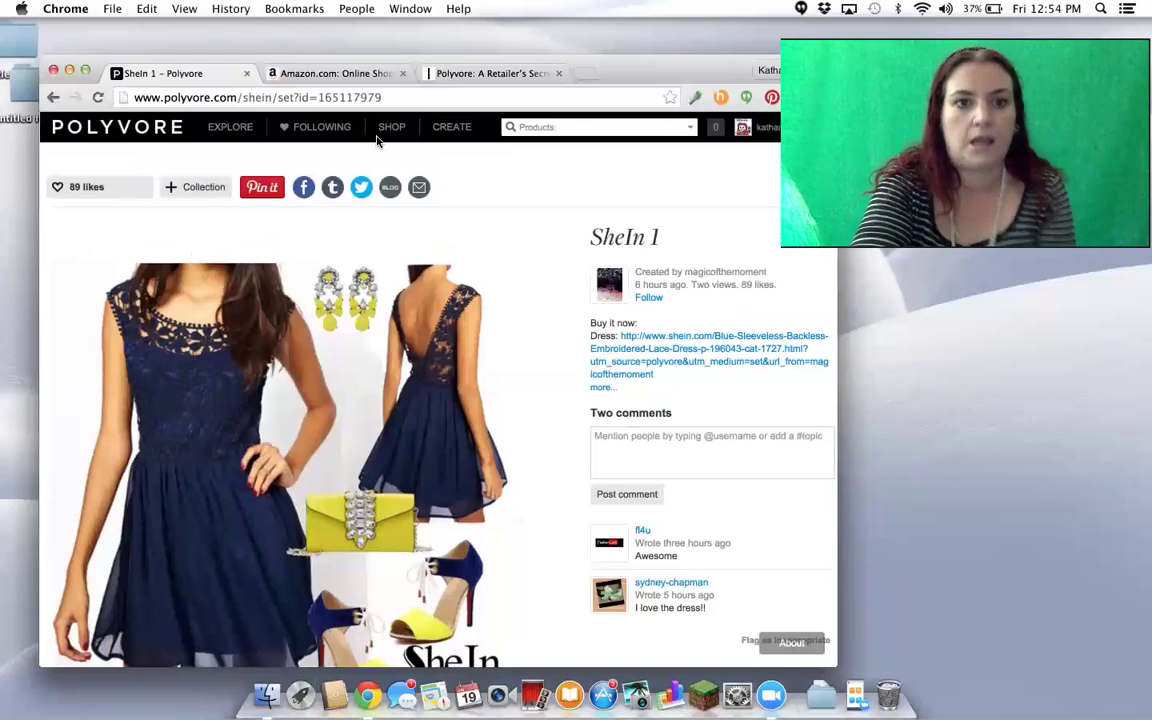
pyautogui.moveTo(398, 127)
pyautogui.click(391, 198)
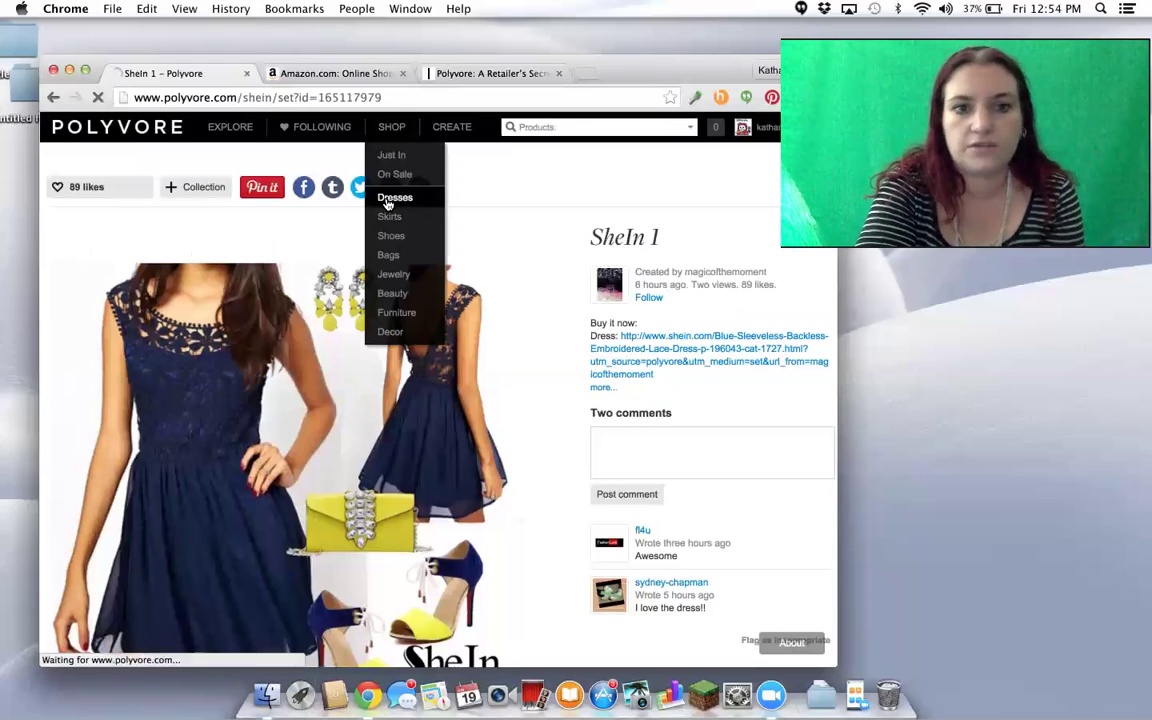
pyautogui.scroll(-10, 480, 246)
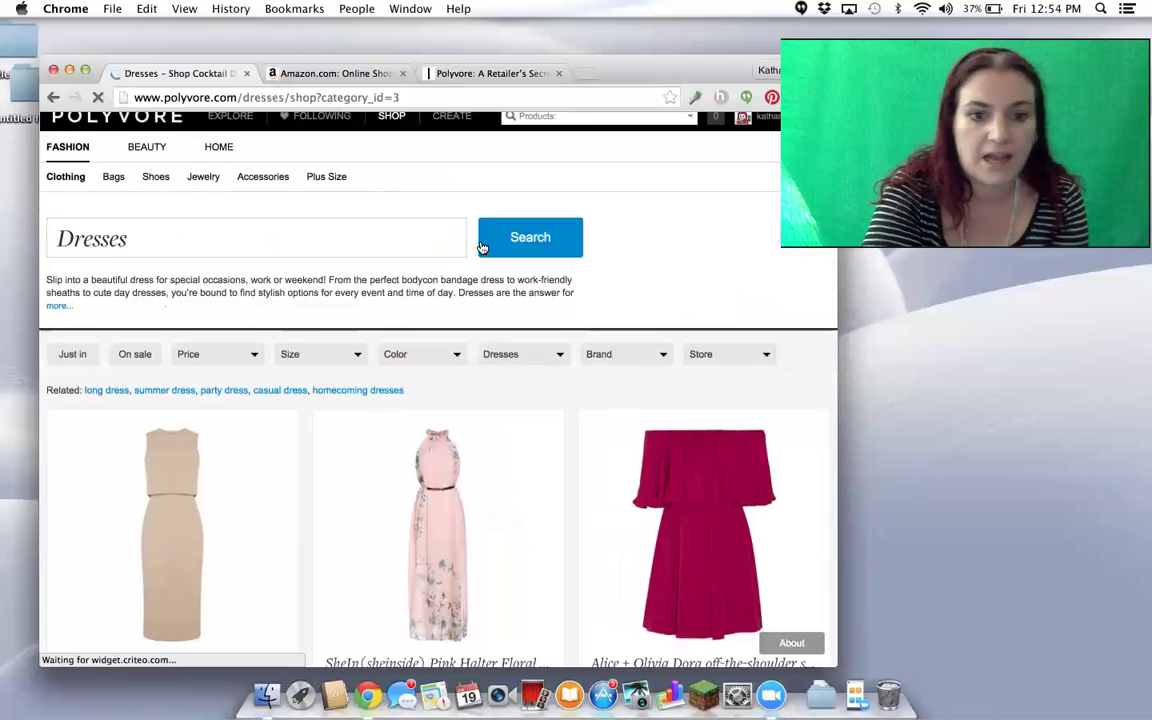
pyautogui.scroll(-5, 481, 247)
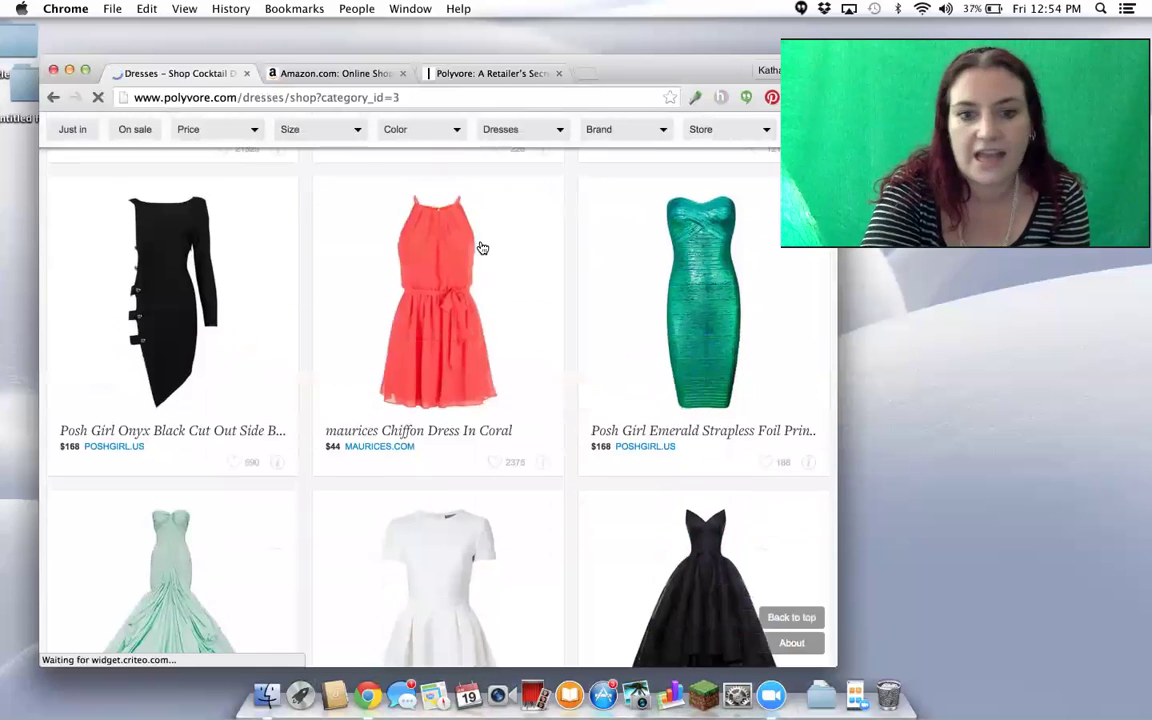
pyautogui.scroll(15, 470, 230)
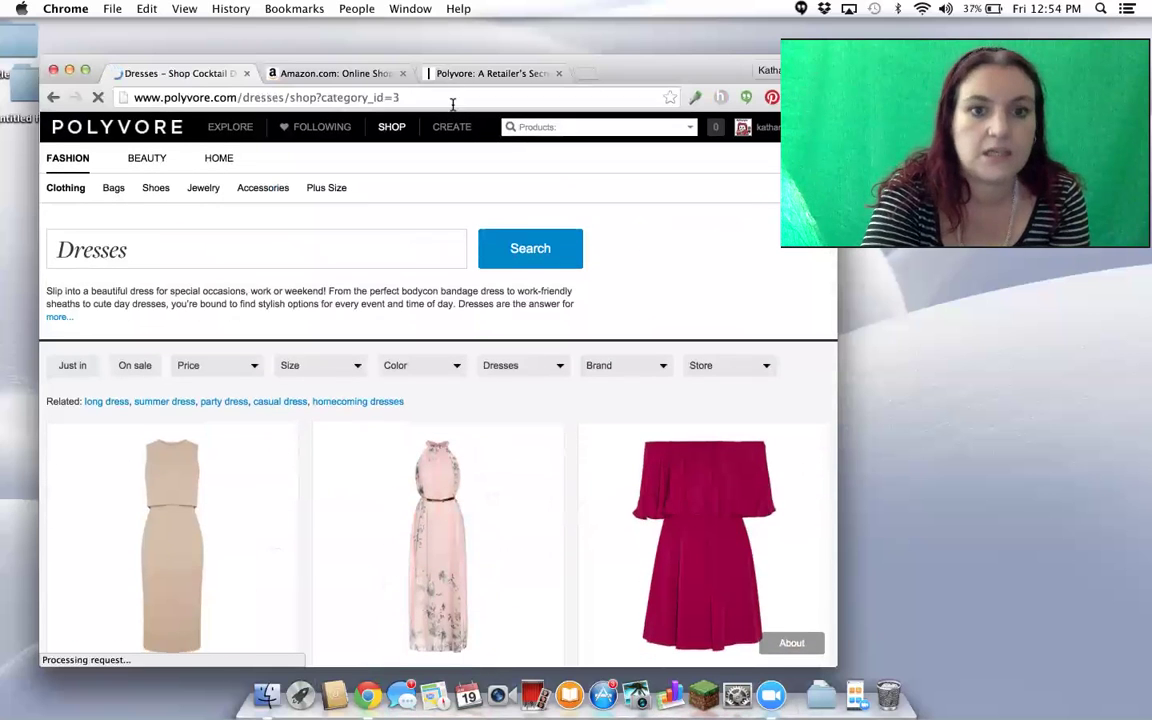
# Step: Start a new collage and browse the Background embellishments through to page 4 of the images
pyautogui.moveTo(443, 128)
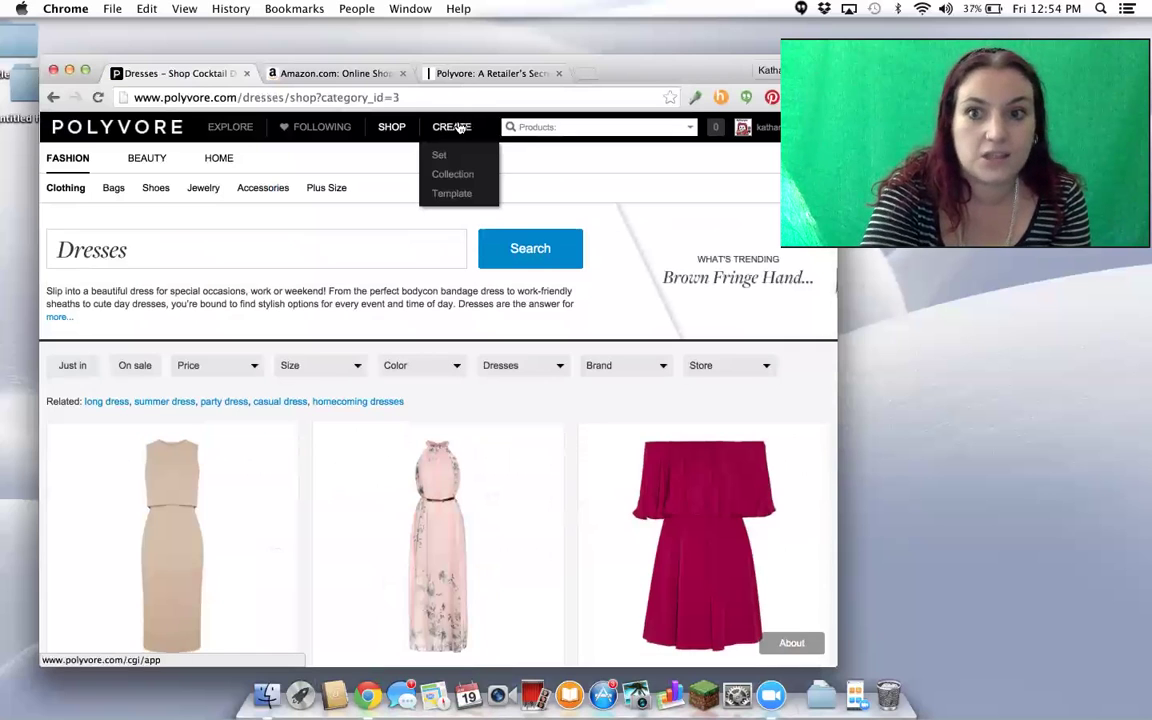
pyautogui.click(458, 127)
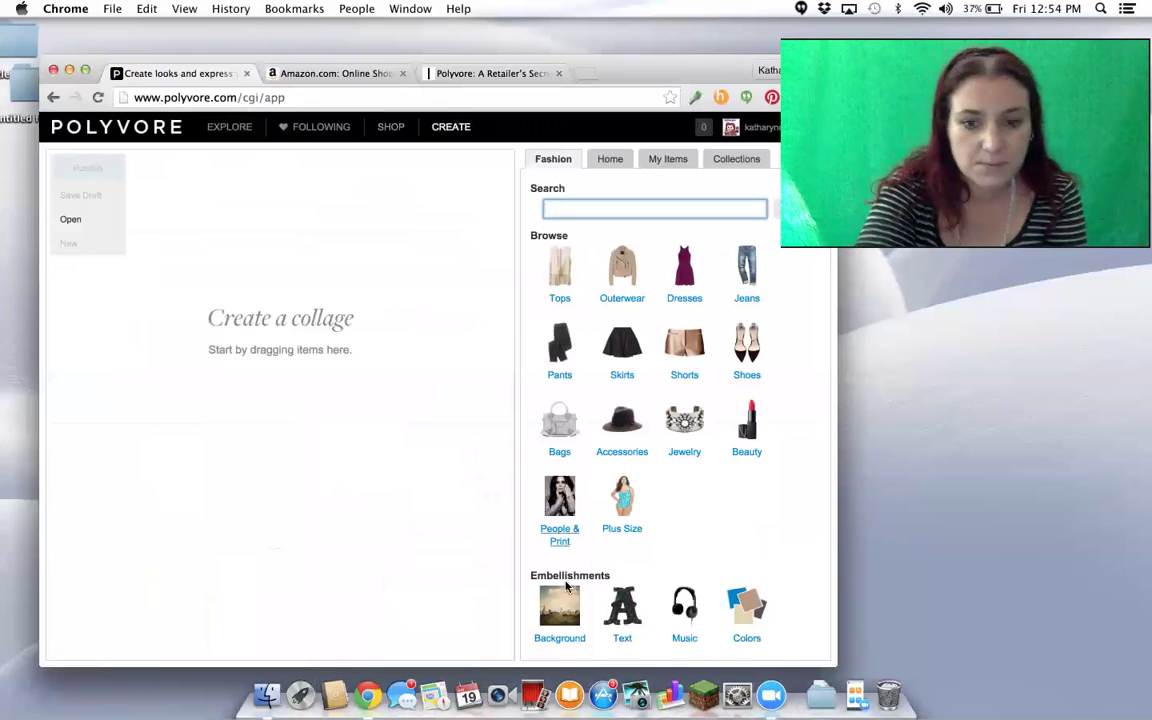
pyautogui.click(565, 608)
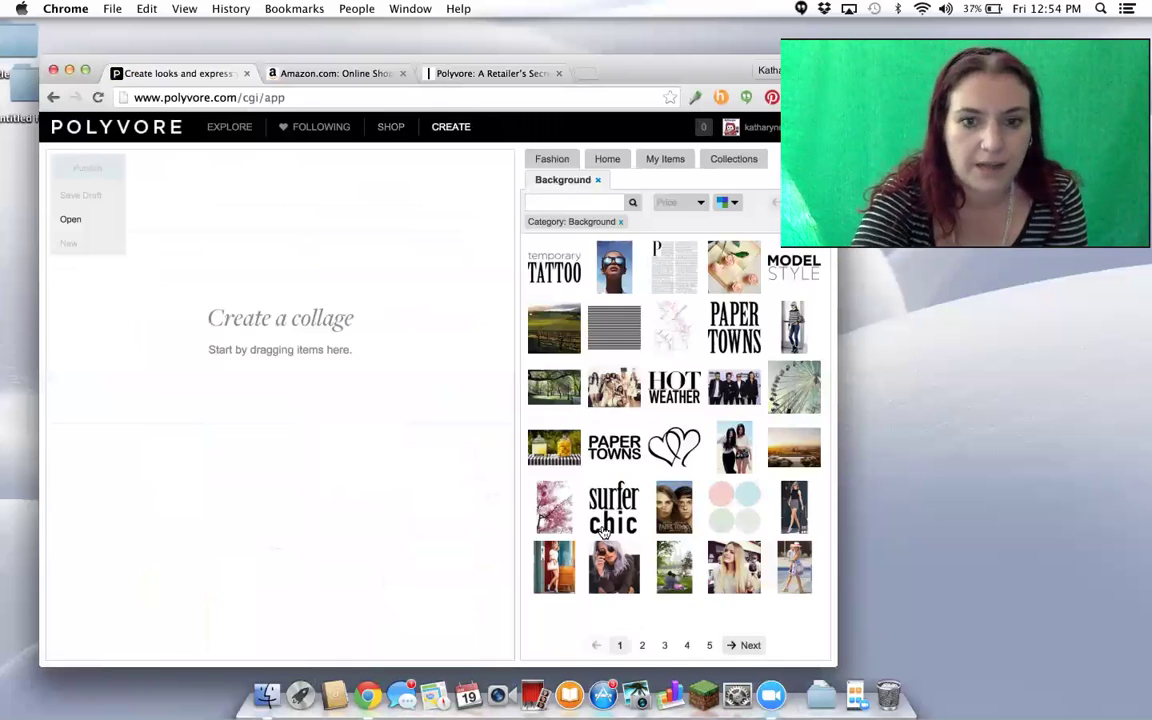
pyautogui.click(643, 645)
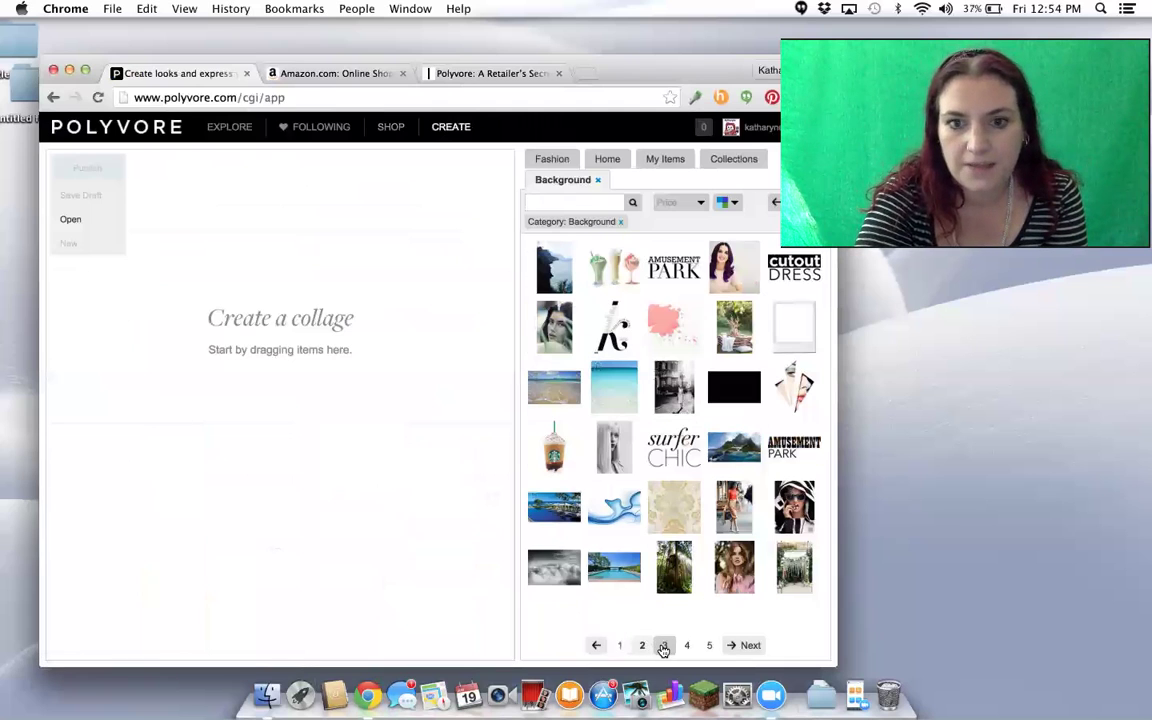
pyautogui.click(663, 645)
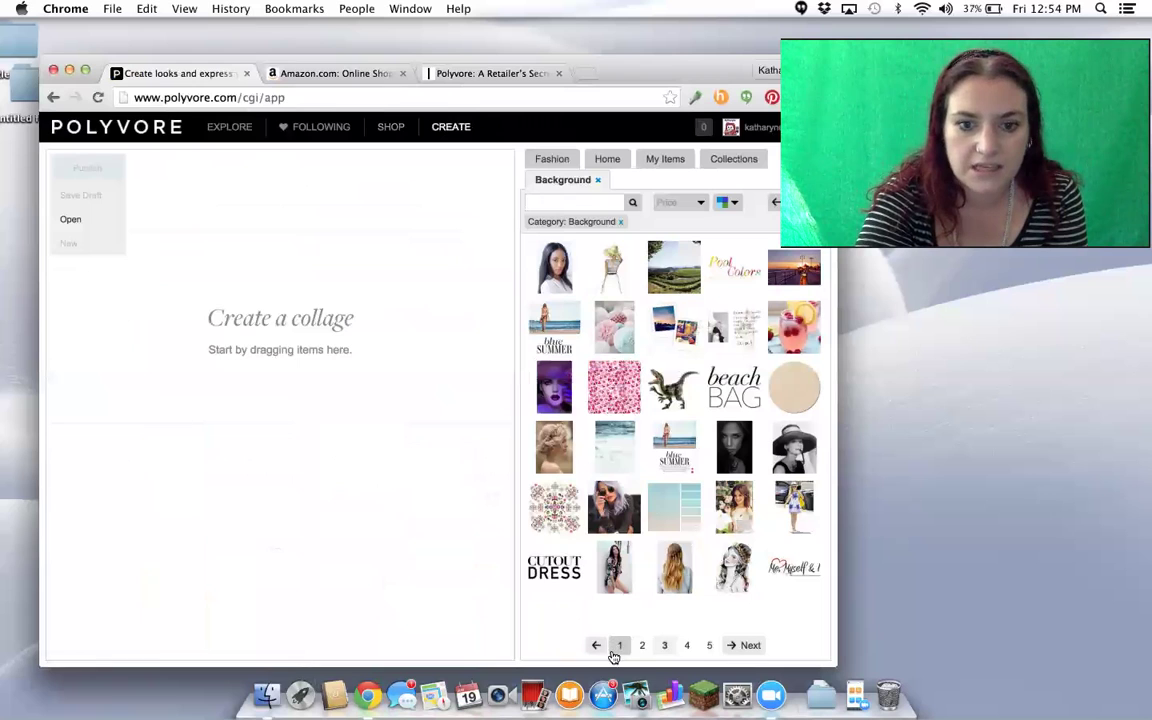
pyautogui.click(619, 646)
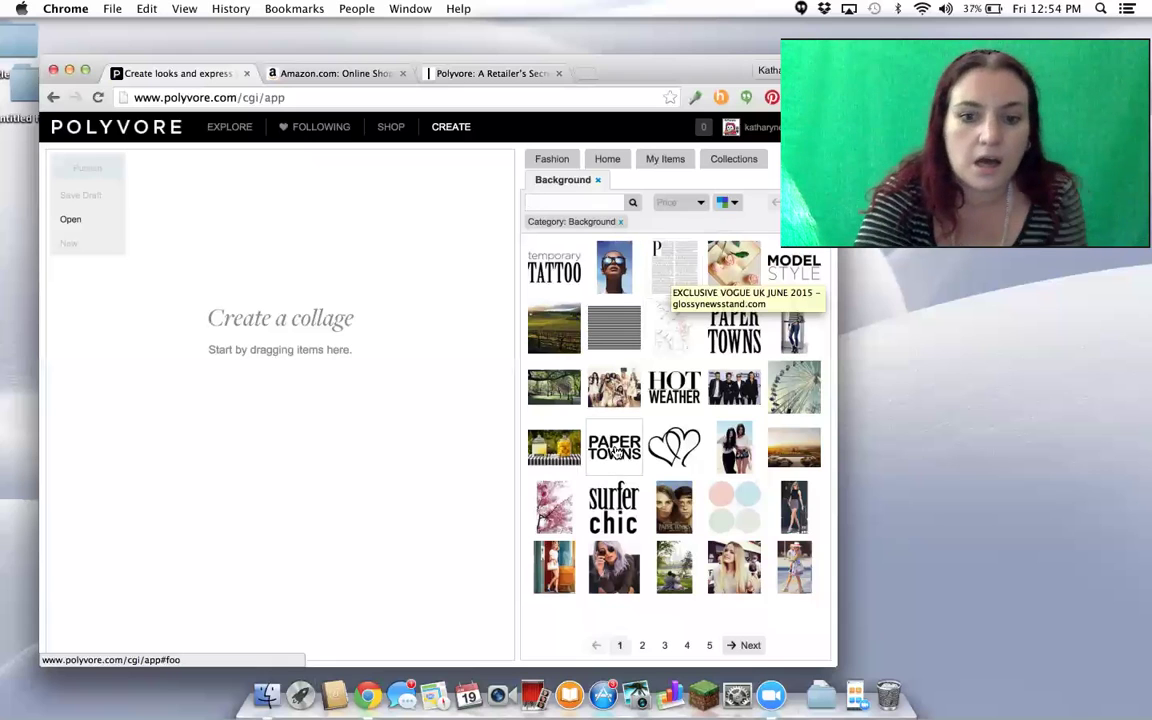
pyautogui.click(688, 646)
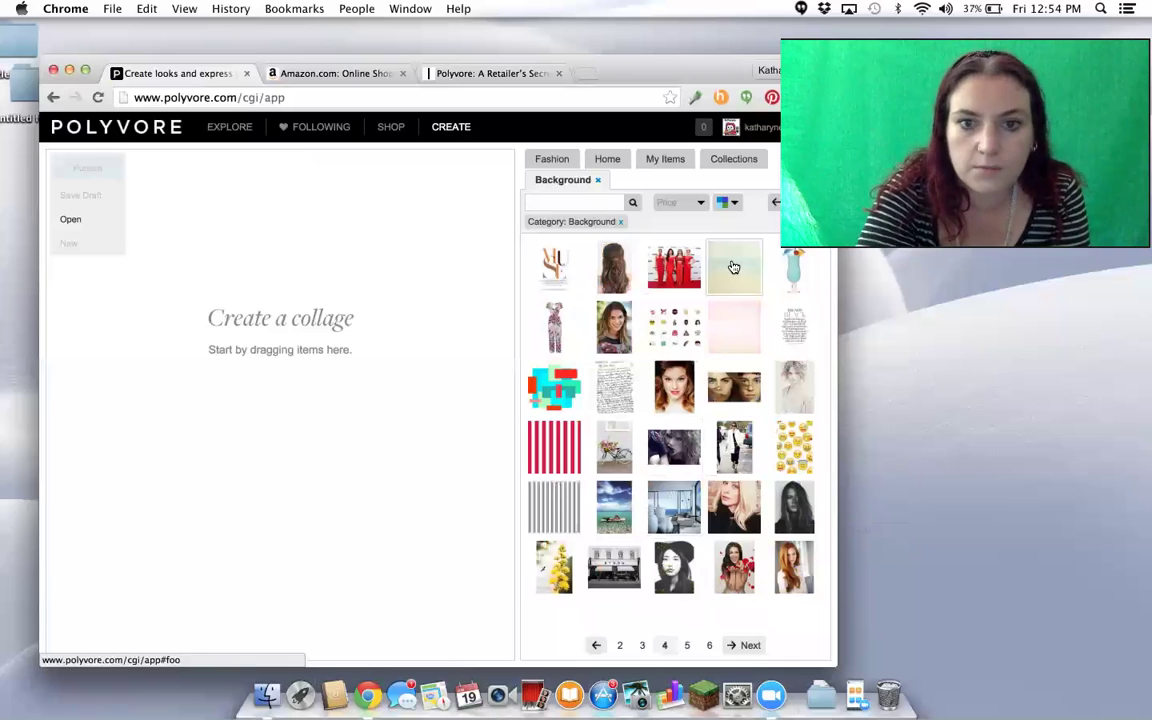
# Step: Add the pale beach background image to the collage, enlarge it to fill most of the canvas, and adjust its position
pyautogui.moveTo(734, 267); pyautogui.dragTo(214, 236)
pyautogui.moveTo(255, 288); pyautogui.dragTo(494, 594)
pyautogui.moveTo(410, 441); pyautogui.dragTo(400, 490)
pyautogui.click(491, 241)
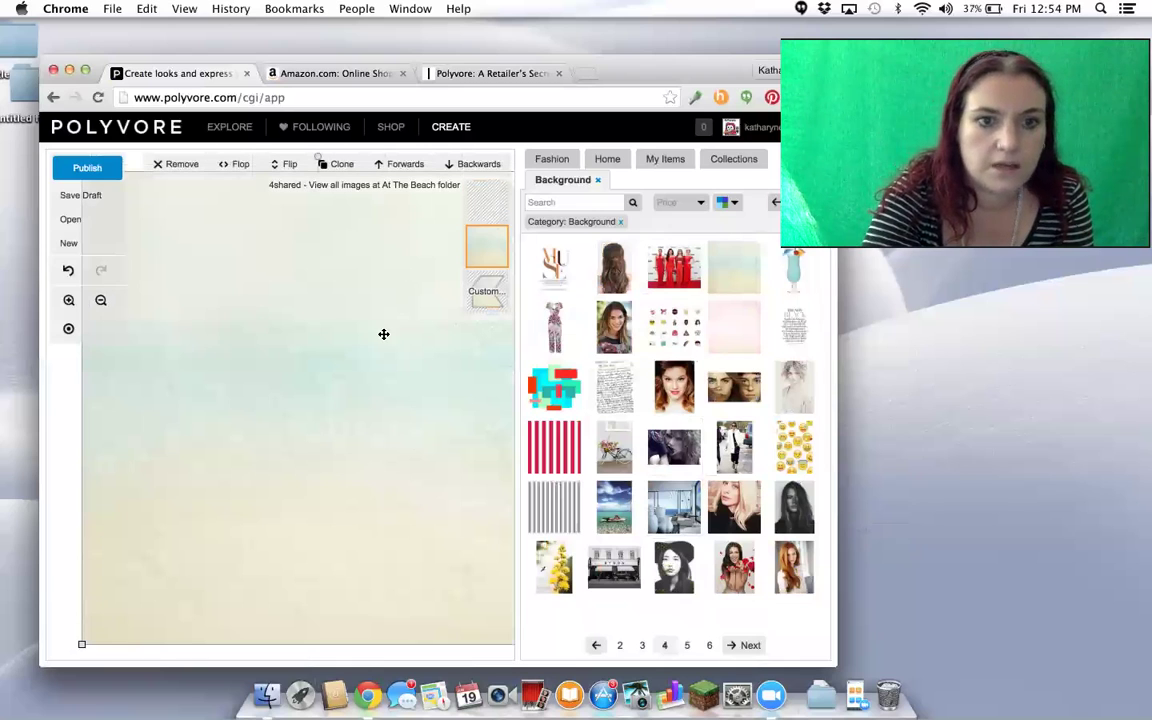
pyautogui.moveTo(373, 350)
pyautogui.mouseDown()
pyautogui.moveTo(365, 370)
pyautogui.moveTo(365, 344)
pyautogui.mouseUp()
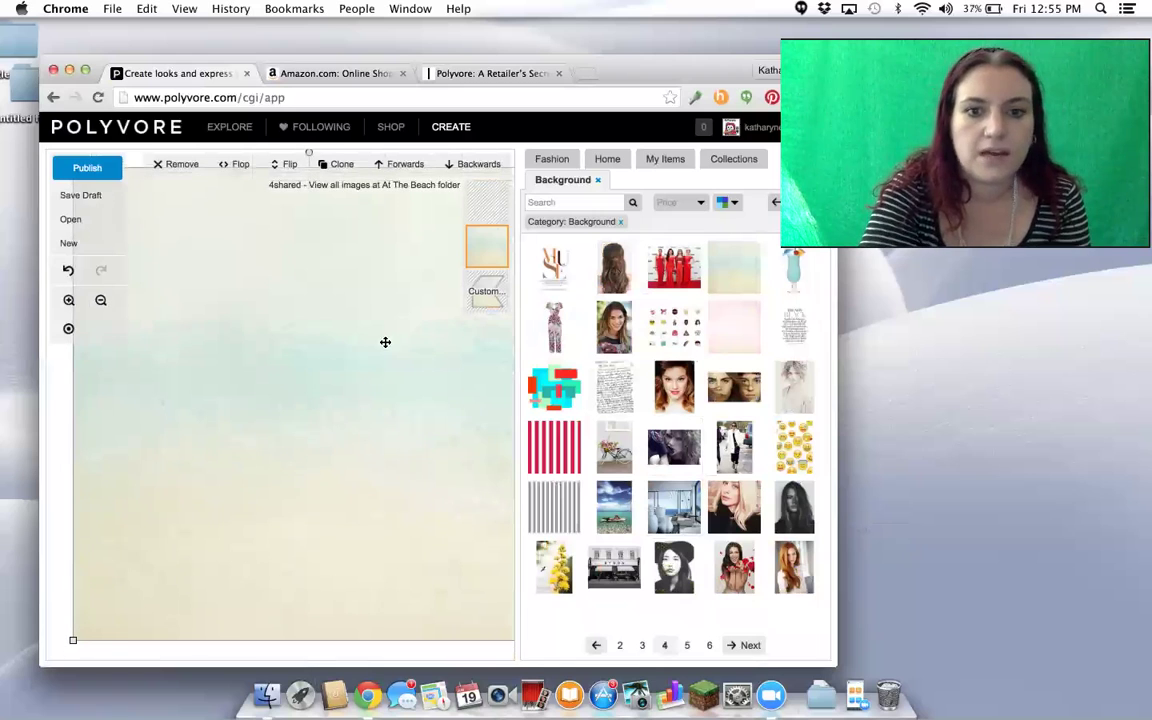
# Step: Look through the Fashion and Home item categories and show the saved items in My Items
pyautogui.click(553, 160)
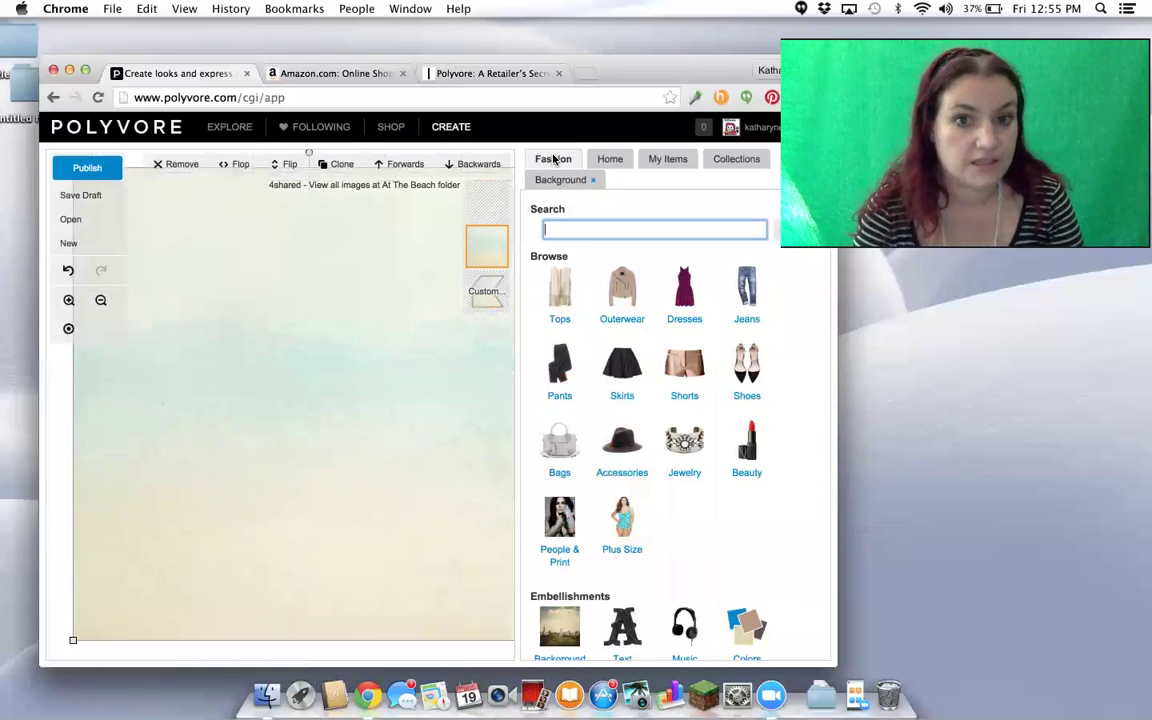
pyautogui.click(603, 160)
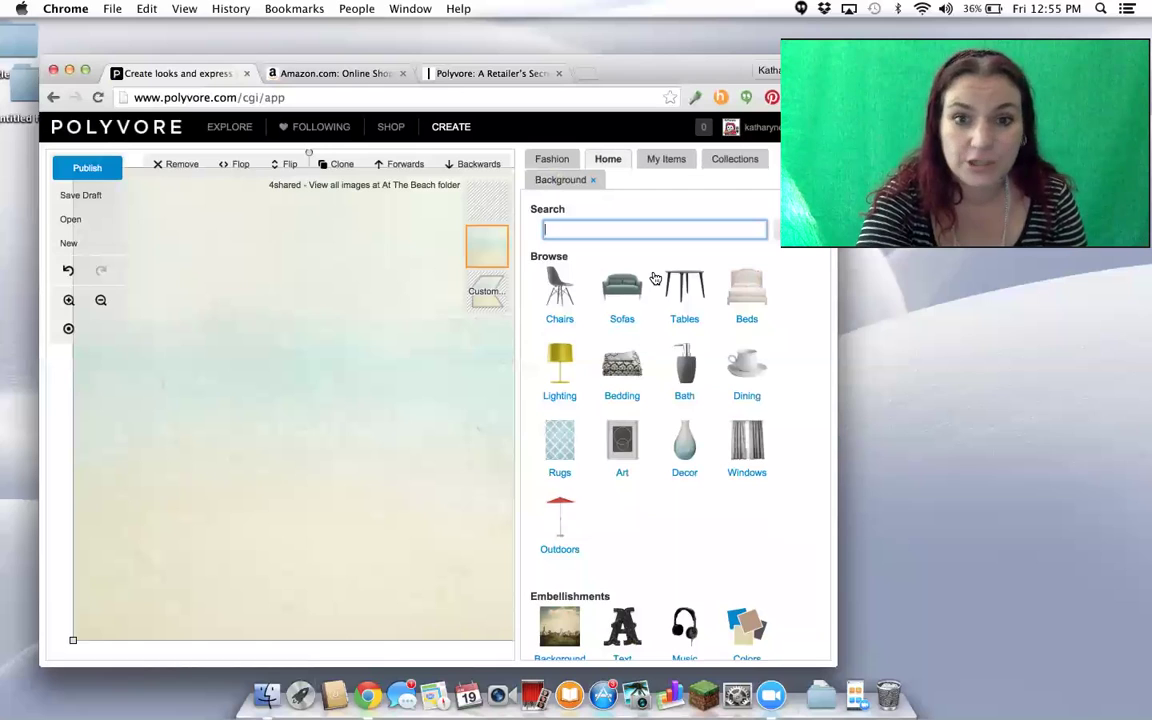
pyautogui.click(665, 157)
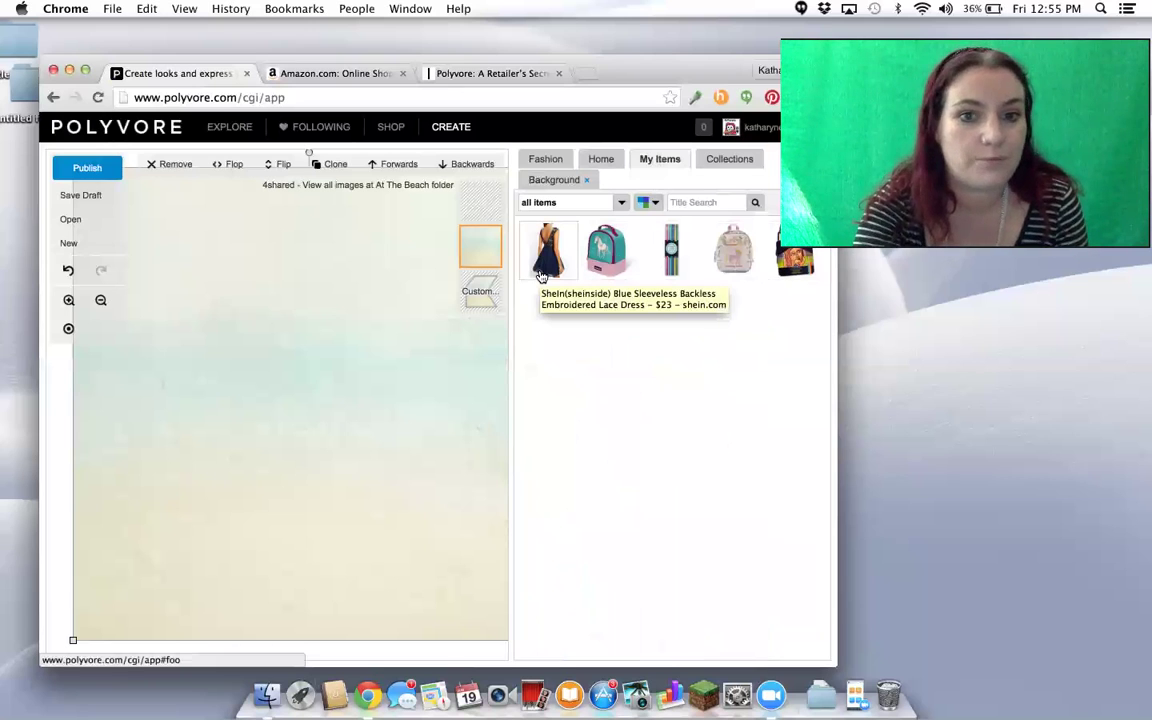
# Step: Place the saved blue lace dress on the collage, enlarge it, and view its Custom Background editor without making changes
pyautogui.moveTo(543, 264); pyautogui.dragTo(243, 340)
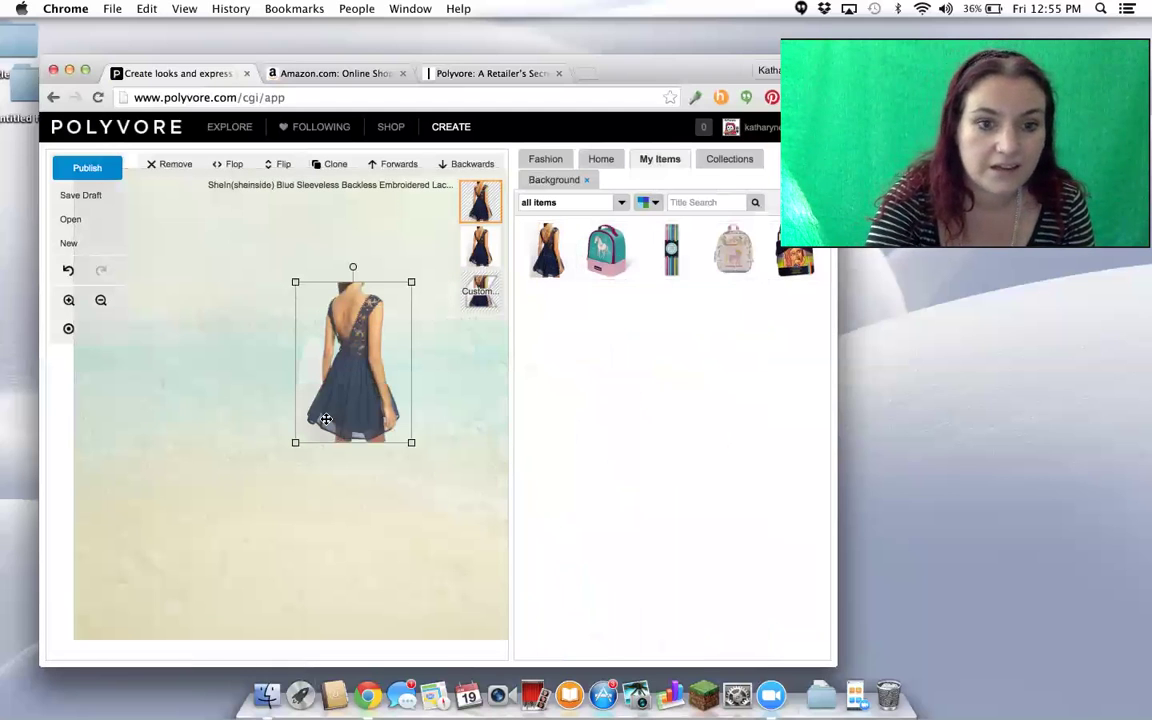
pyautogui.moveTo(293, 443); pyautogui.dragTo(317, 467)
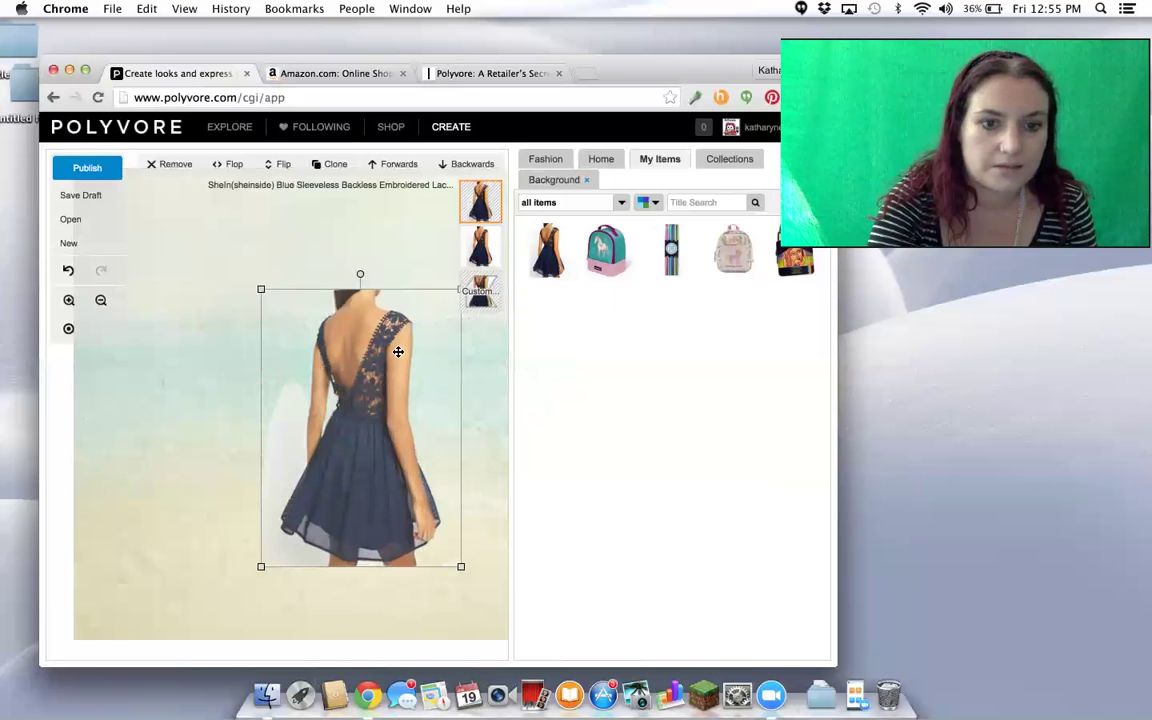
pyautogui.doubleClick(303, 395)
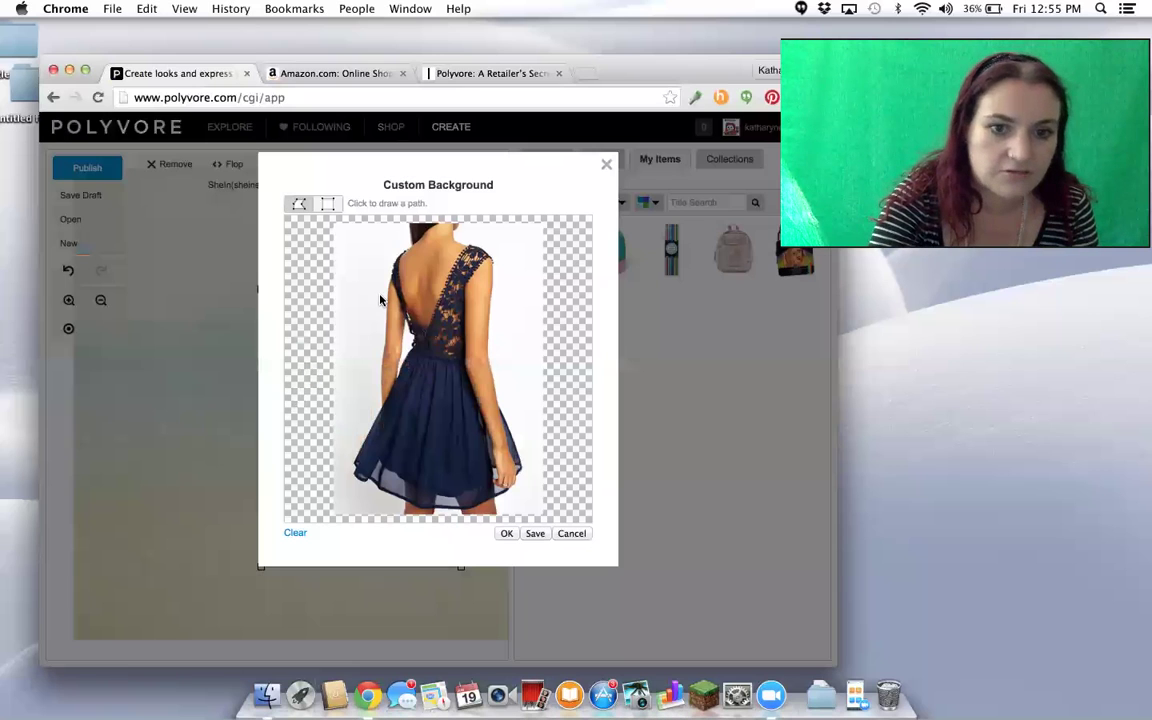
pyautogui.click(605, 166)
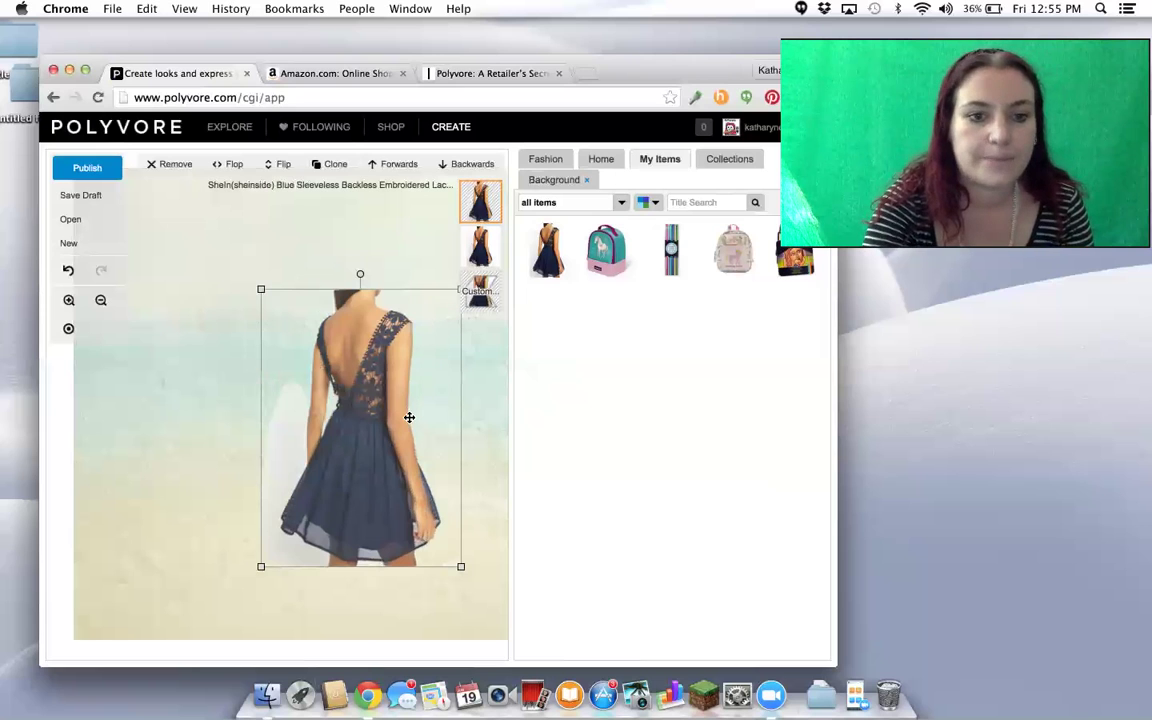
# Step: Tilt the blue lace dress clockwise, move it toward the collage's upper left, and remove it from the collage
pyautogui.moveTo(360, 274); pyautogui.dragTo(391, 278)
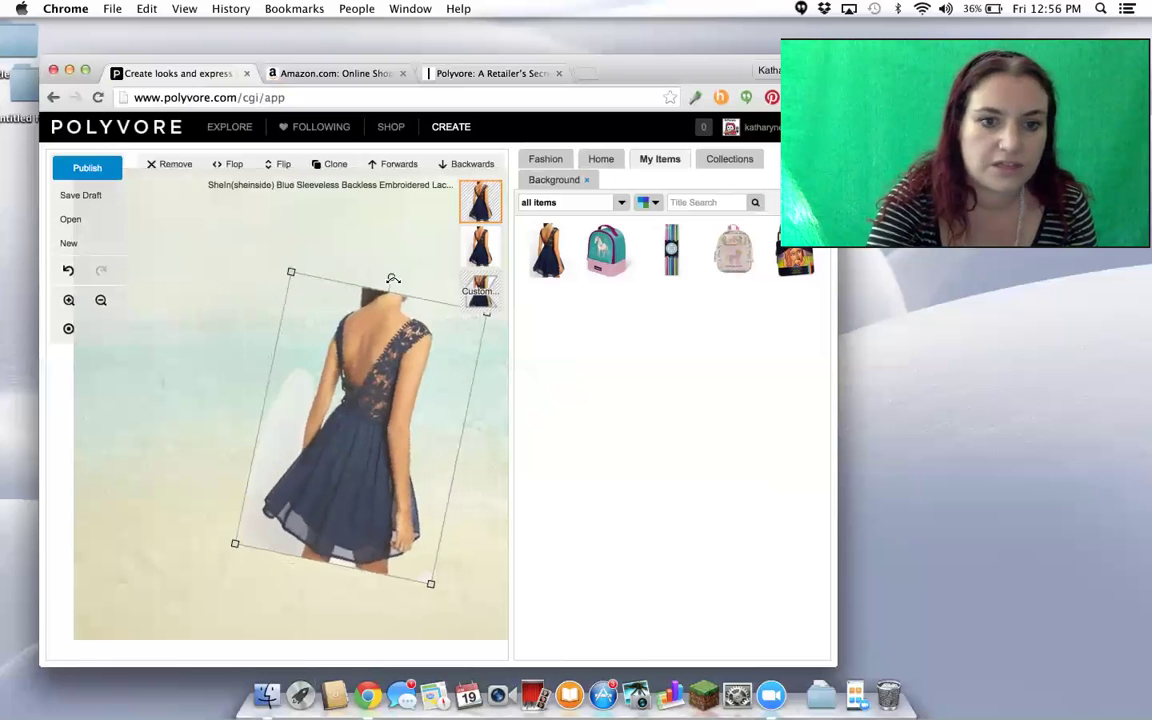
pyautogui.moveTo(350, 363); pyautogui.dragTo(248, 331)
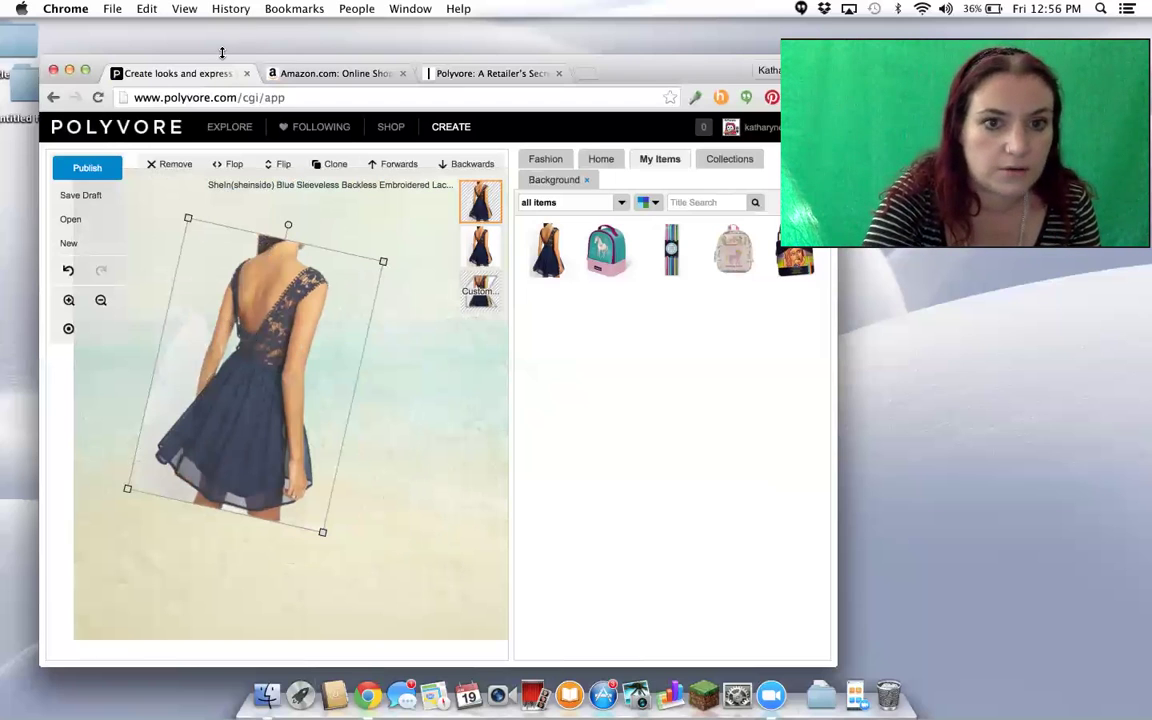
pyautogui.click(172, 165)
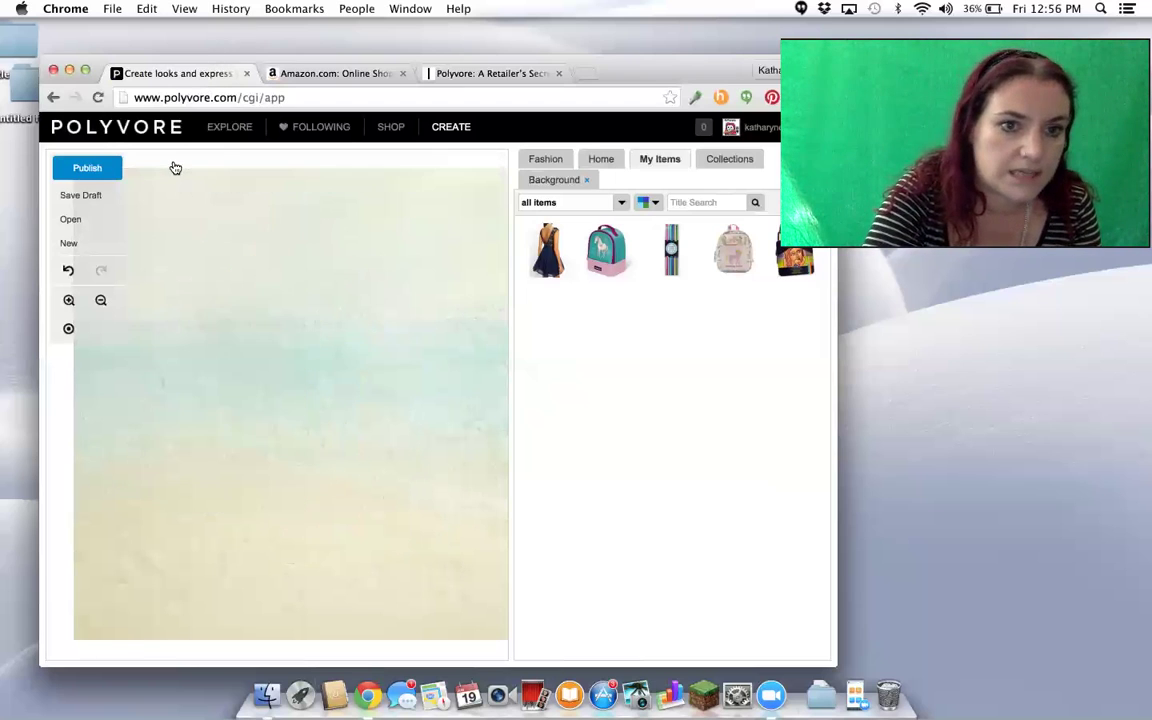
# Step: Switch to the Amazon page, glance over its recommended items, and search the store for "ballet"
pyautogui.click(336, 73)
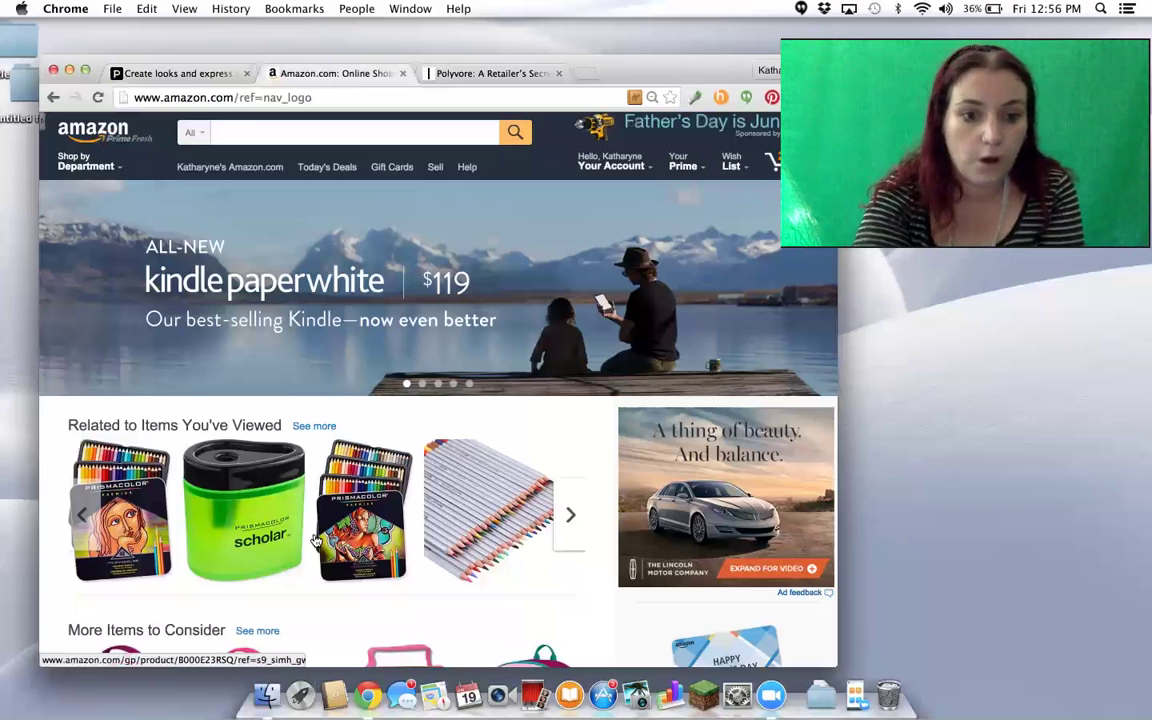
pyautogui.scroll(-5, 314, 540)
pyautogui.scroll(1, 314, 540)
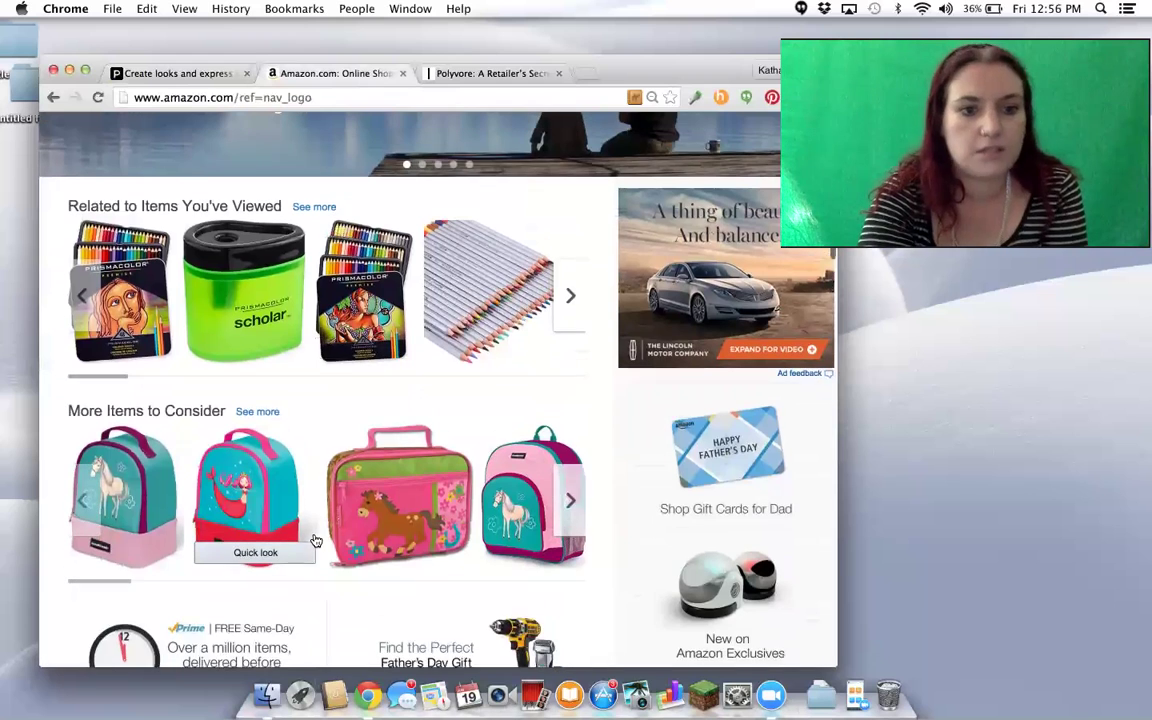
pyautogui.scroll(4, 358, 335)
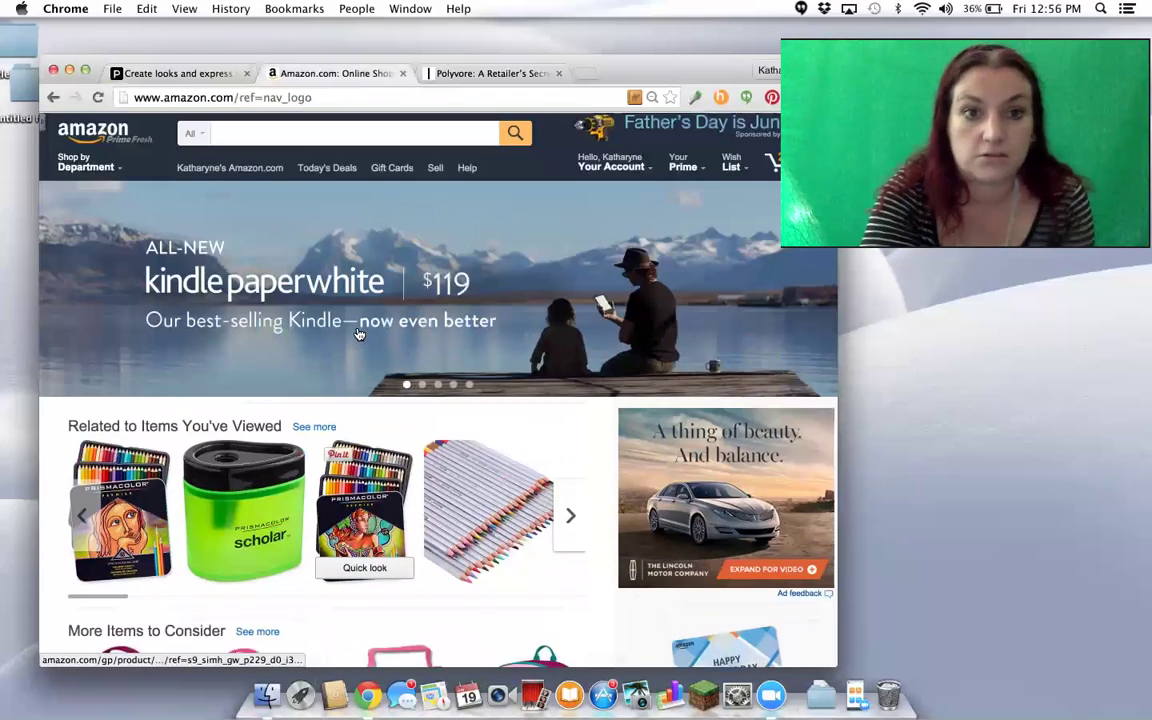
pyautogui.click(288, 133)
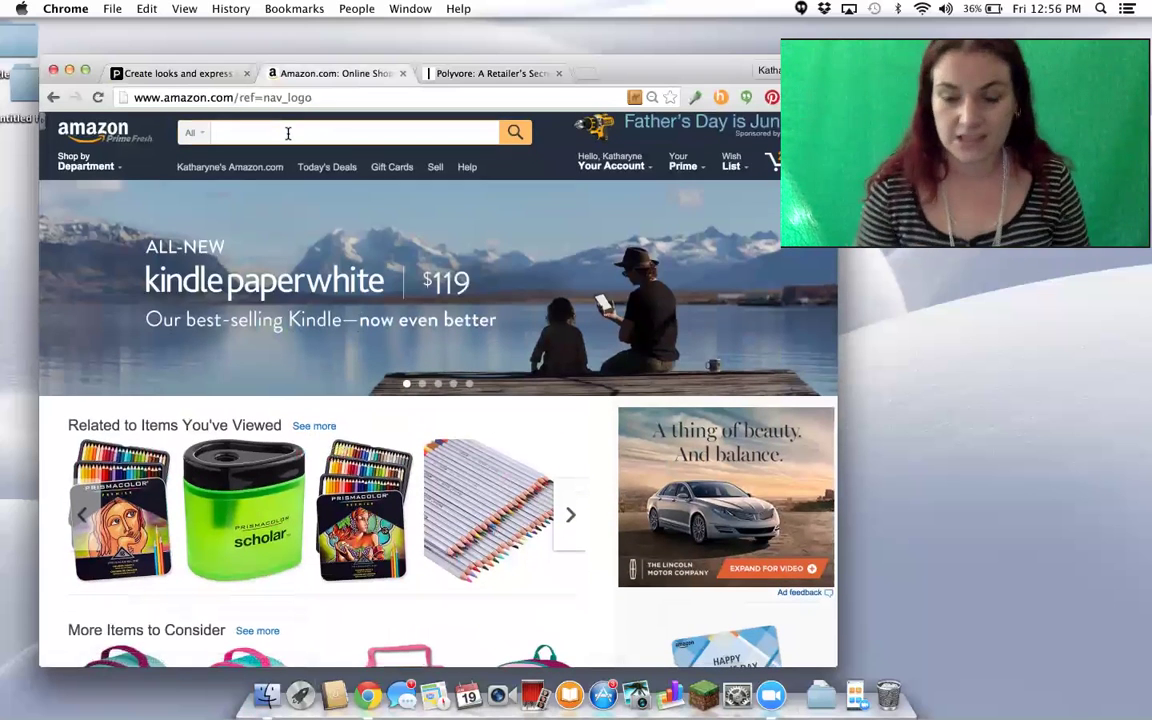
pyautogui.write('ballet')
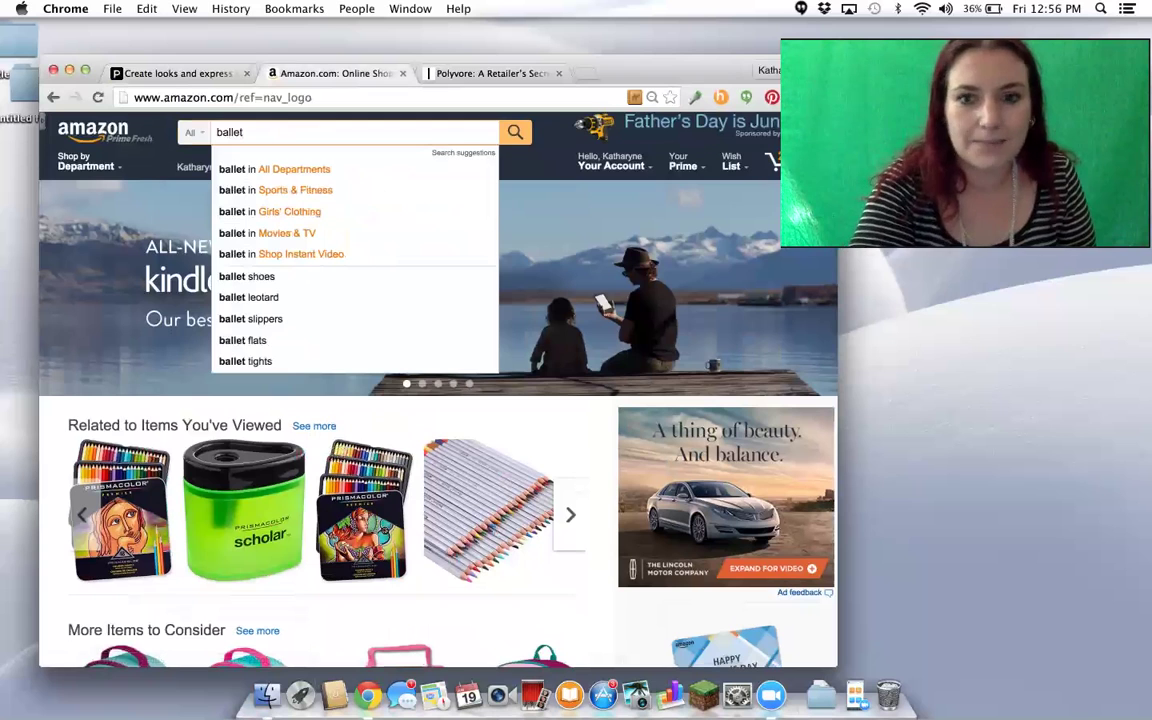
pyautogui.press('Return')
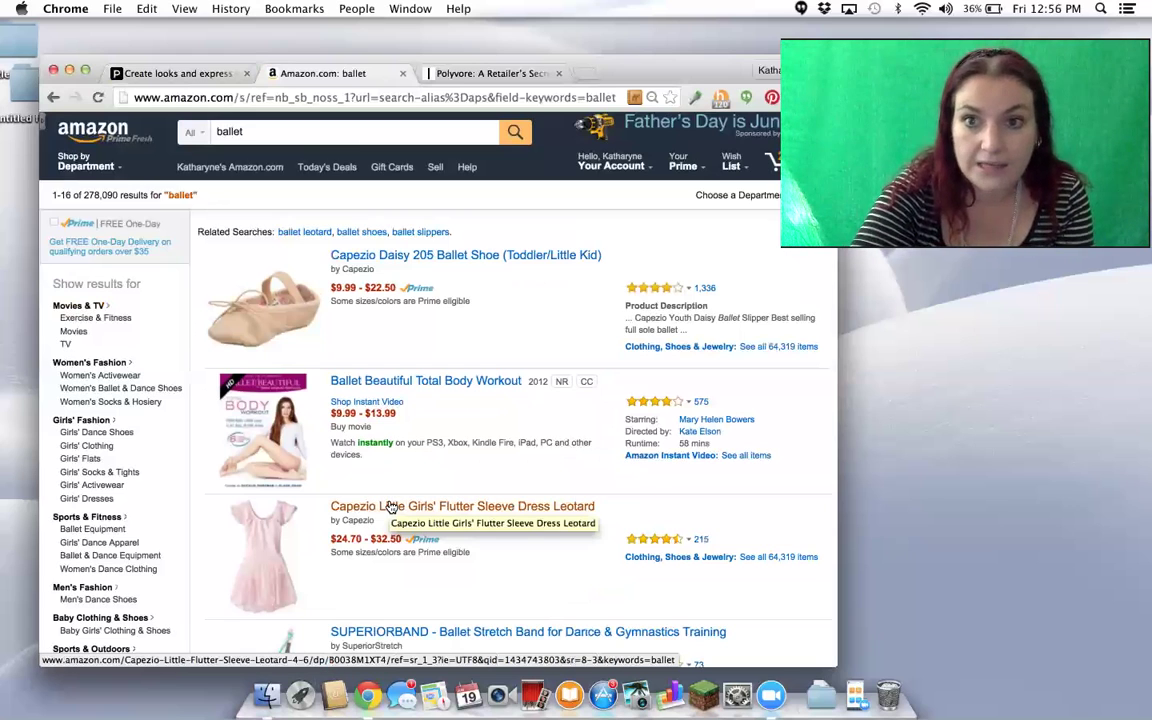
# Step: Open the Capezio Little Girls' Flutter Sleeve Dress Leotard, compare its white and black versions, and select the Pink color
pyautogui.click(392, 507)
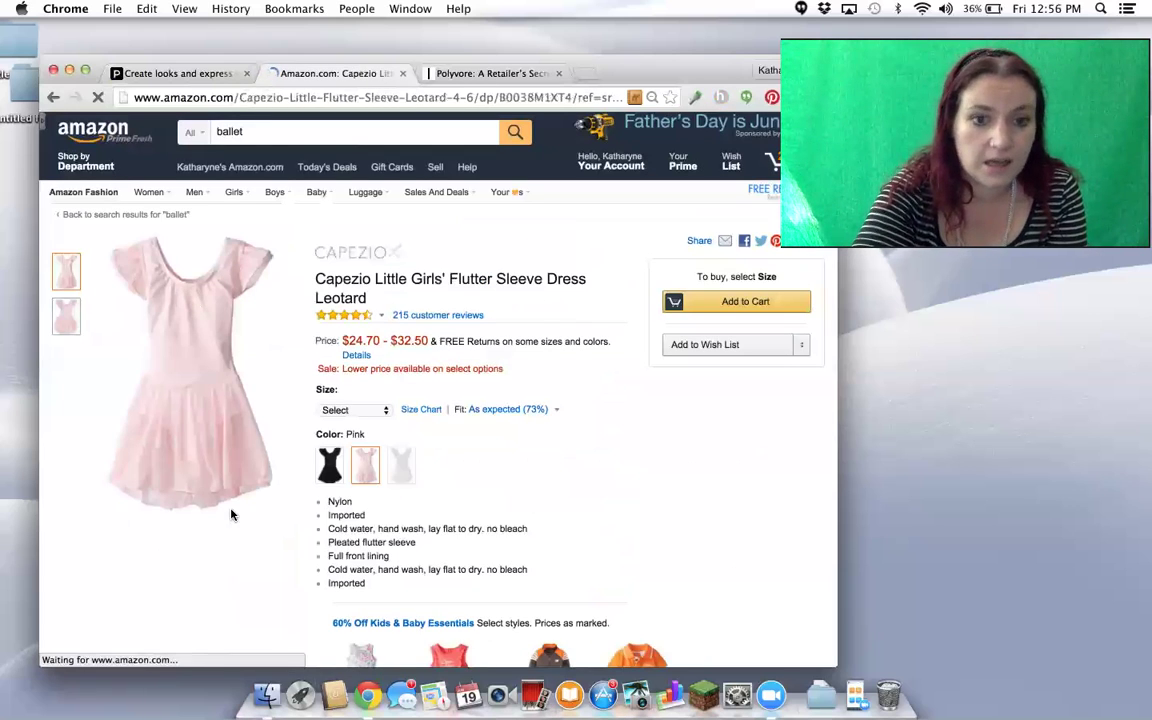
pyautogui.click(402, 470)
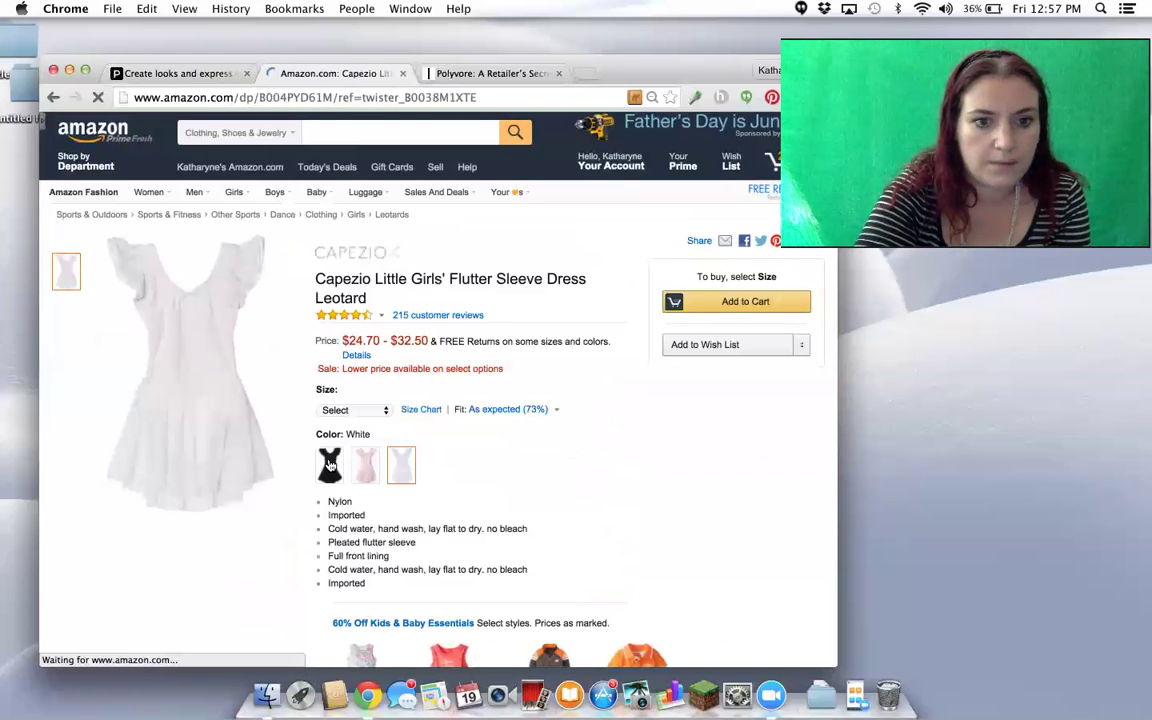
pyautogui.click(346, 469)
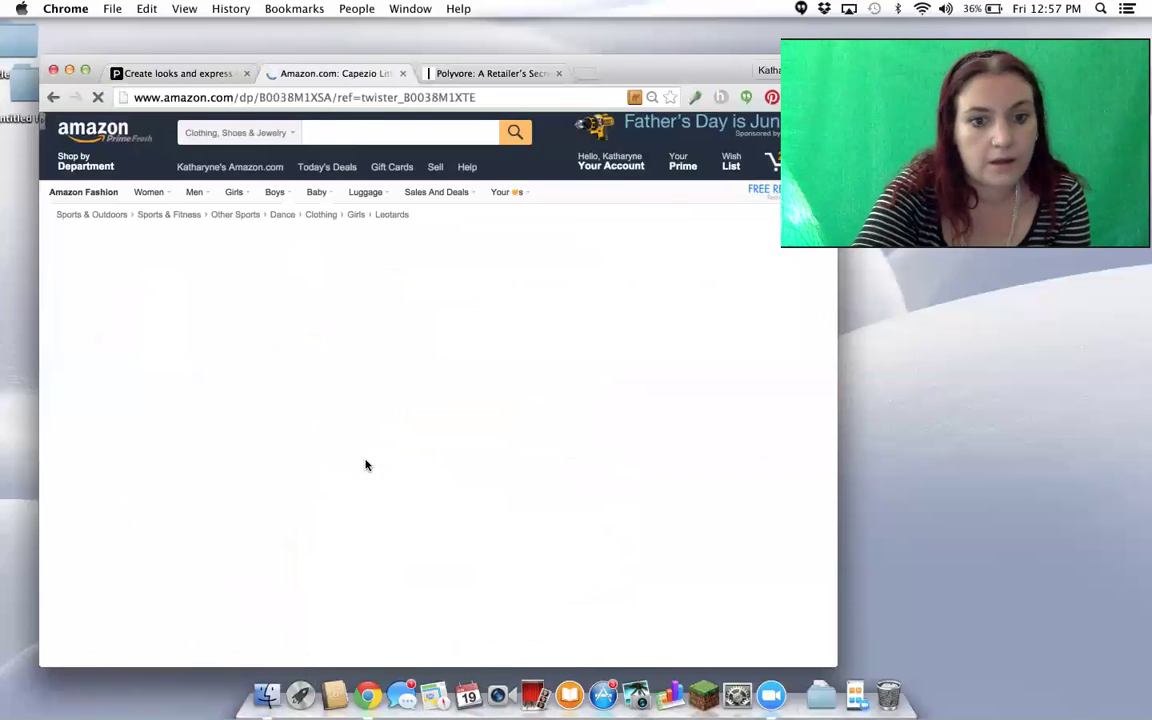
pyautogui.click(366, 466)
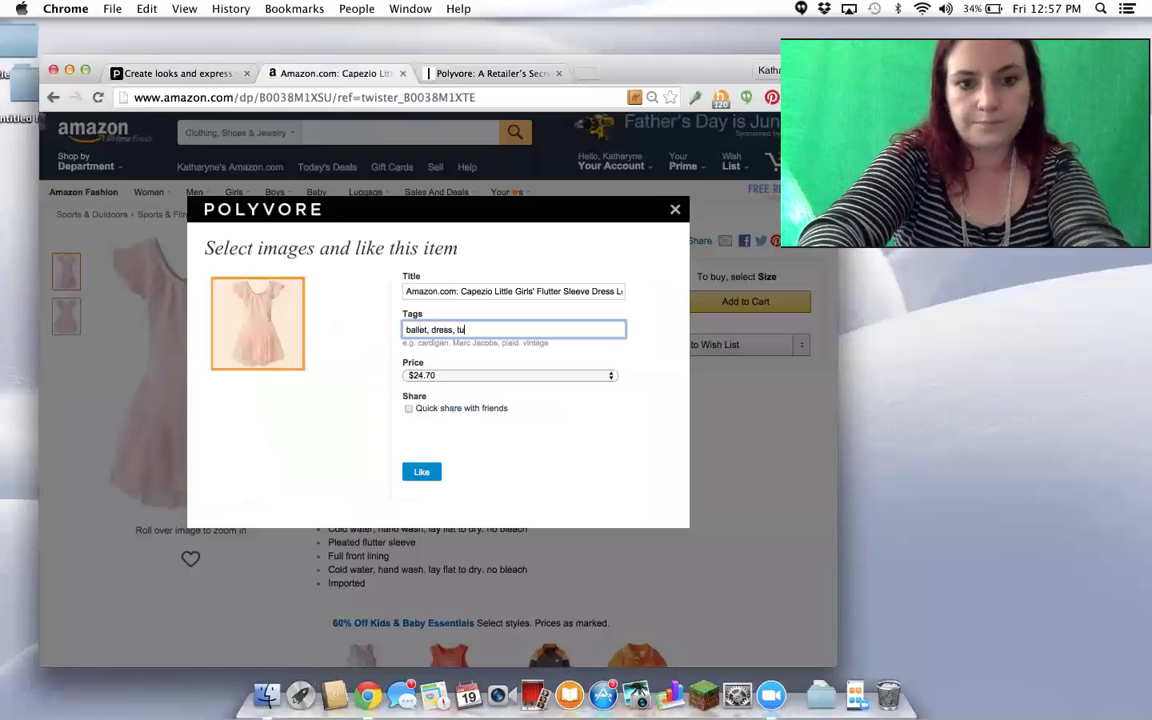
# Step: Complete the pink dress leotard's tags as "ballet, dress, tutu", save it to the Polyvore profile, and close the clipping dialog
pyautogui.write('tu')
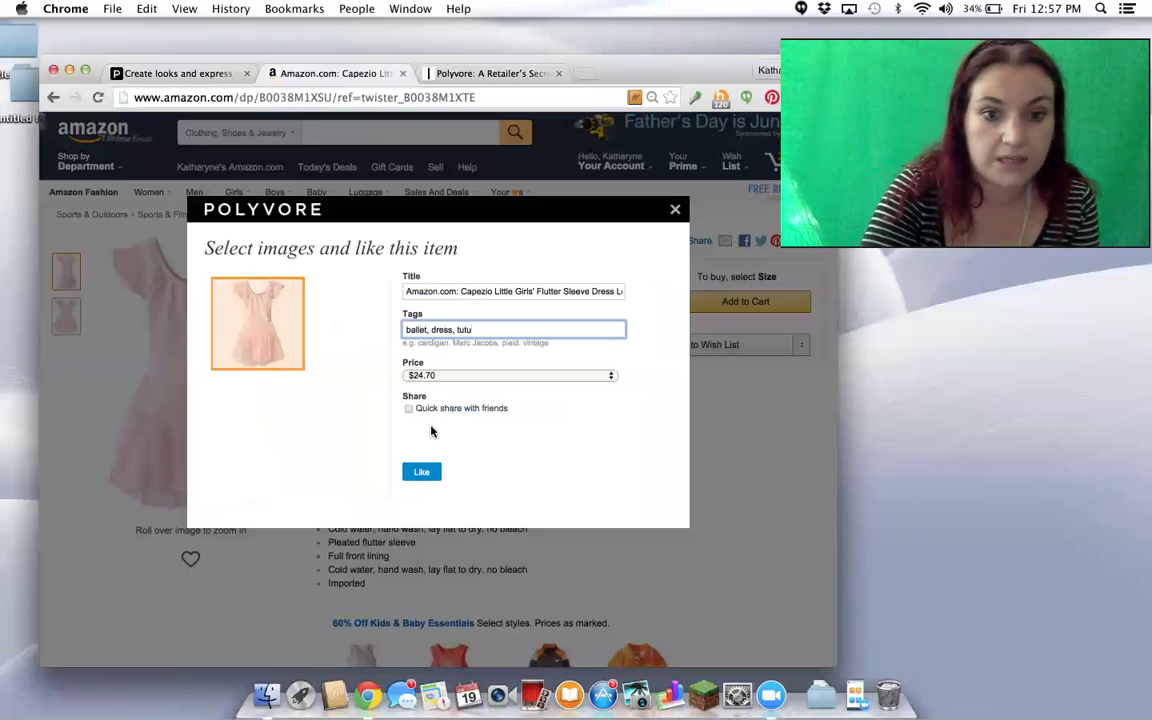
pyautogui.click(421, 471)
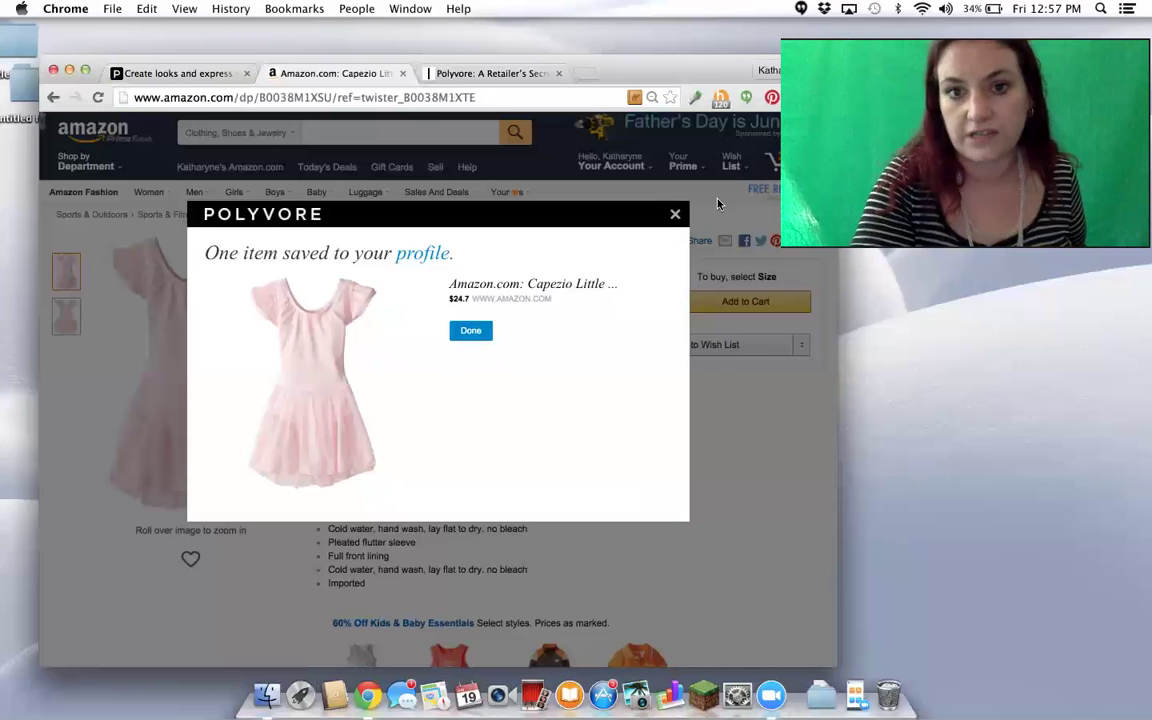
pyautogui.click(676, 218)
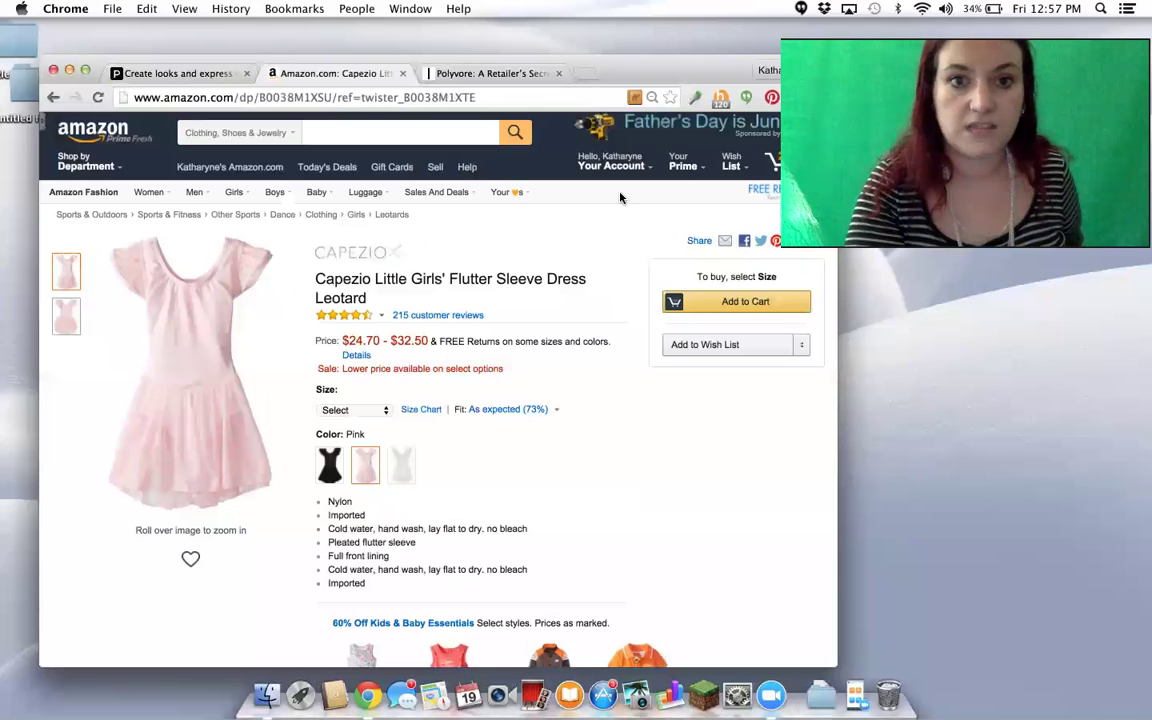
# Step: Return to the Polyvore editor, place the saved pink dress leotard on the collage, enlarge it, and move it toward the right side
pyautogui.click(500, 71)
pyautogui.click(165, 74)
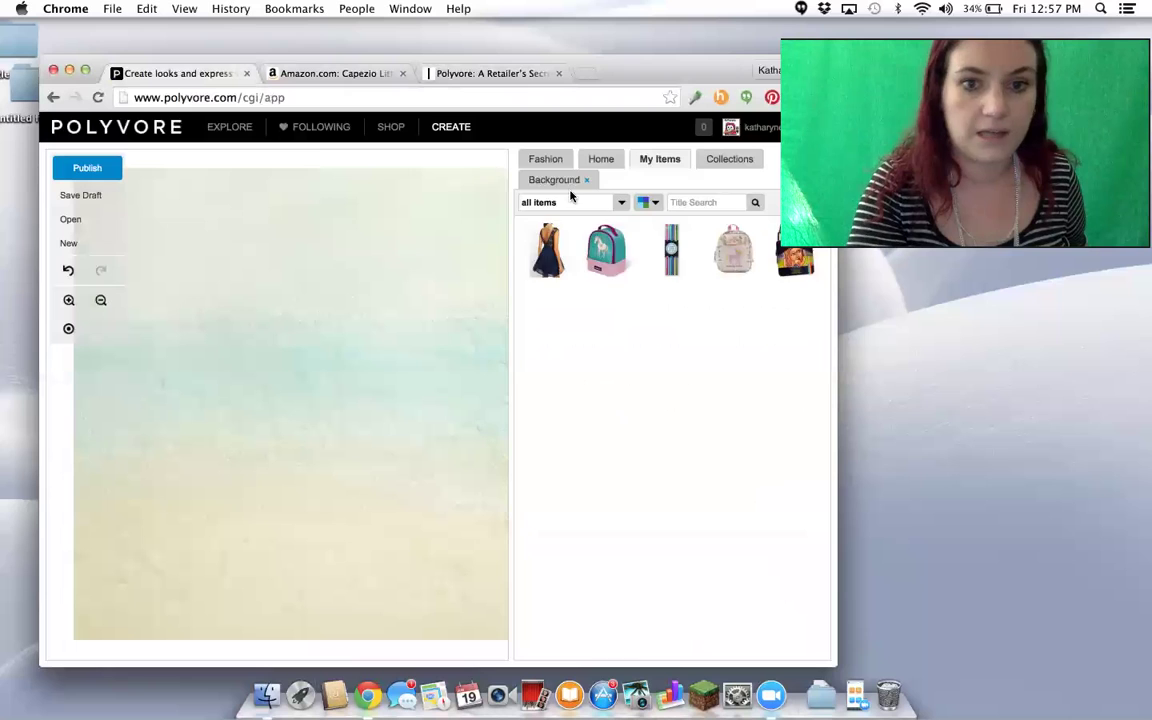
pyautogui.moveTo(549, 261); pyautogui.dragTo(270, 362)
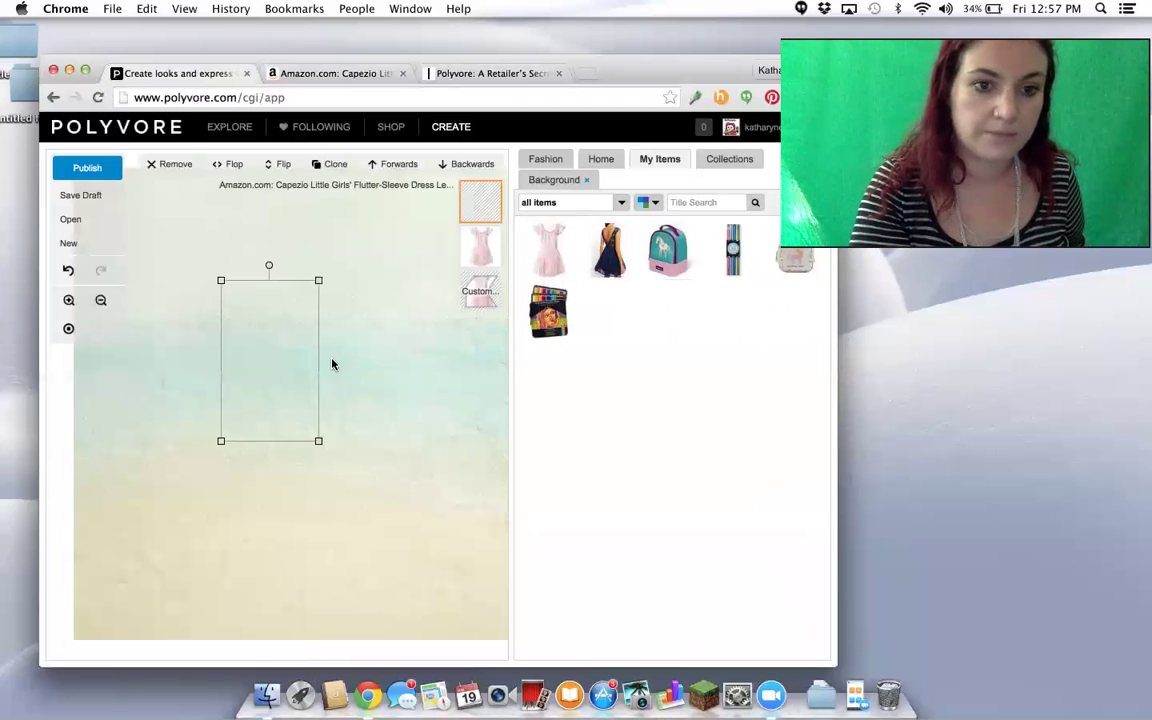
pyautogui.moveTo(318, 440); pyautogui.dragTo(440, 512)
pyautogui.moveTo(368, 432); pyautogui.dragTo(450, 427)
# Step: Return to Amazon's "ballet" results, open the Capezio Daisy 205 Ballet Shoe, and view its enlarged image
pyautogui.click(318, 74)
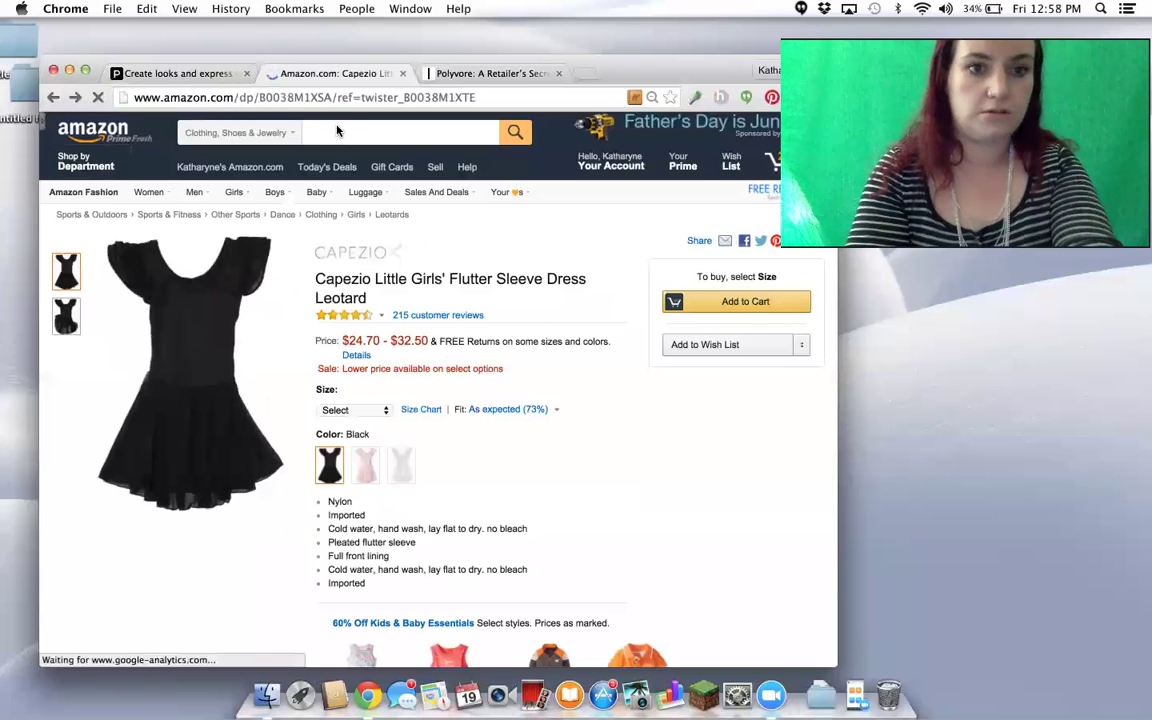
pyautogui.click(55, 97)
pyautogui.click(55, 97)
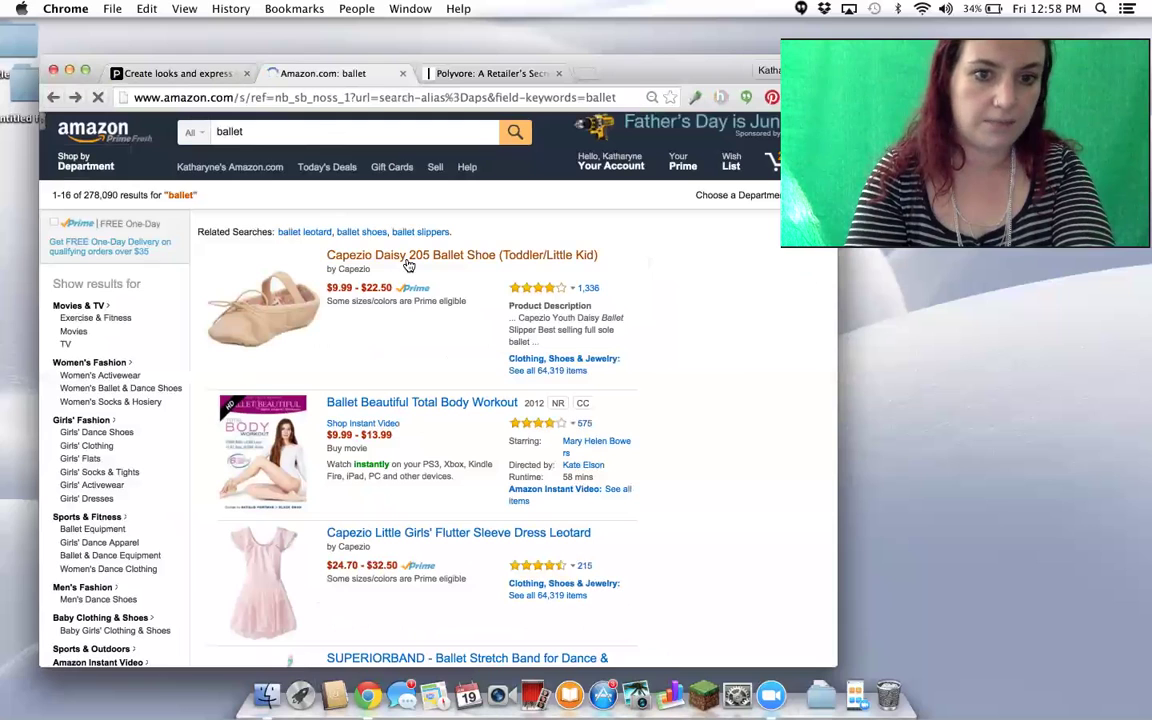
pyautogui.click(396, 285)
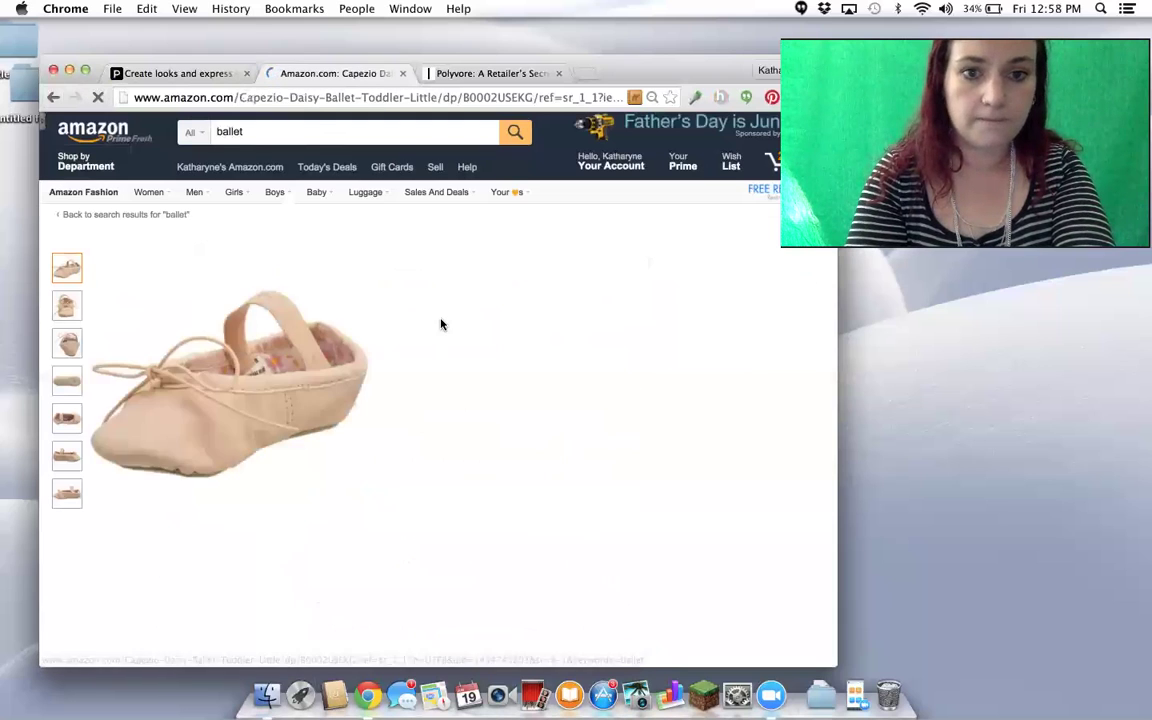
pyautogui.click(253, 381)
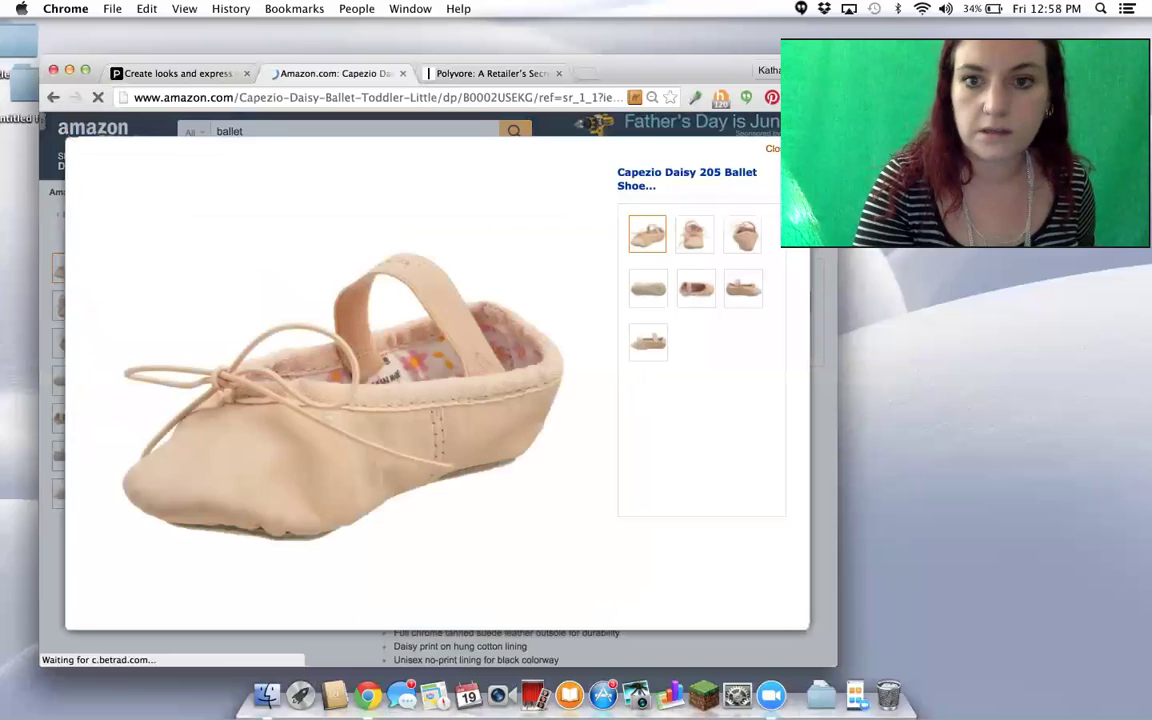
pyautogui.click(786, 149)
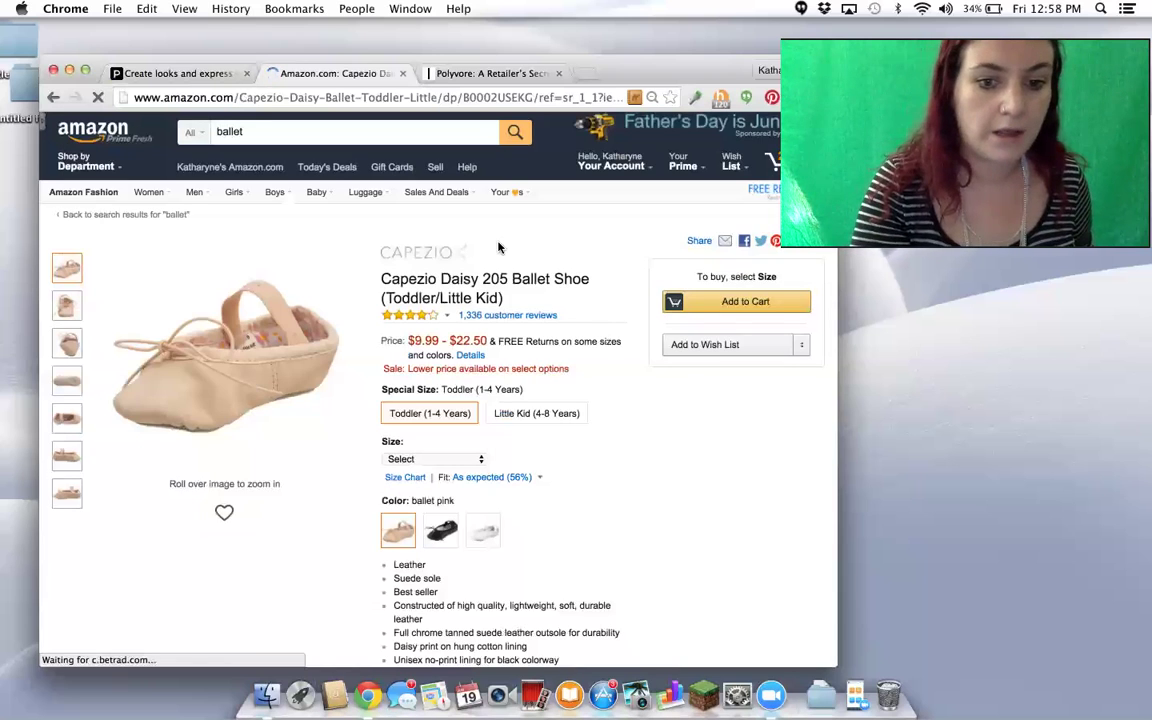
# Step: Save the ballet shoe to Polyvore with the tags "ballet, ballet shoes, capezio", and place it at the collage's lower left
pyautogui.write('ballet shoes')
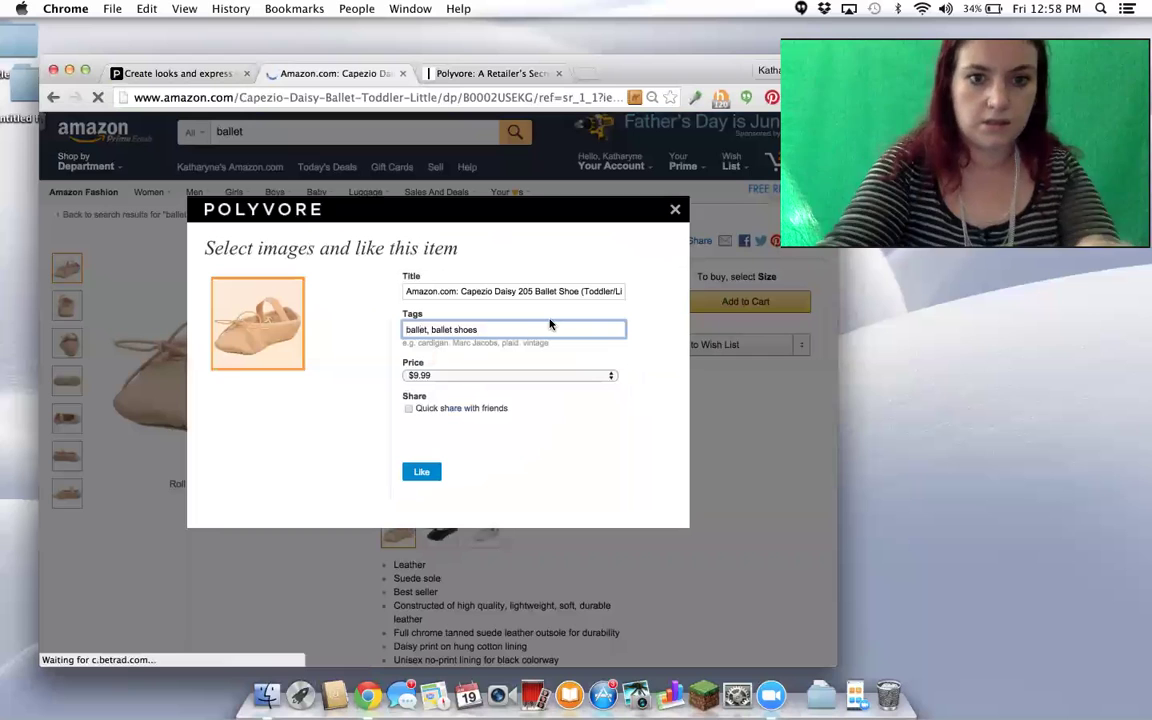
pyautogui.write(', capez')
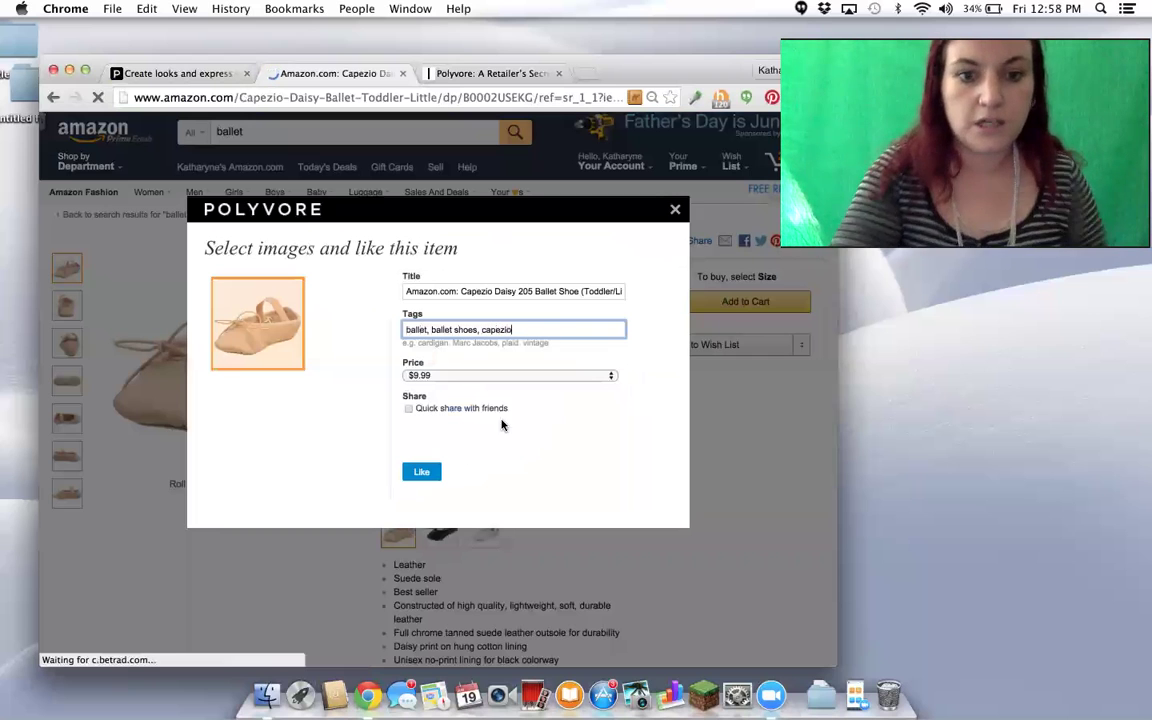
pyautogui.write('io')
pyautogui.click(421, 471)
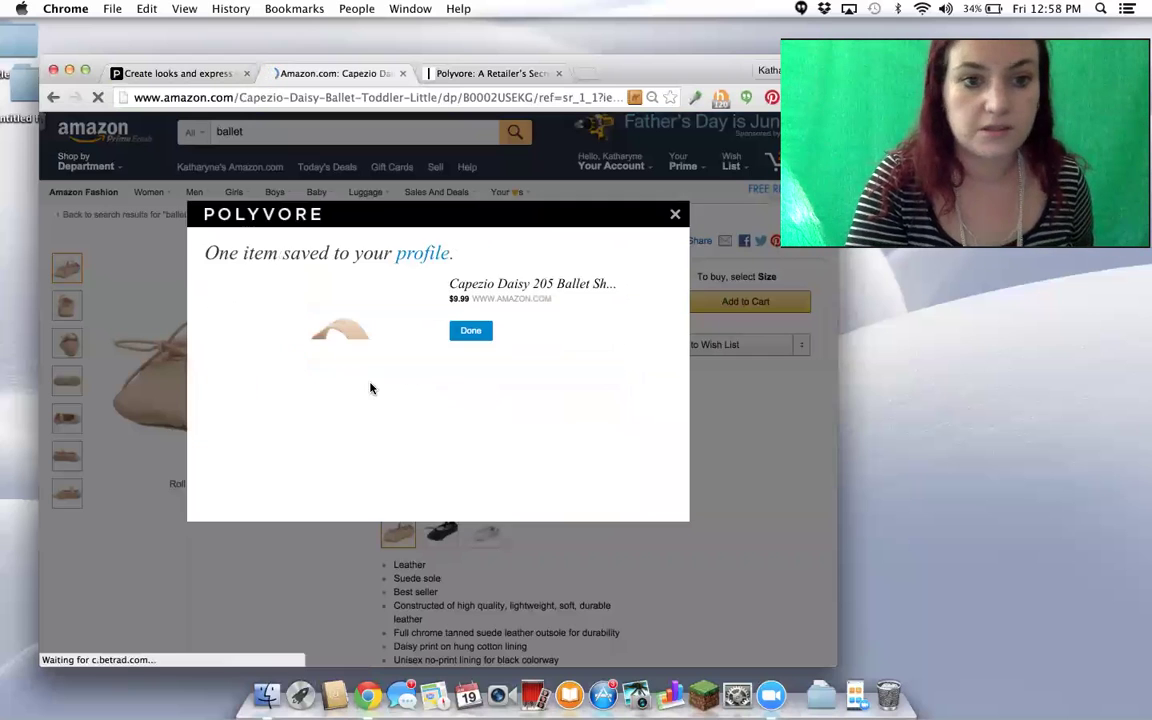
pyautogui.click(468, 334)
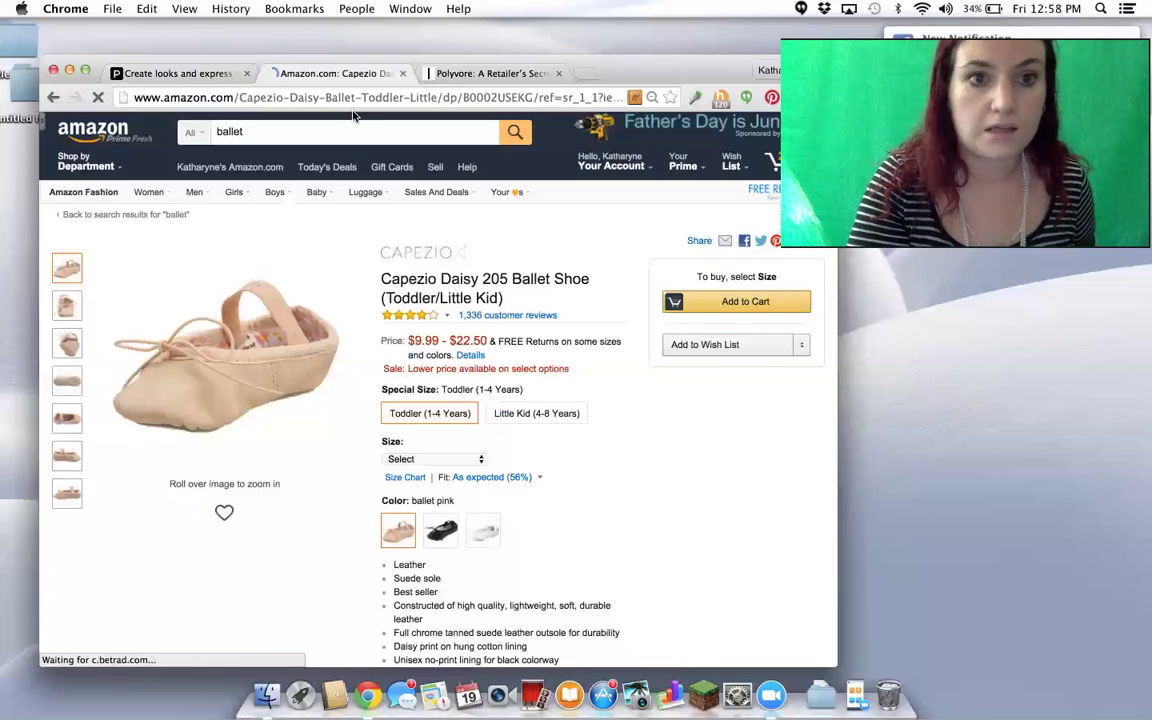
pyautogui.click(187, 74)
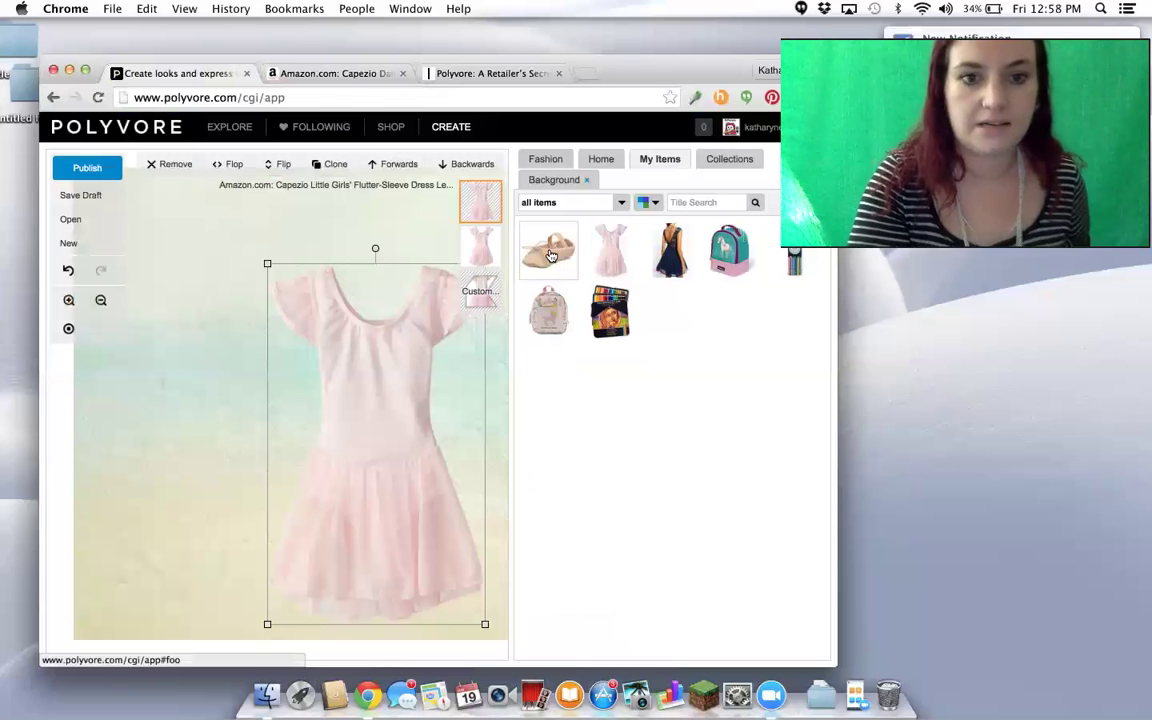
pyautogui.moveTo(412, 241); pyautogui.dragTo(175, 547)
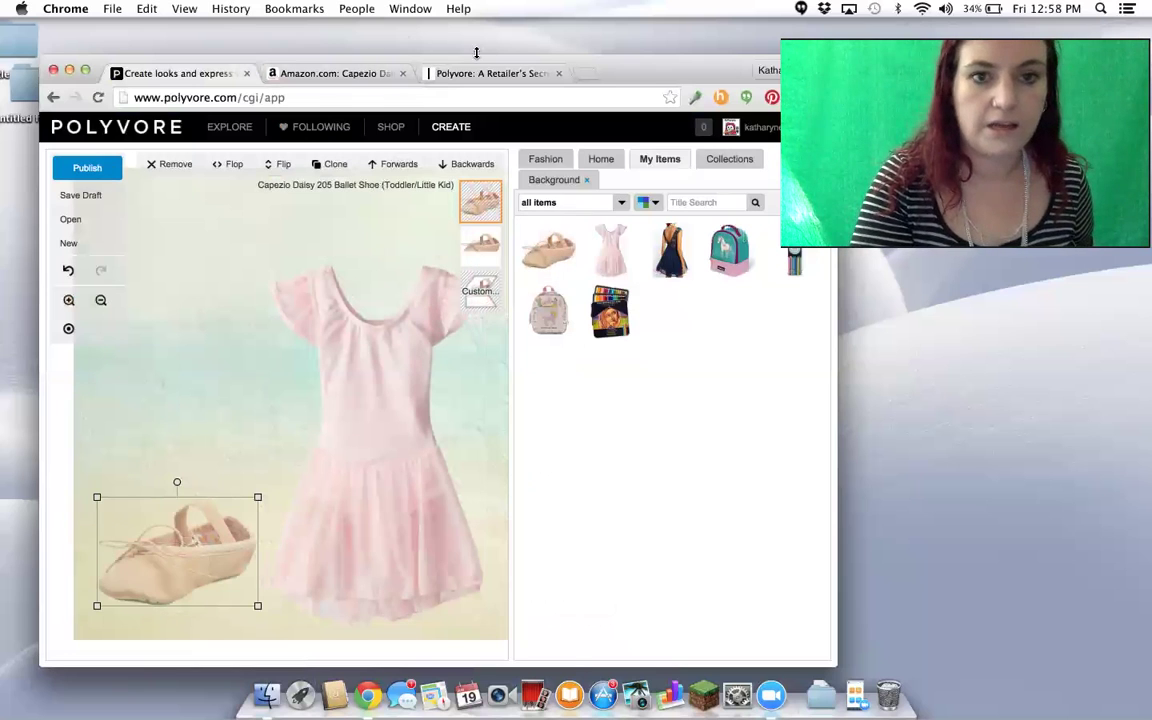
# Step: Switch back to Amazon and search the store for "ballet tiara"
pyautogui.click(340, 74)
pyautogui.click(336, 139)
pyautogui.write('tiara')
pyautogui.press('Return')
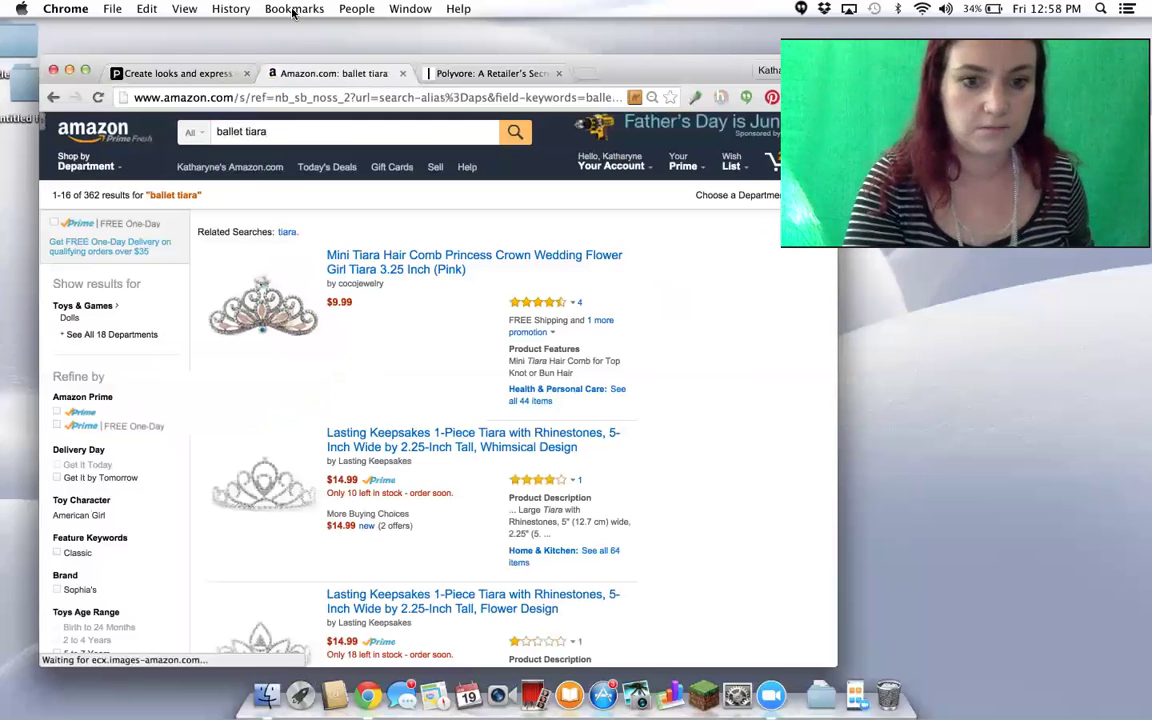
# Step: Search Amazon for "ballet headband" and open the Little Miss Purple braided grosgrain and tulle headband in pink
pyautogui.moveTo(243, 130); pyautogui.dragTo(382, 135)
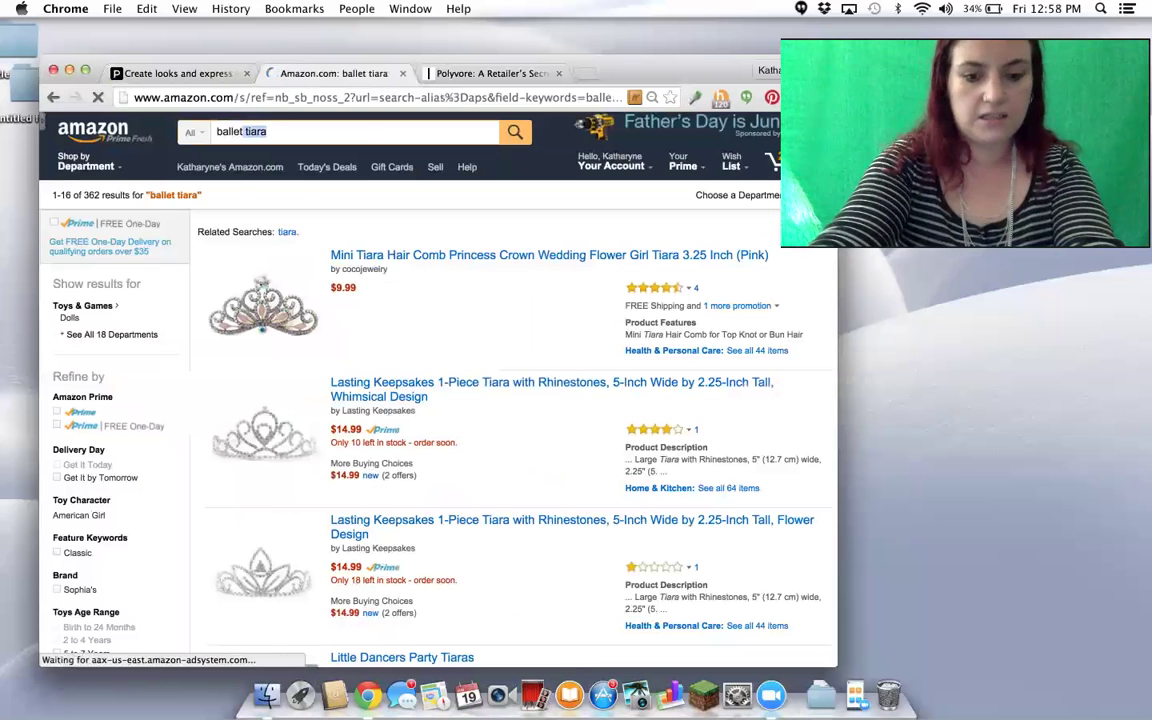
pyautogui.write('headband')
pyautogui.press('Return')
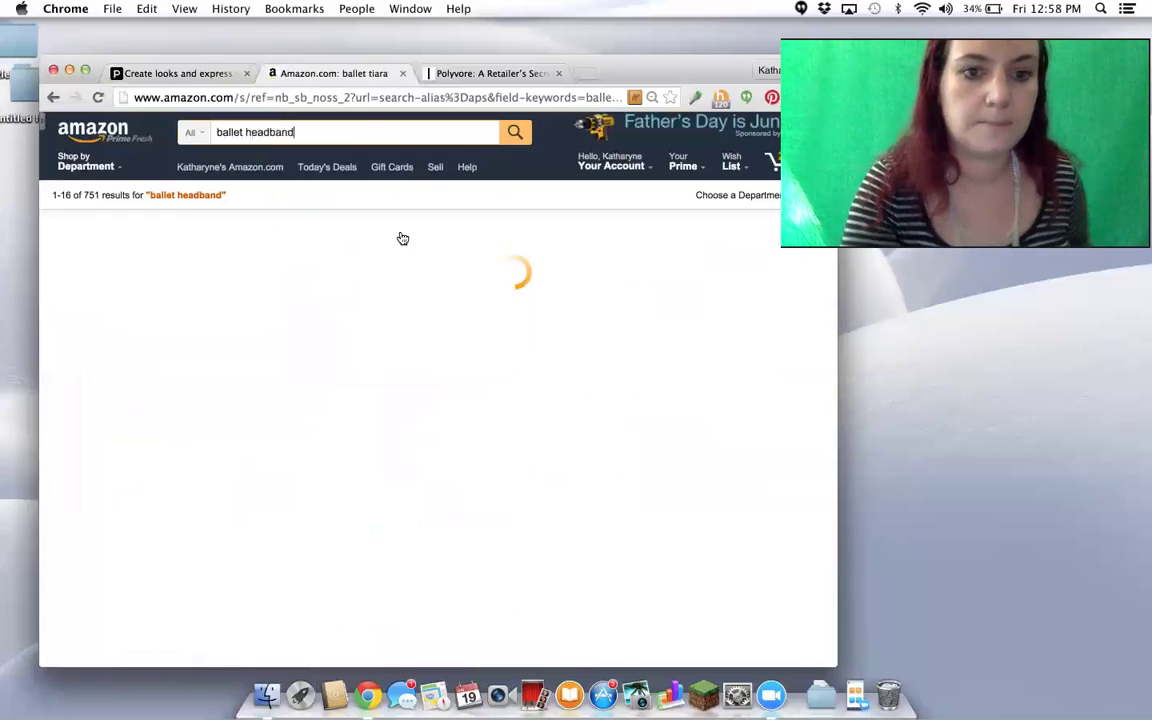
pyautogui.scroll(-3, 372, 338)
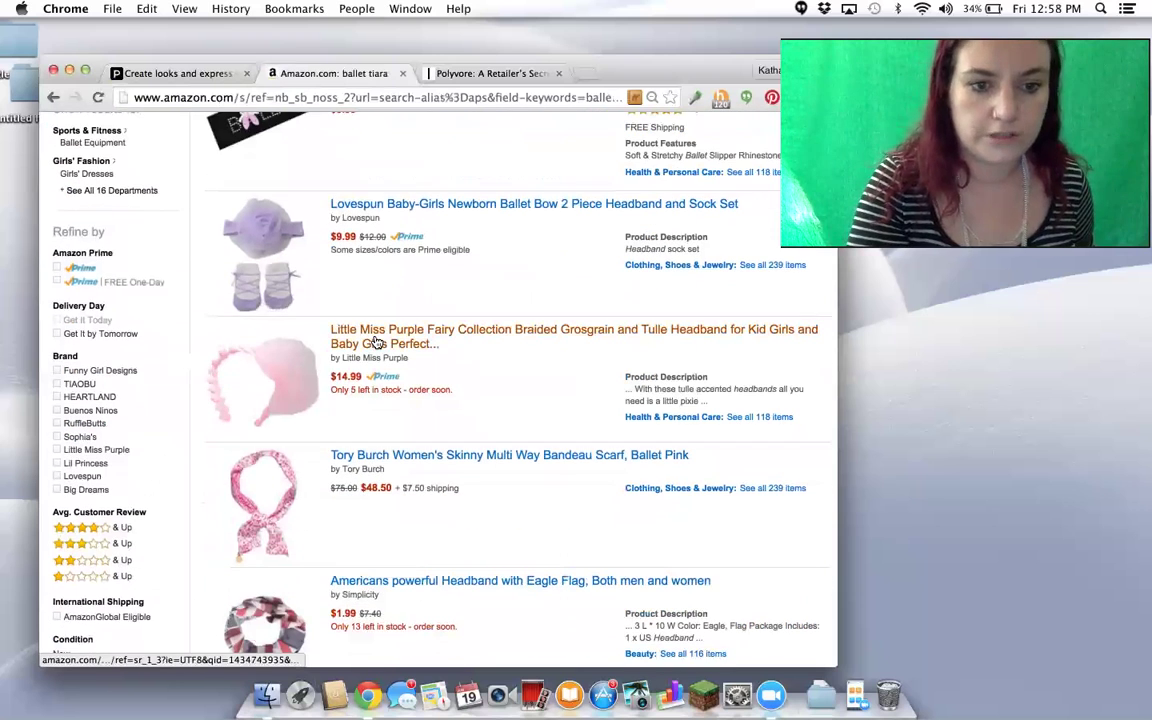
pyautogui.click(377, 343)
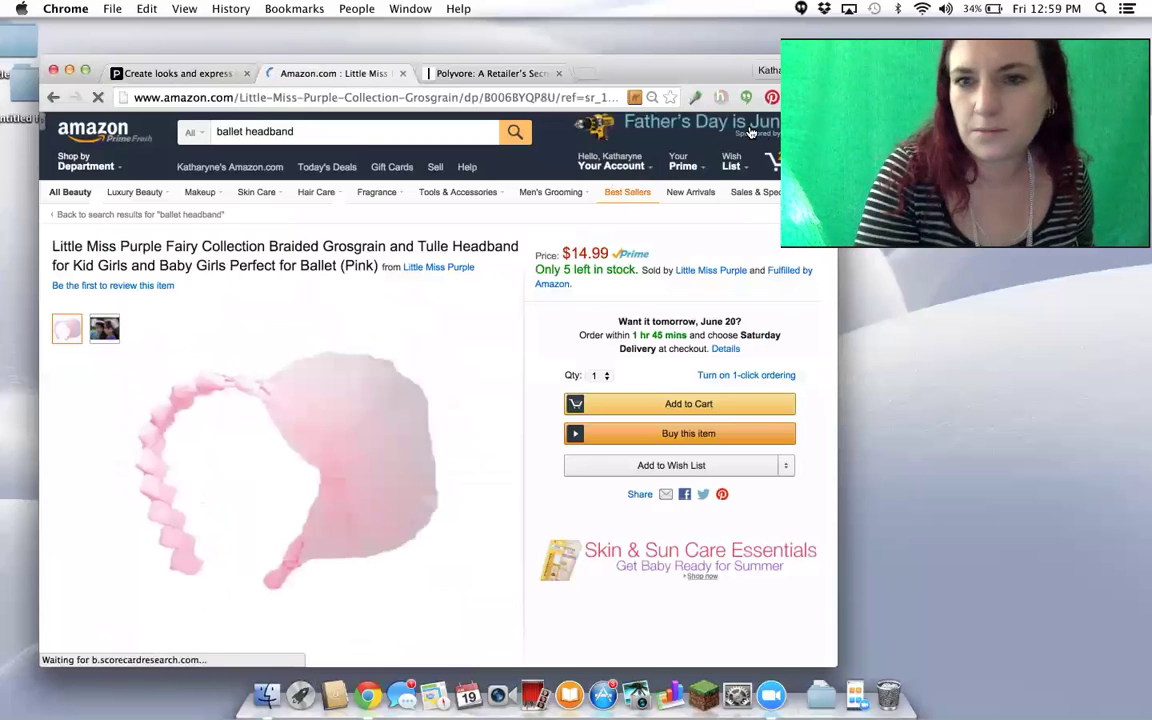
# Step: Clip the large image of the pink headband to Polyvore with tags including "tiara" and "ballet", and finish saving it
pyautogui.click(797, 97)
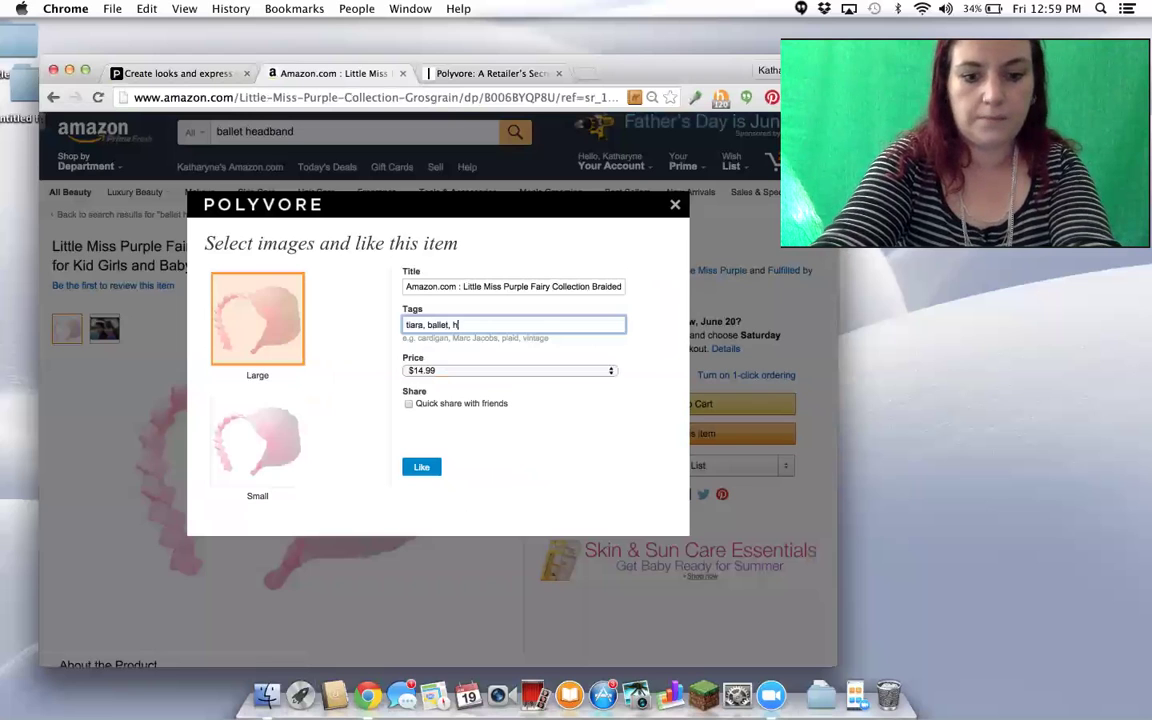
pyautogui.click(421, 467)
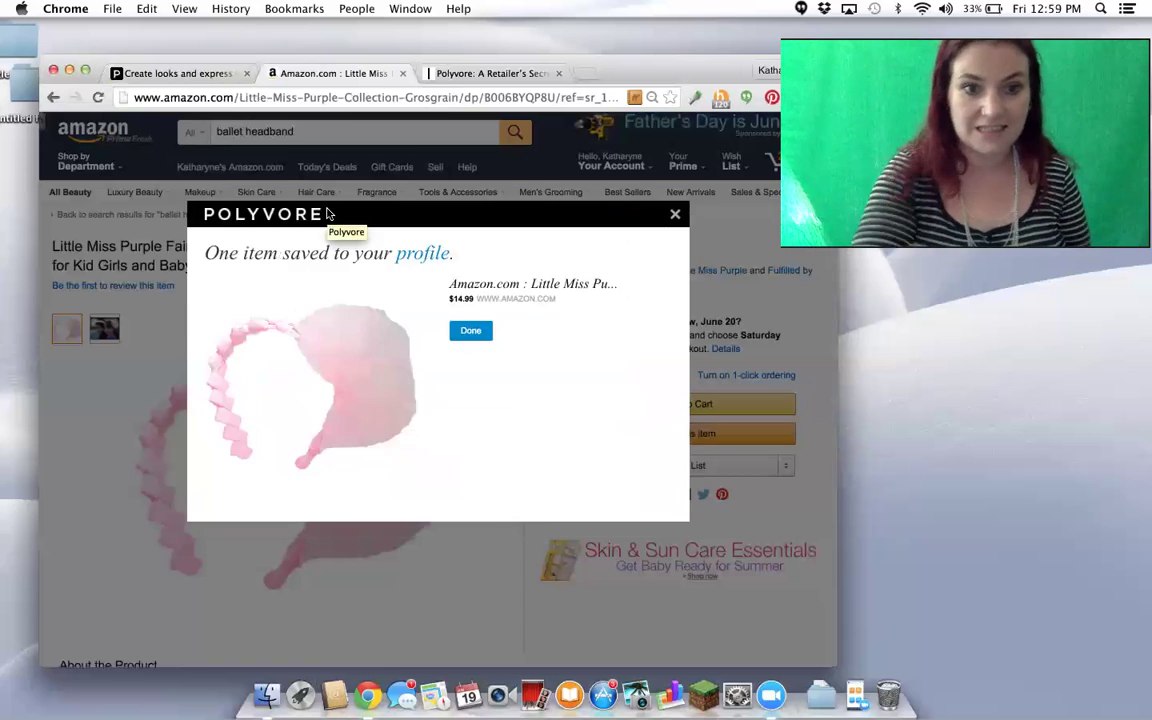
pyautogui.click(470, 331)
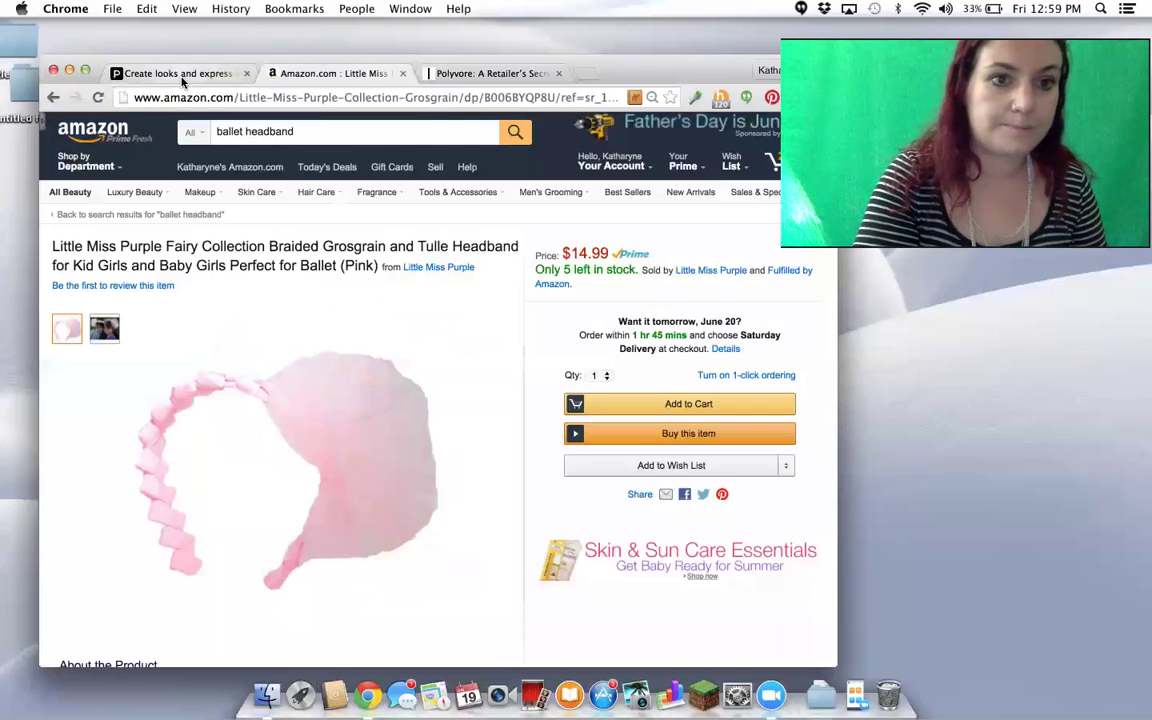
# Step: Place the pink headband at the collage's upper left, enlarge it slightly, and move the ballet shoe up closer to it
pyautogui.click(180, 77)
pyautogui.moveTo(541, 255); pyautogui.dragTo(158, 254)
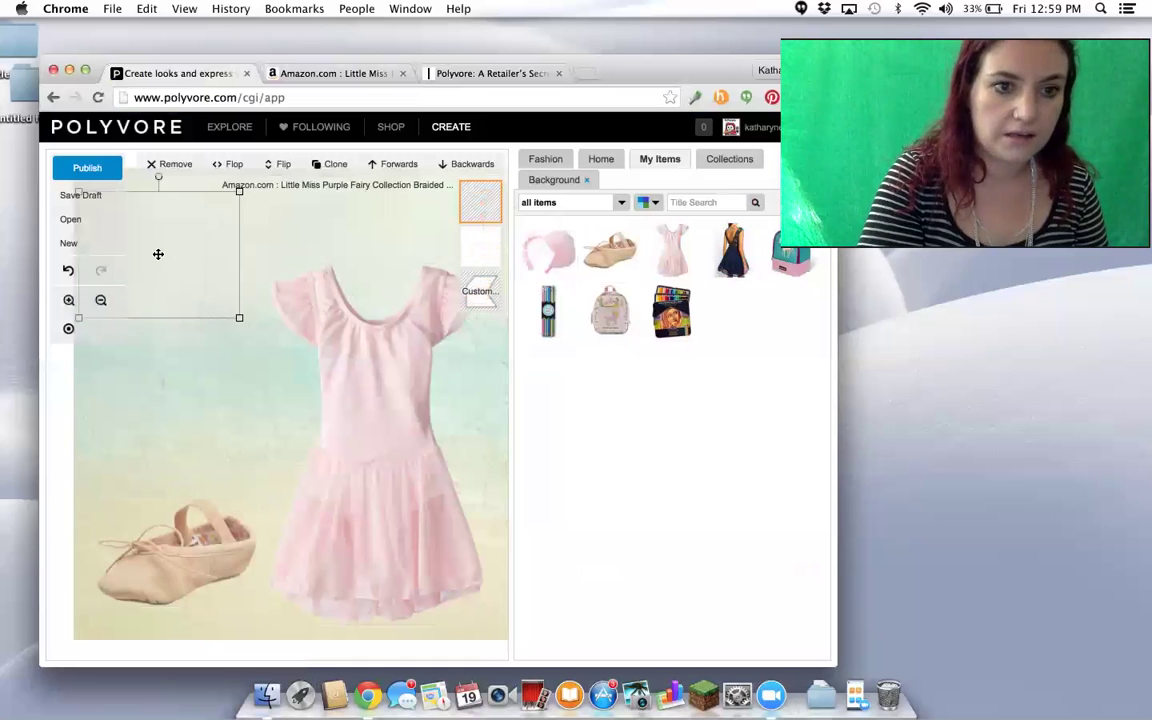
pyautogui.moveTo(238, 319); pyautogui.dragTo(257, 334)
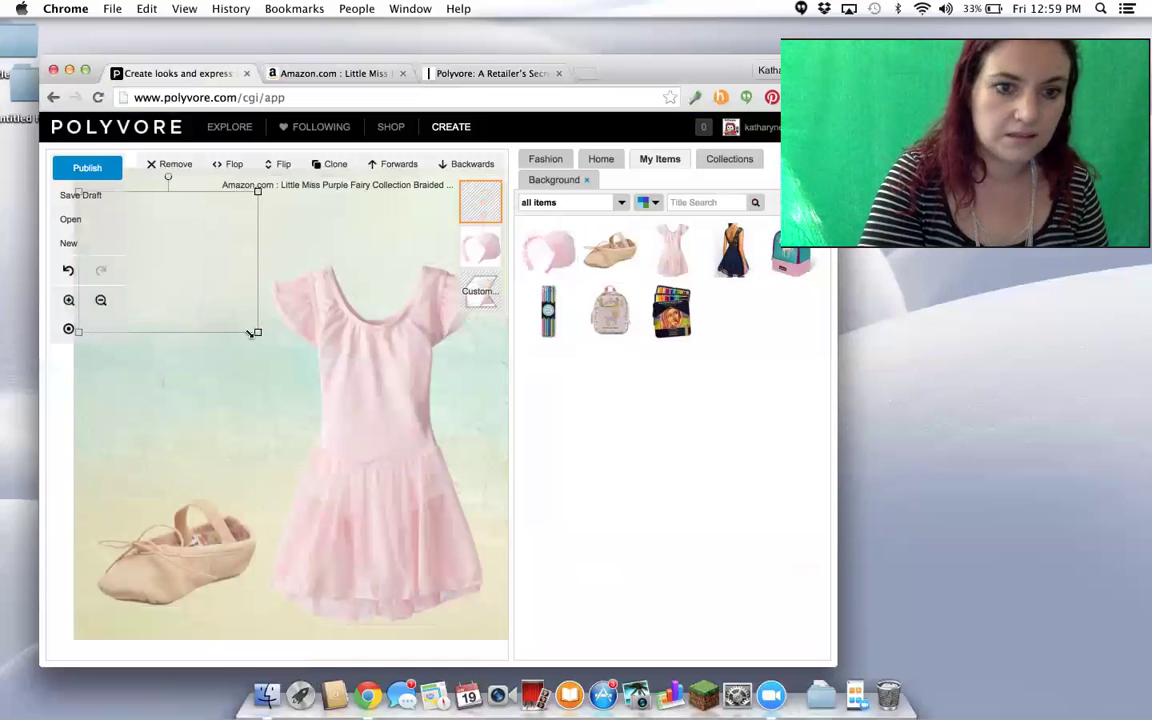
pyautogui.moveTo(199, 279); pyautogui.dragTo(206, 300)
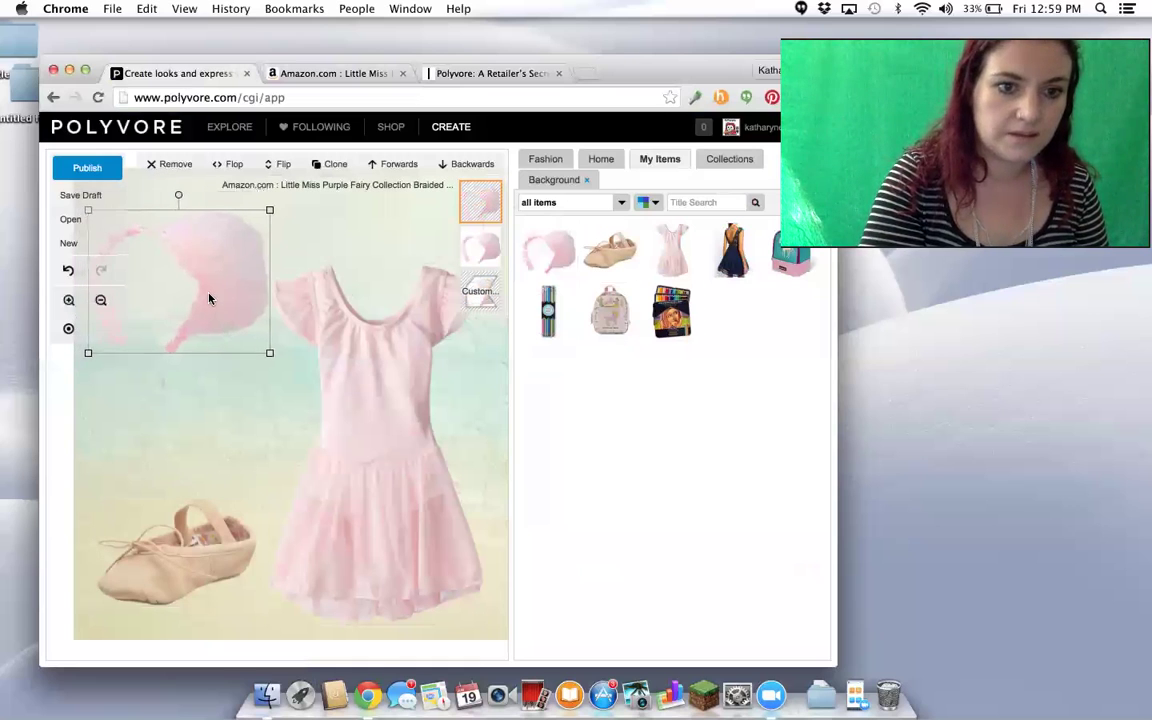
pyautogui.moveTo(205, 512); pyautogui.dragTo(204, 437)
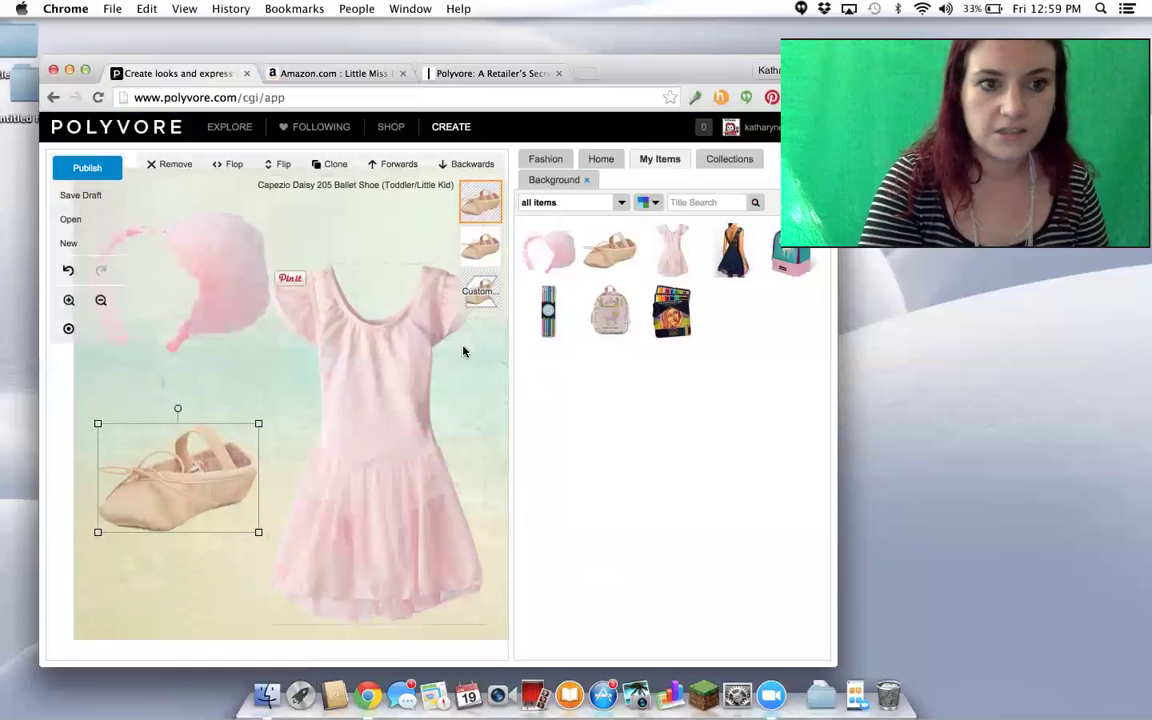
# Step: Start publishing the set with the title "Cute ballet outfit" and the description "Great for little girls. #ballet"
pyautogui.click(88, 168)
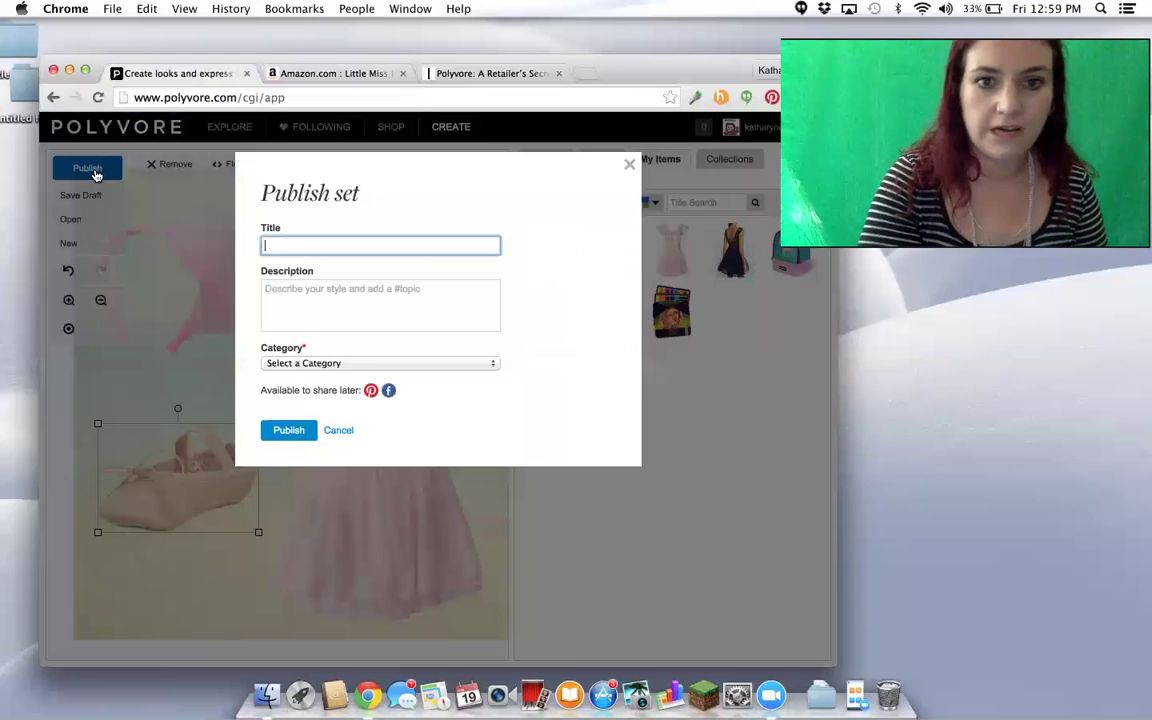
pyautogui.write('Cute ballet ')
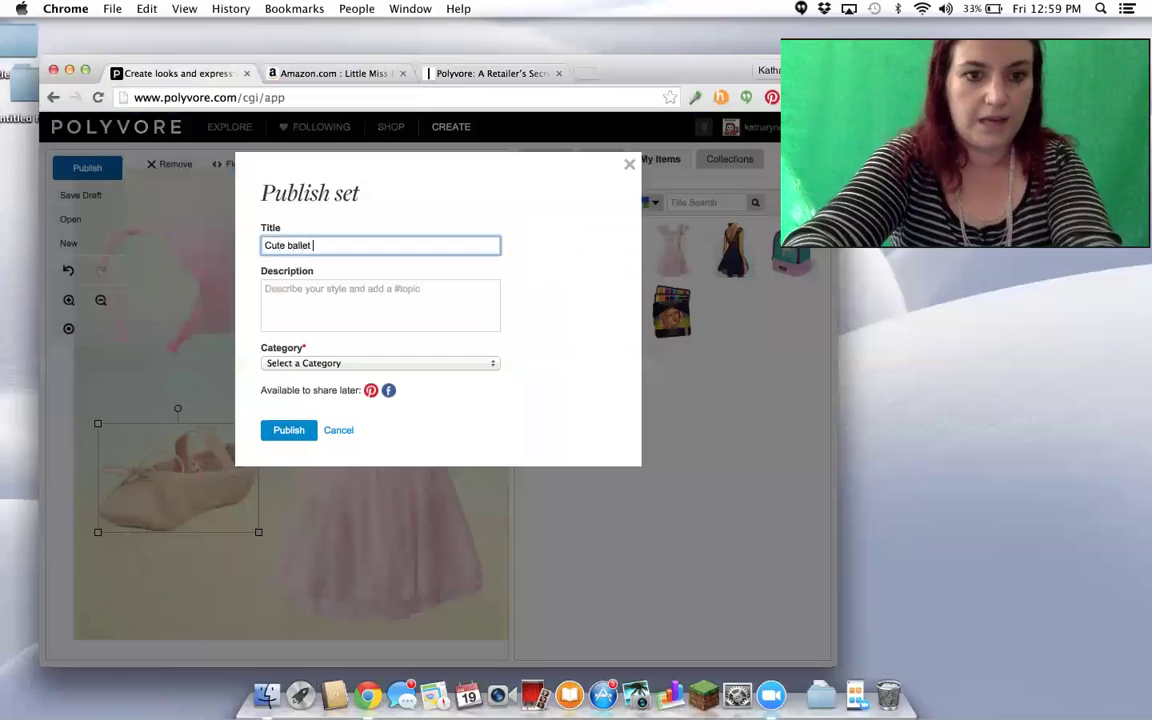
pyautogui.write('outfit f')
pyautogui.press('Tab')
pyautogui.write('Gr')
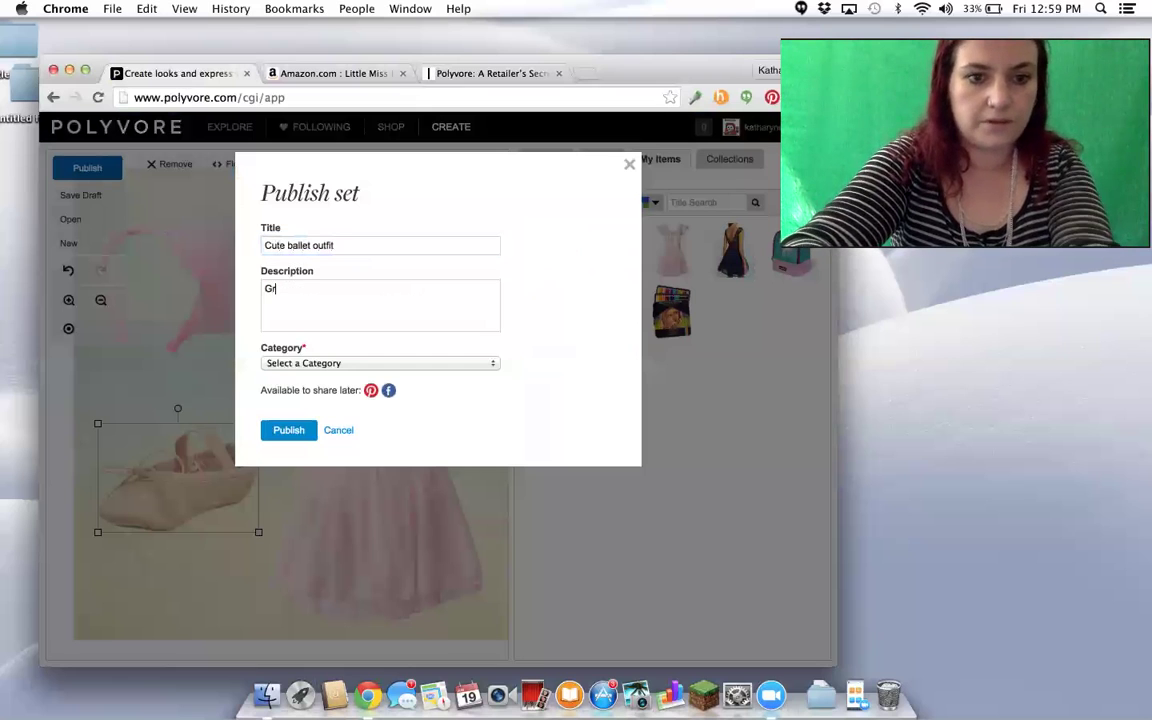
pyautogui.write('eat for little girls.')
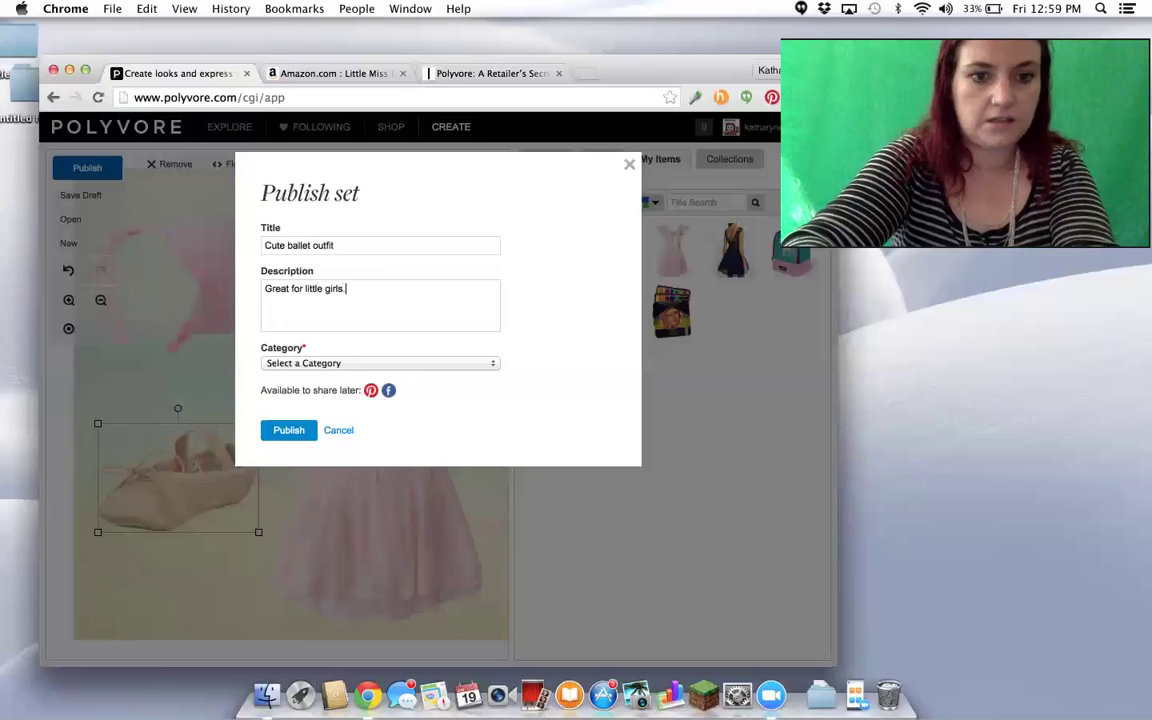
pyautogui.write('  #ballet')
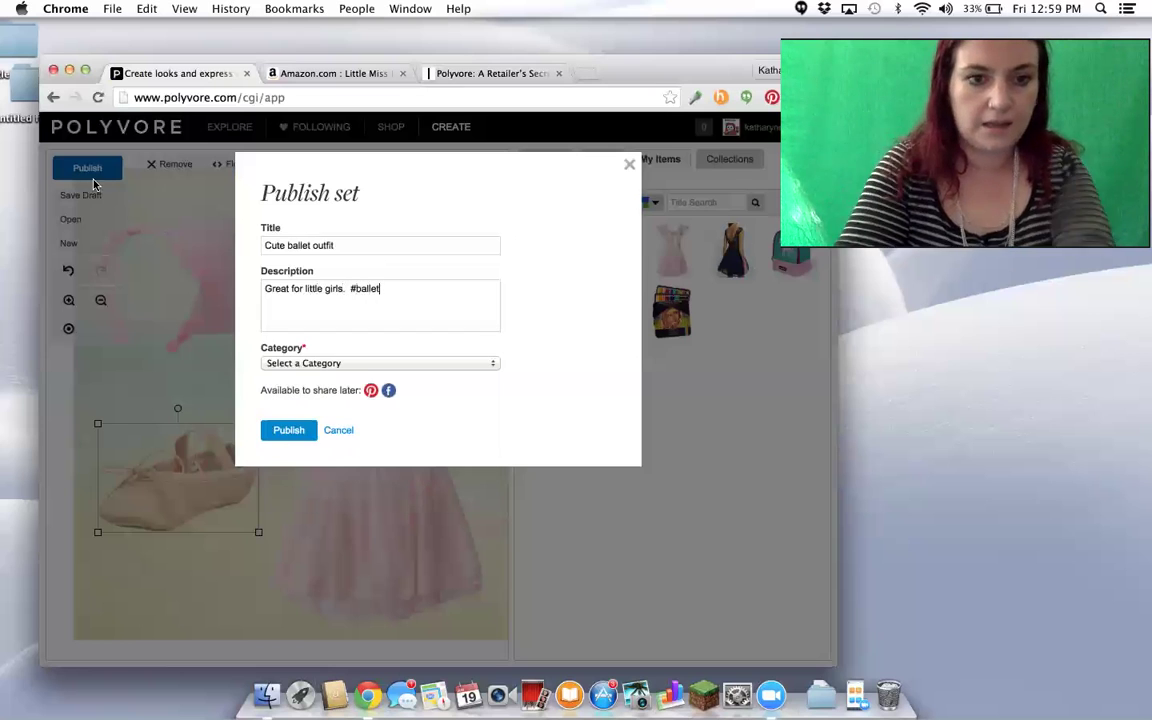
# Step: Set the category to Fashion and publish the set
pyautogui.click(295, 365)
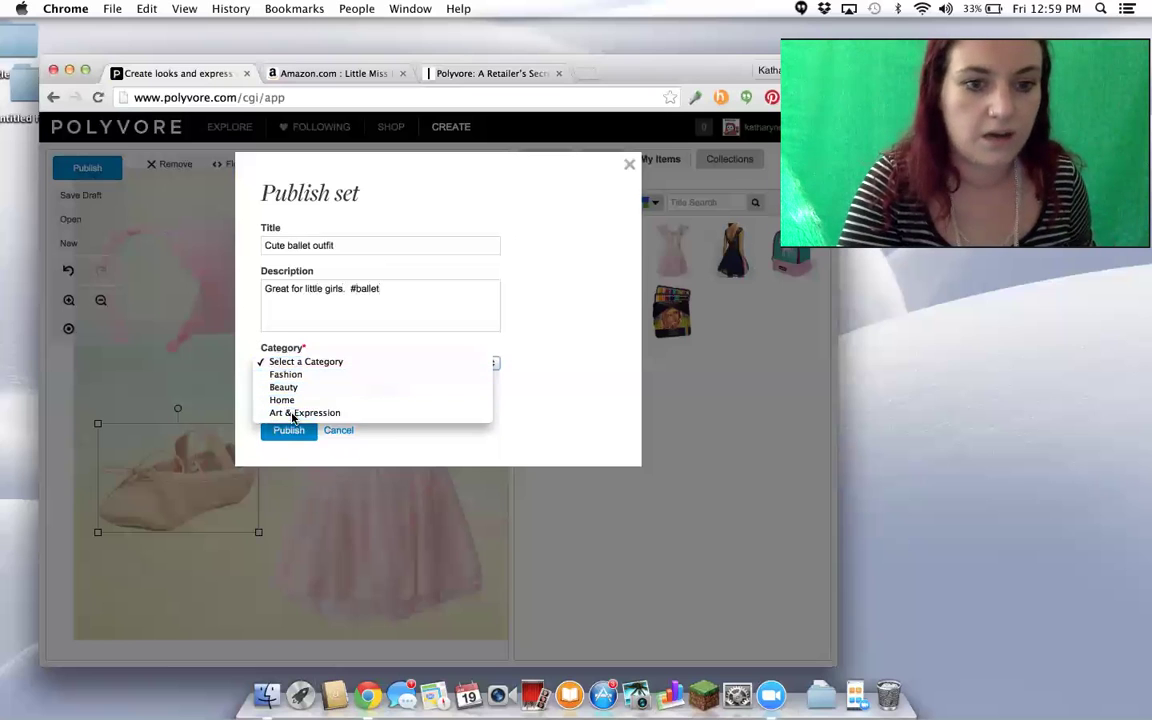
pyautogui.click(290, 412)
pyautogui.click(312, 365)
pyautogui.click(308, 322)
pyautogui.click(297, 430)
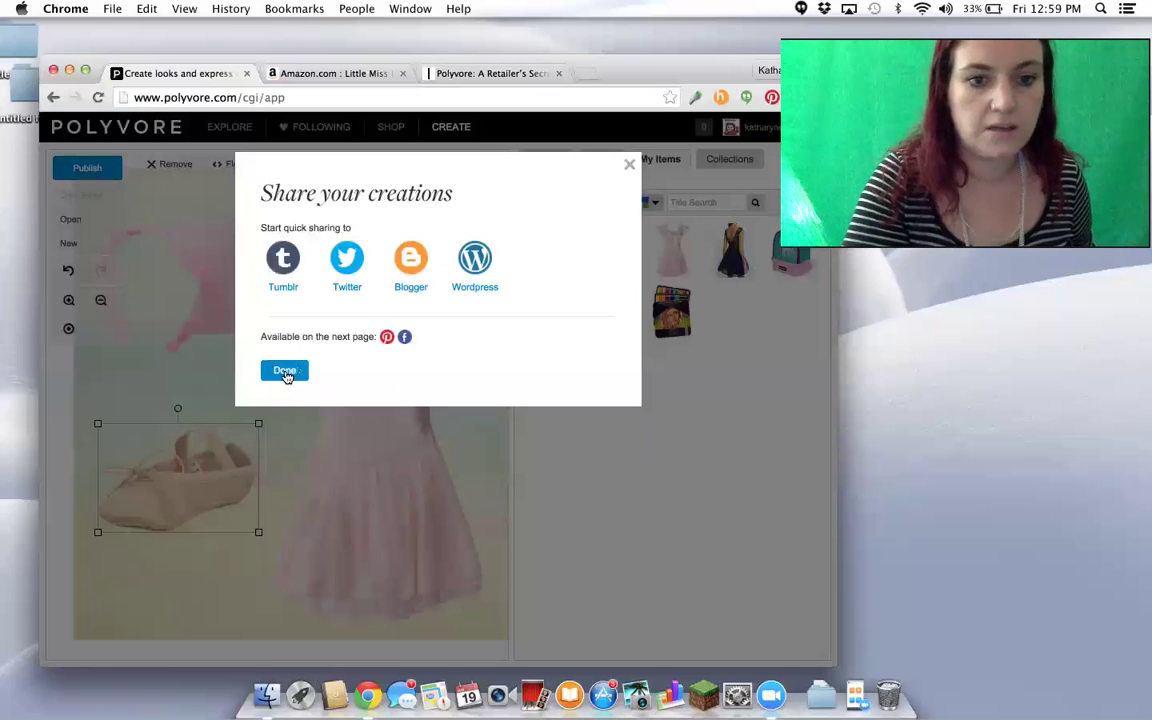
# Step: Finish the sharing prompts by pinning the published set to the Pinterest board "Get inspired, get creative" and viewing the pin
pyautogui.click(286, 372)
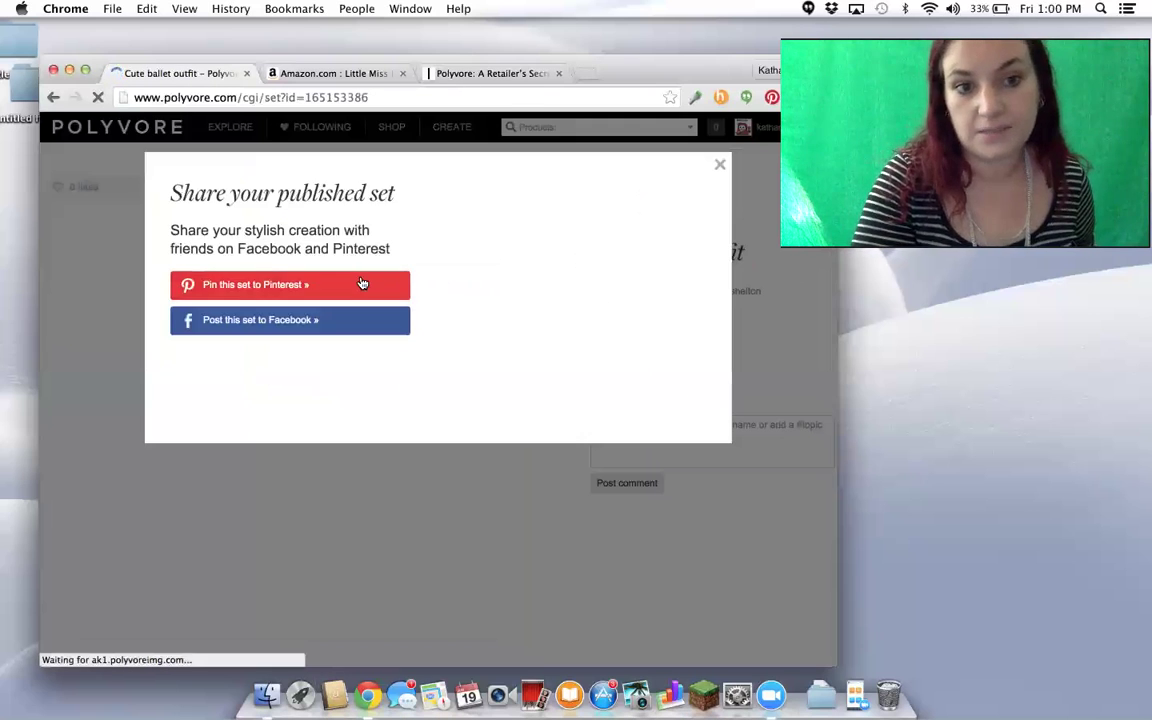
pyautogui.click(288, 285)
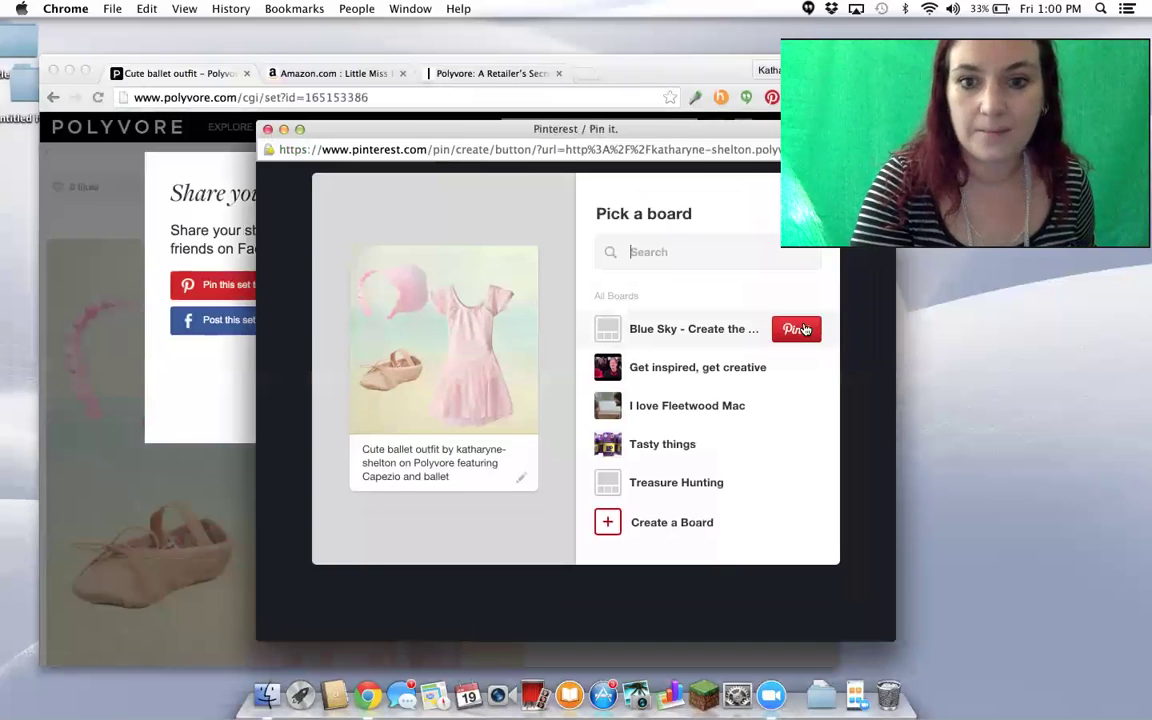
pyautogui.click(745, 358)
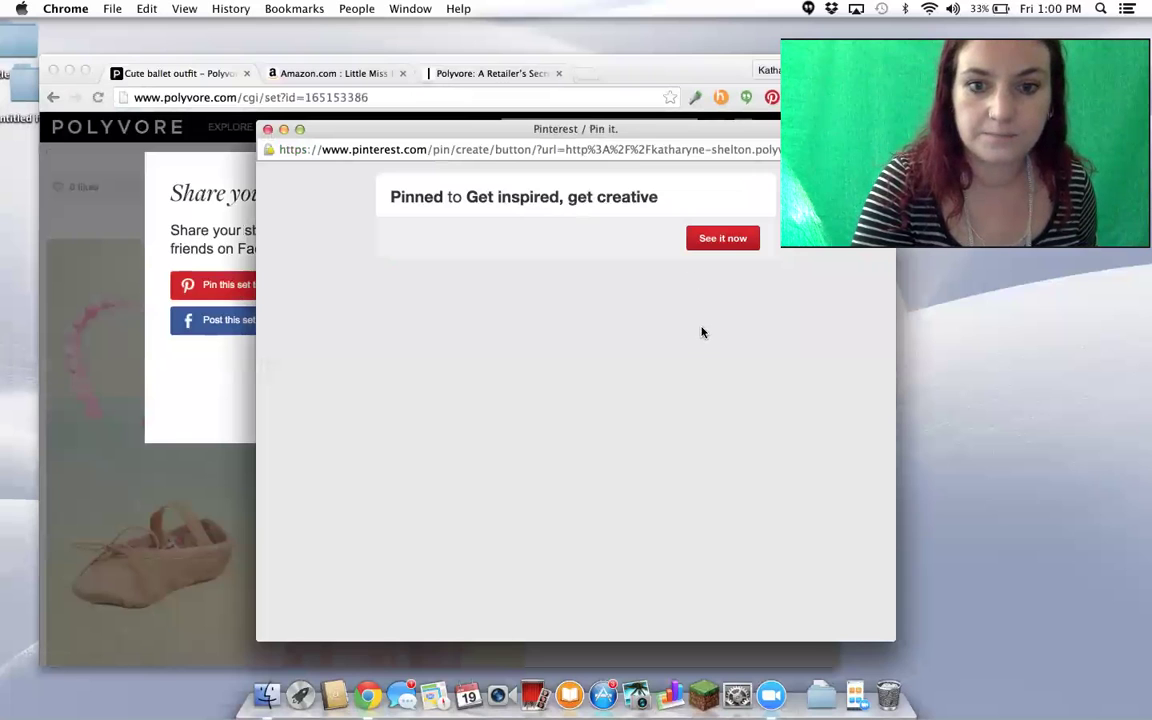
pyautogui.click(722, 239)
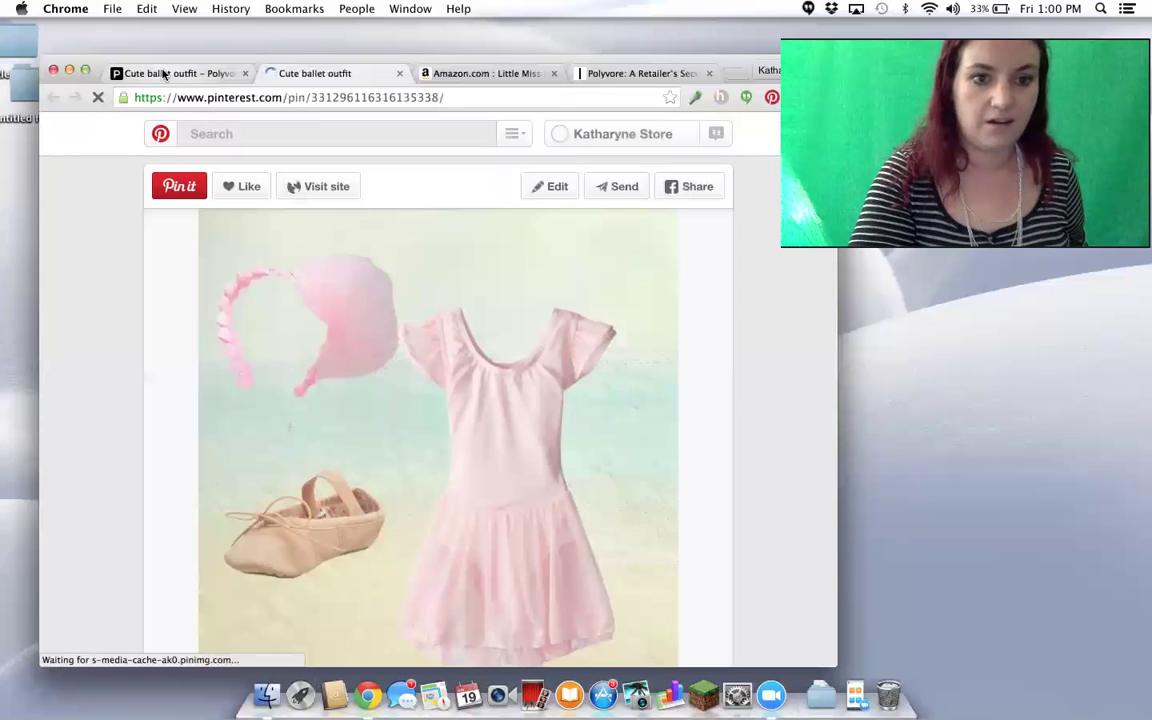
pyautogui.click(164, 74)
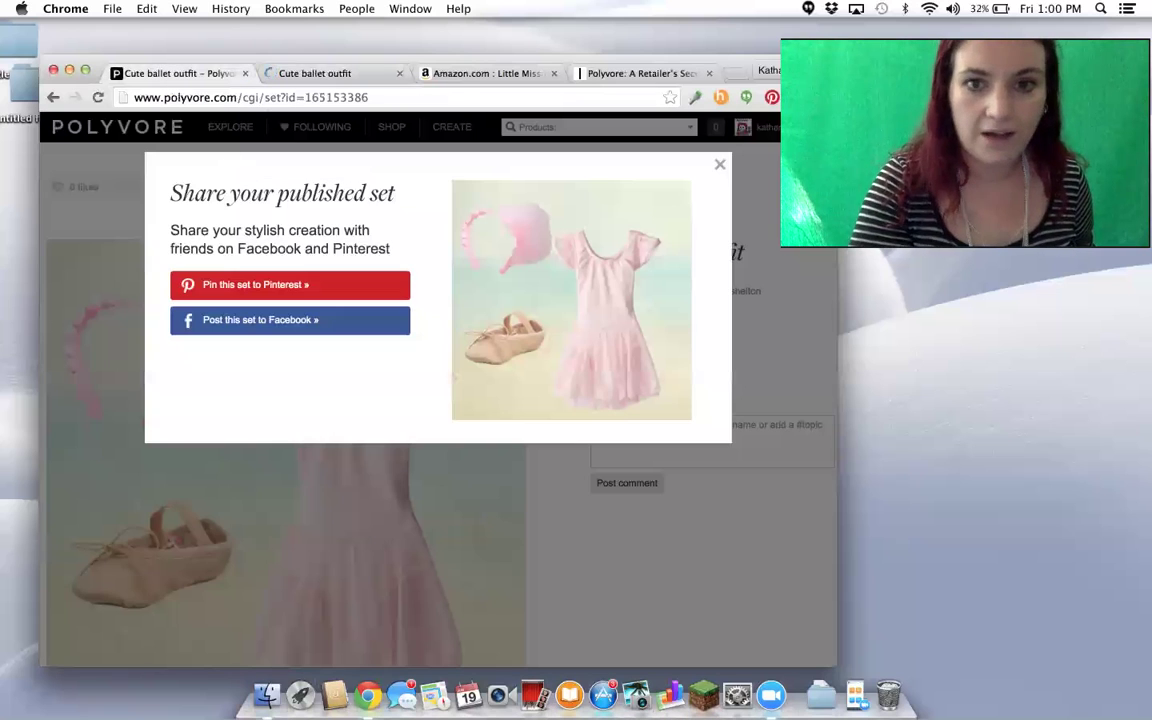
pyautogui.click(719, 164)
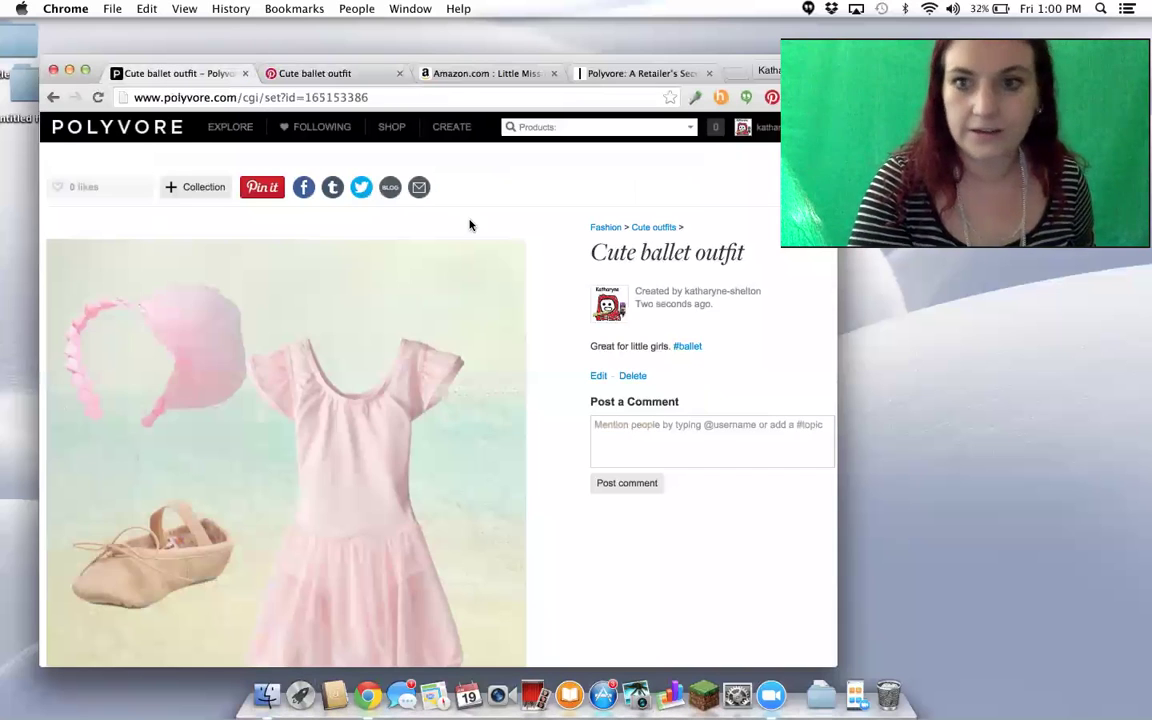
# Step: Go to the account's own profile and look over its "unicorn back to school" set
pyautogui.moveTo(750, 127)
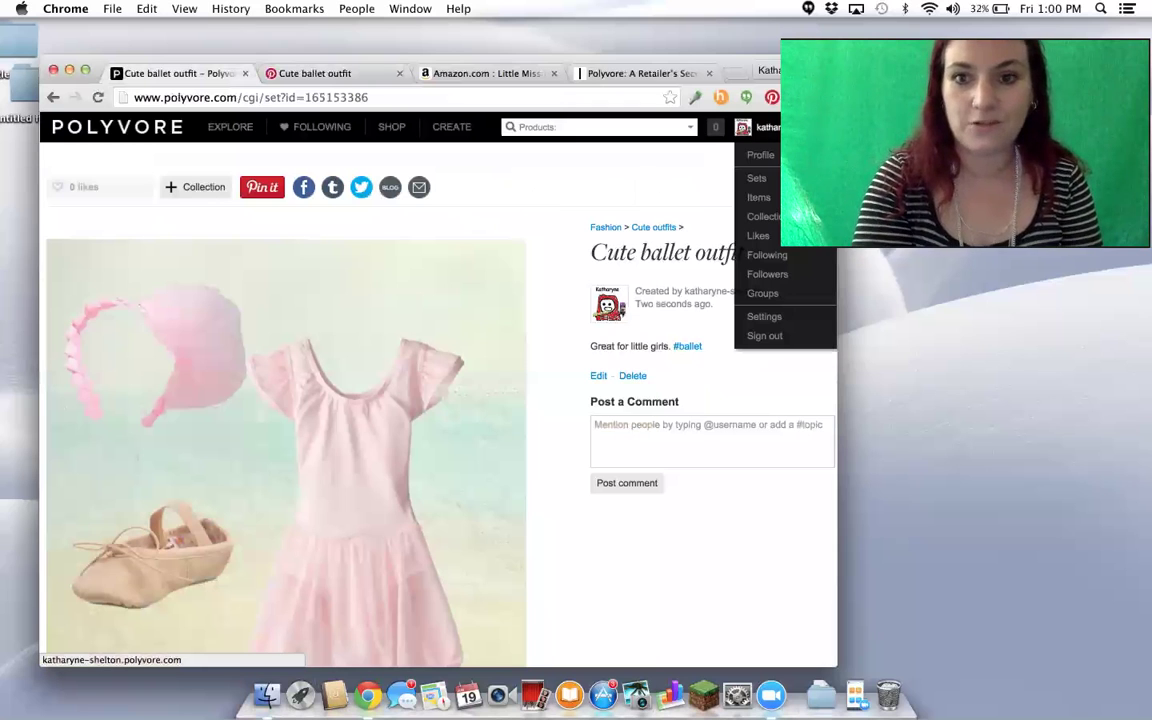
pyautogui.click(777, 151)
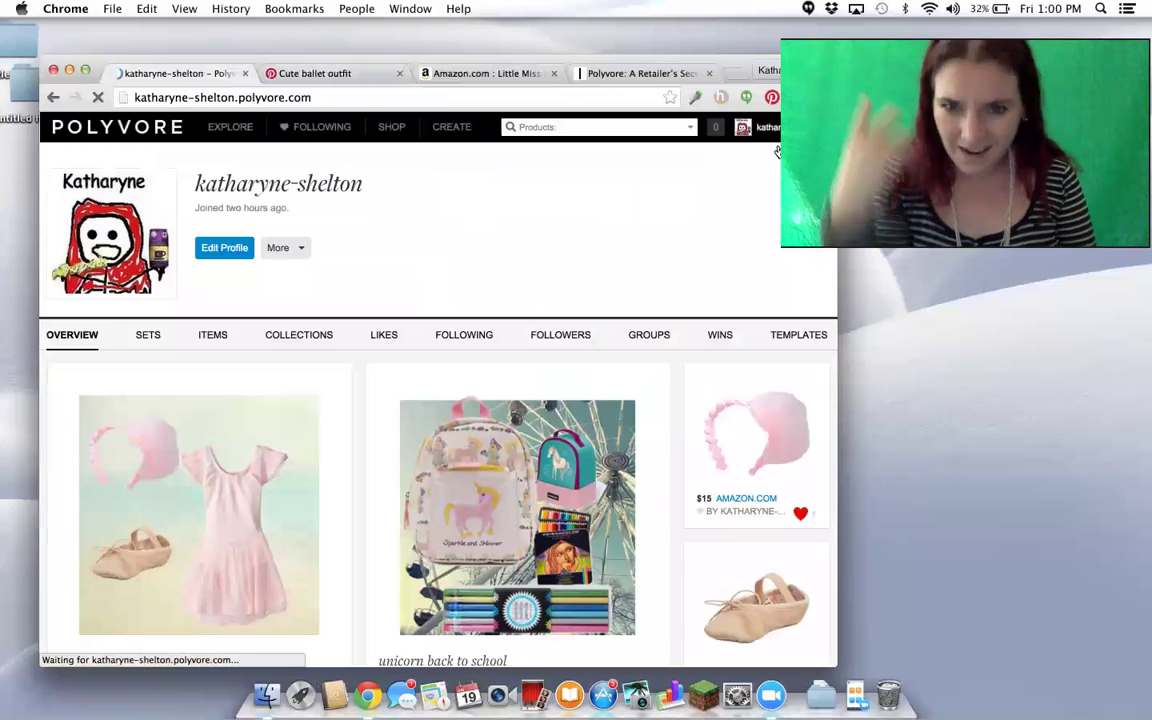
pyautogui.scroll(-3, 530, 291)
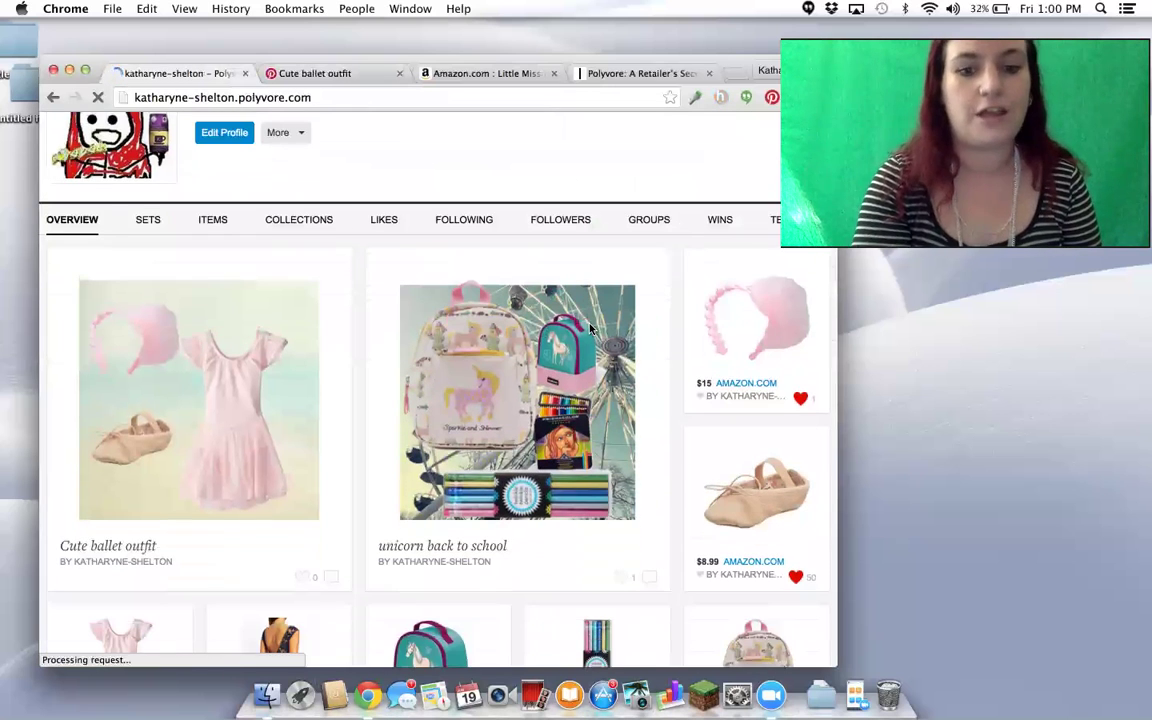
pyautogui.click(517, 407)
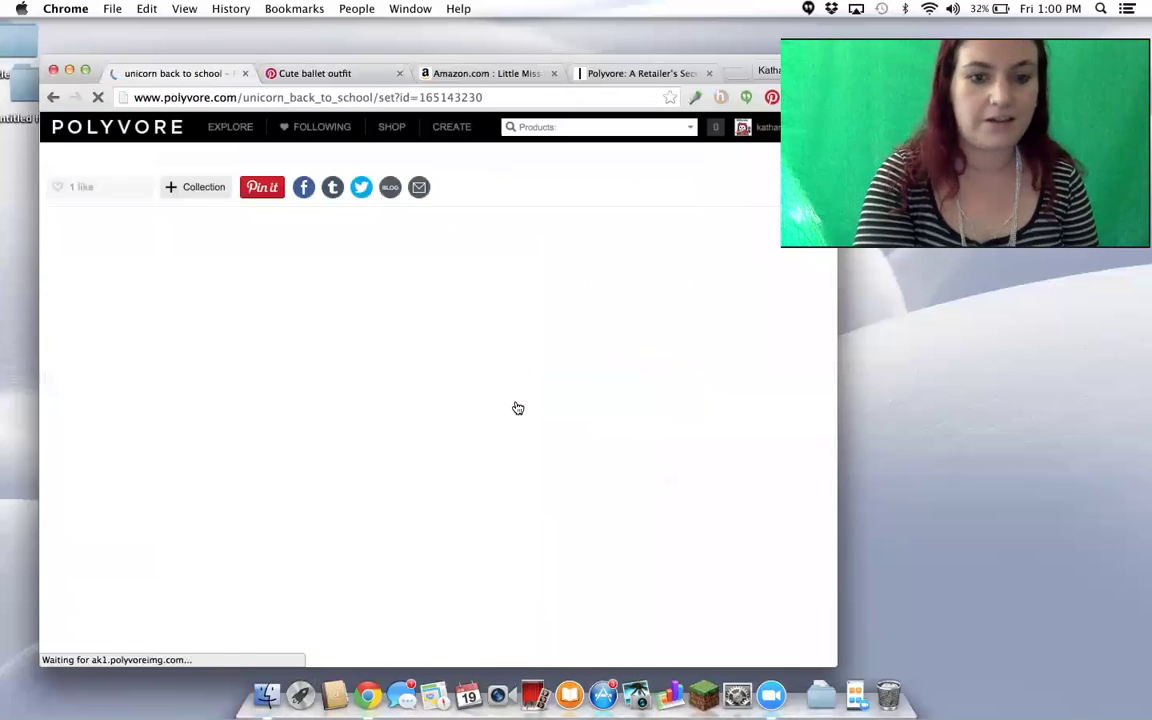
pyautogui.scroll(-3, 517, 407)
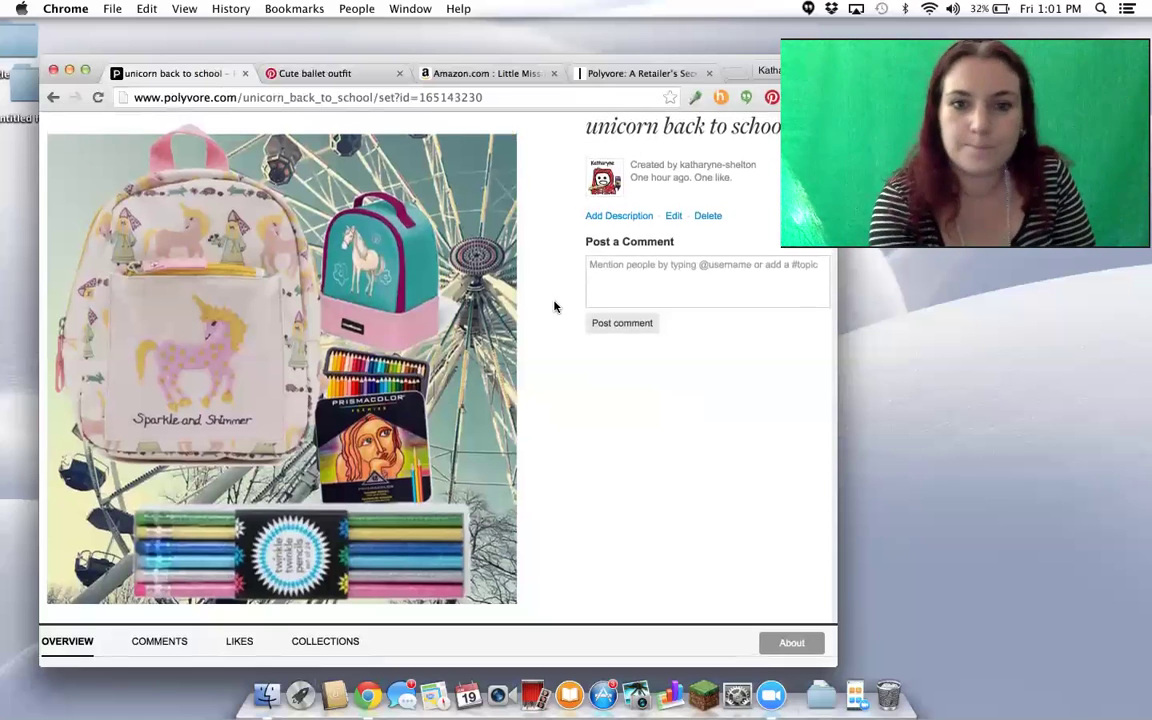
pyautogui.scroll(3, 560, 300)
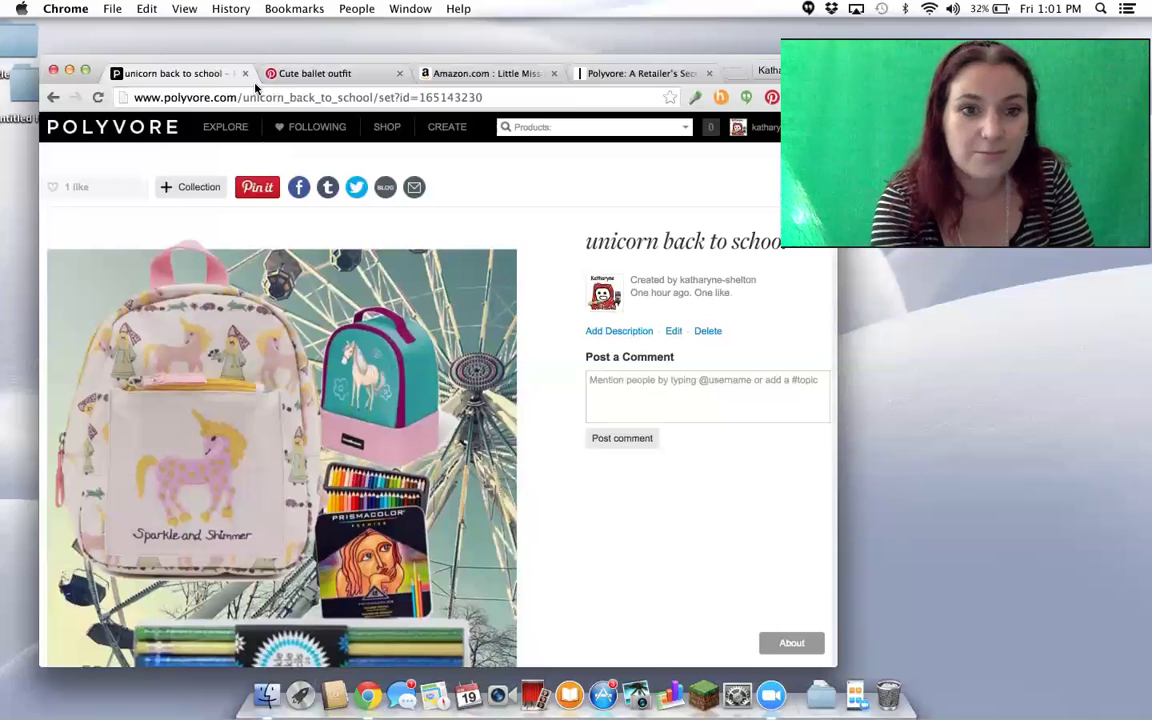
# Step: Check the home feed of followed people and look through the list of members being followed
pyautogui.click(150, 138)
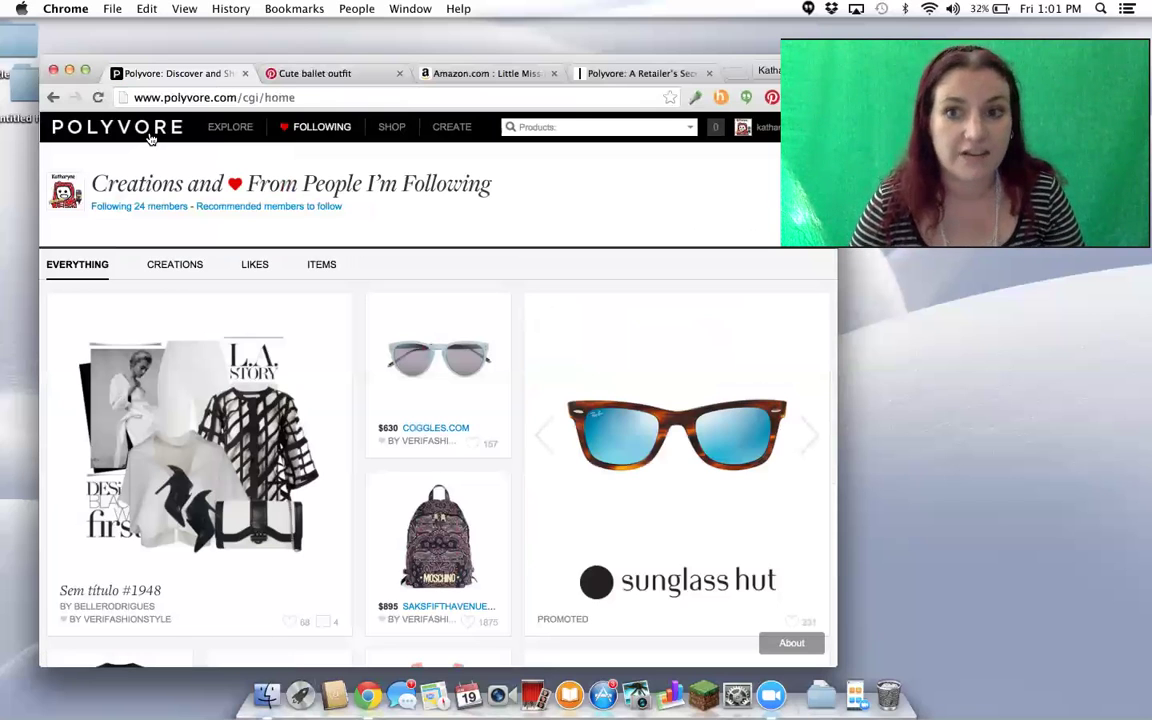
pyautogui.click(133, 205)
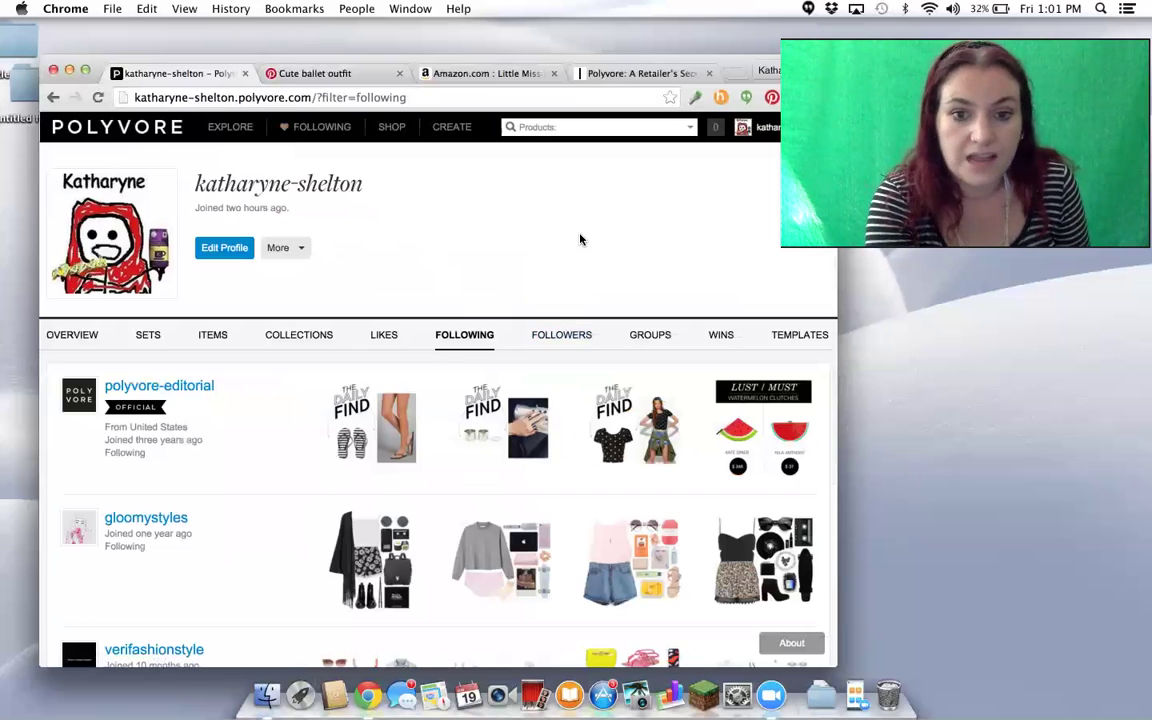
pyautogui.scroll(-3, 580, 240)
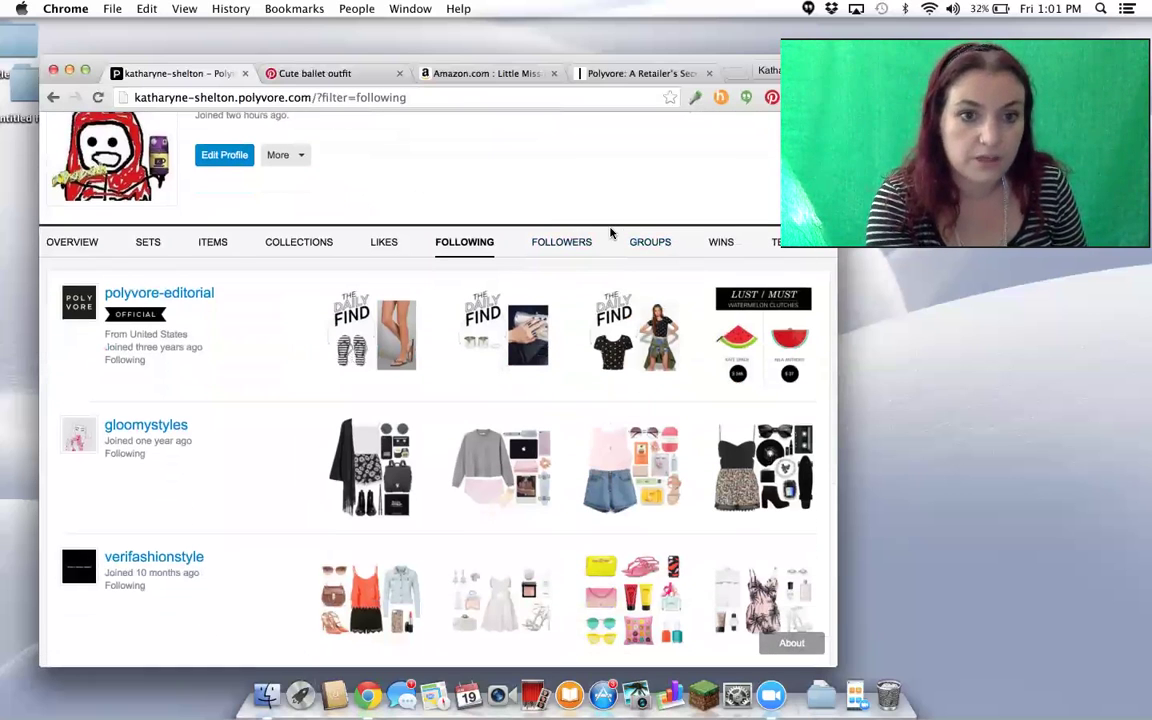
pyautogui.scroll(3, 607, 215)
pyautogui.click(595, 128)
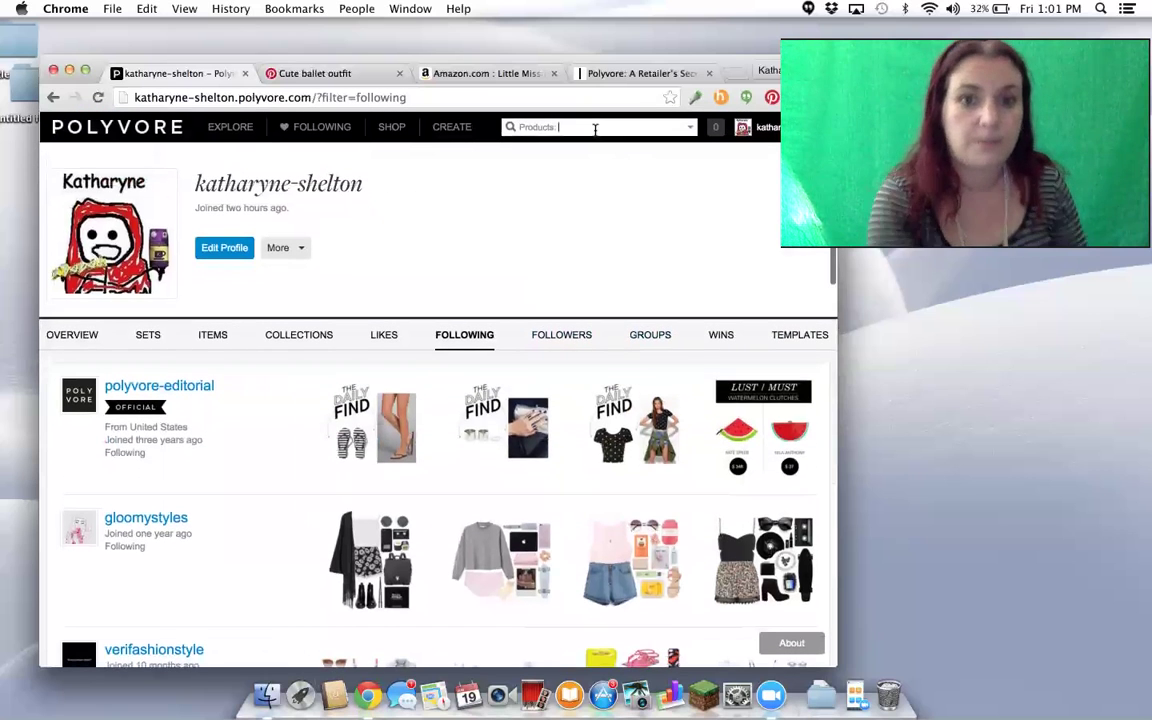
pyautogui.write('ballet')
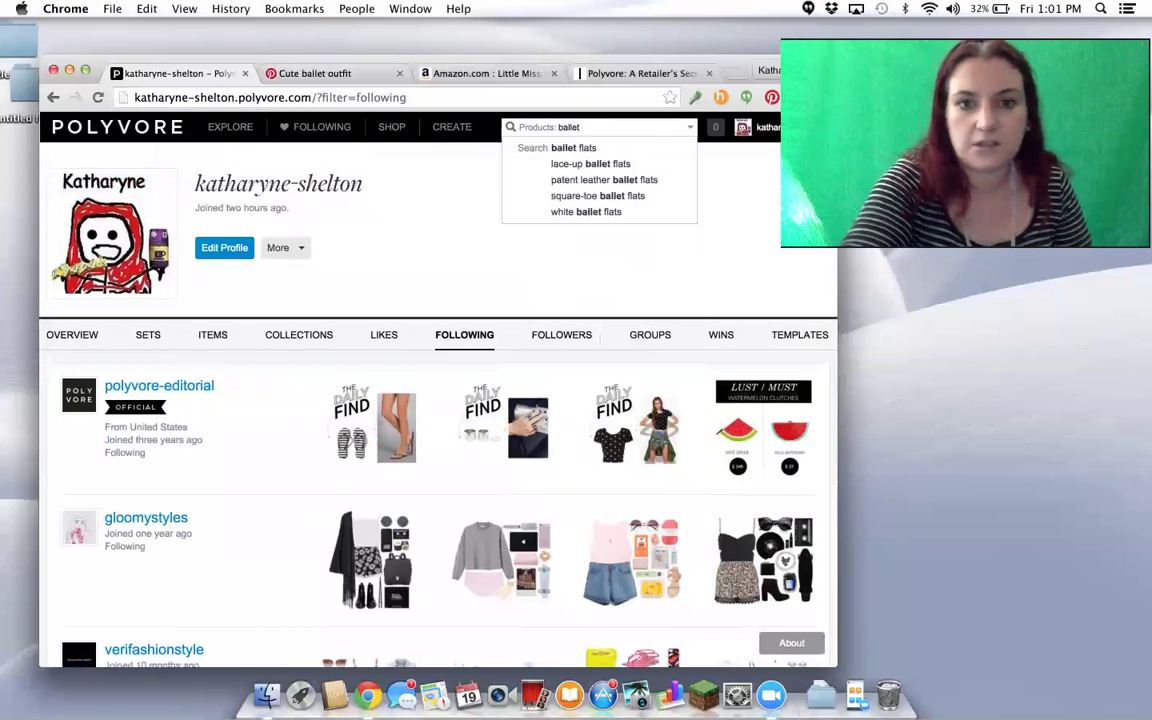
pyautogui.press('BackSpace')
pyautogui.press('BackSpace')
pyautogui.press('BackSpace')
pyautogui.press('BackSpace')
pyautogui.press('BackSpace')
pyautogui.press('BackSpace')
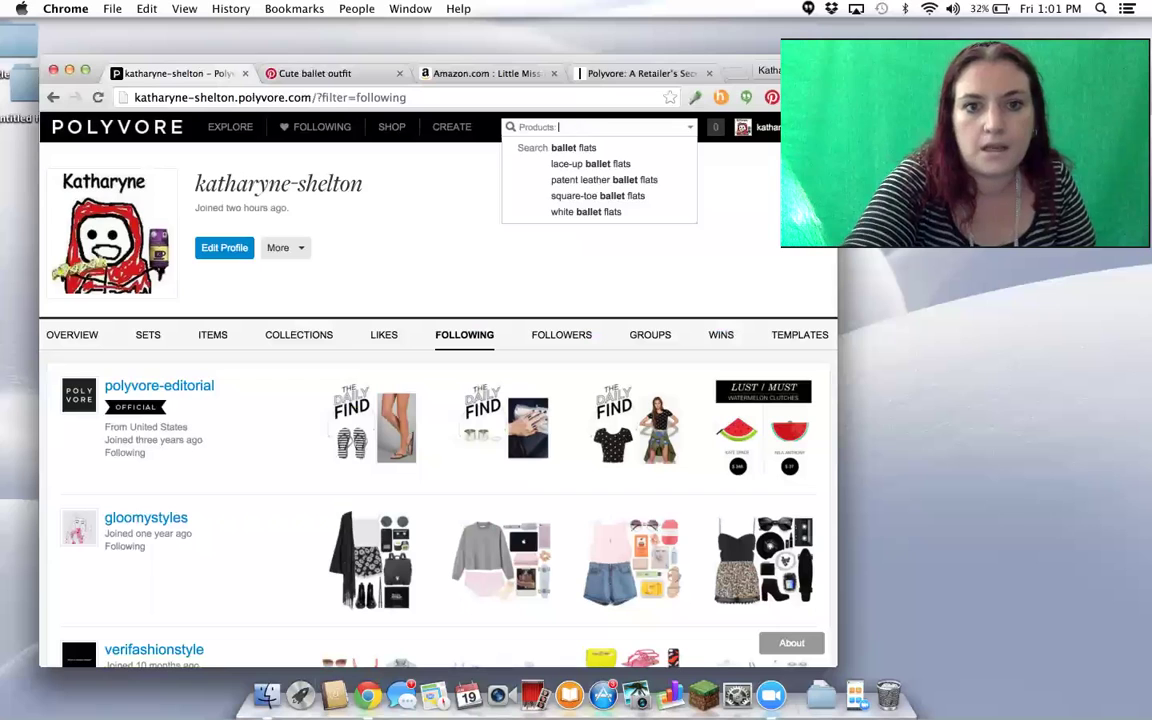
# Step: Search the products for "dance" and look through the results
pyautogui.write('dance')
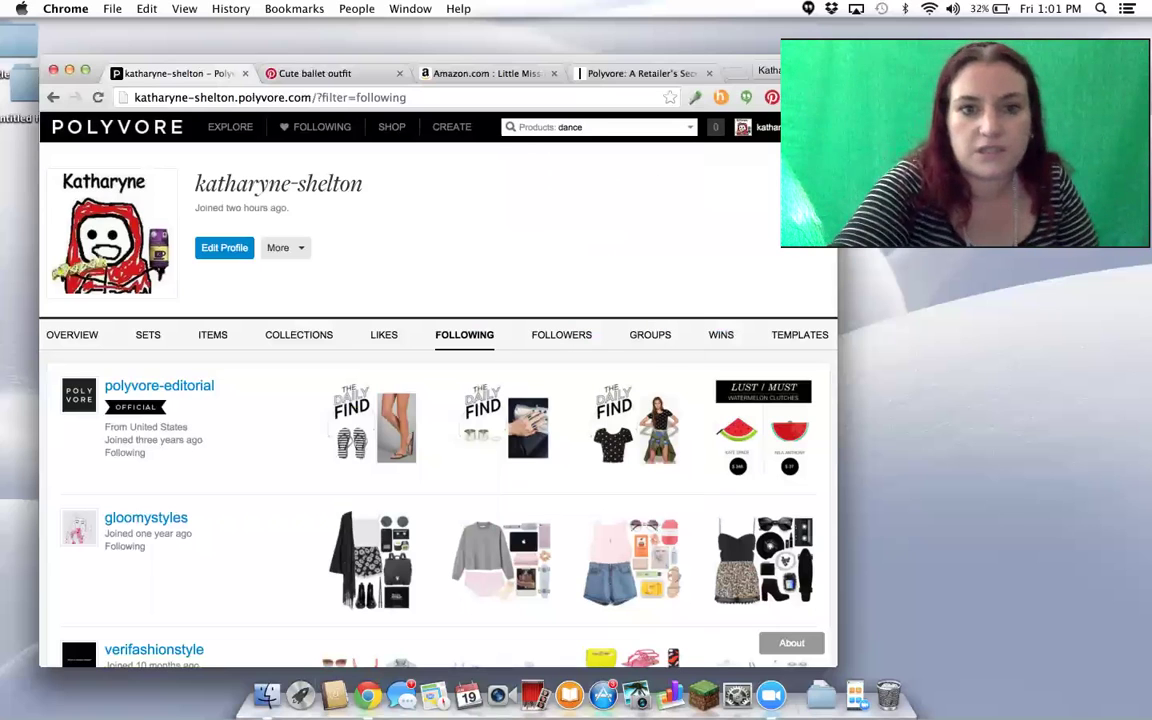
pyautogui.press('Return')
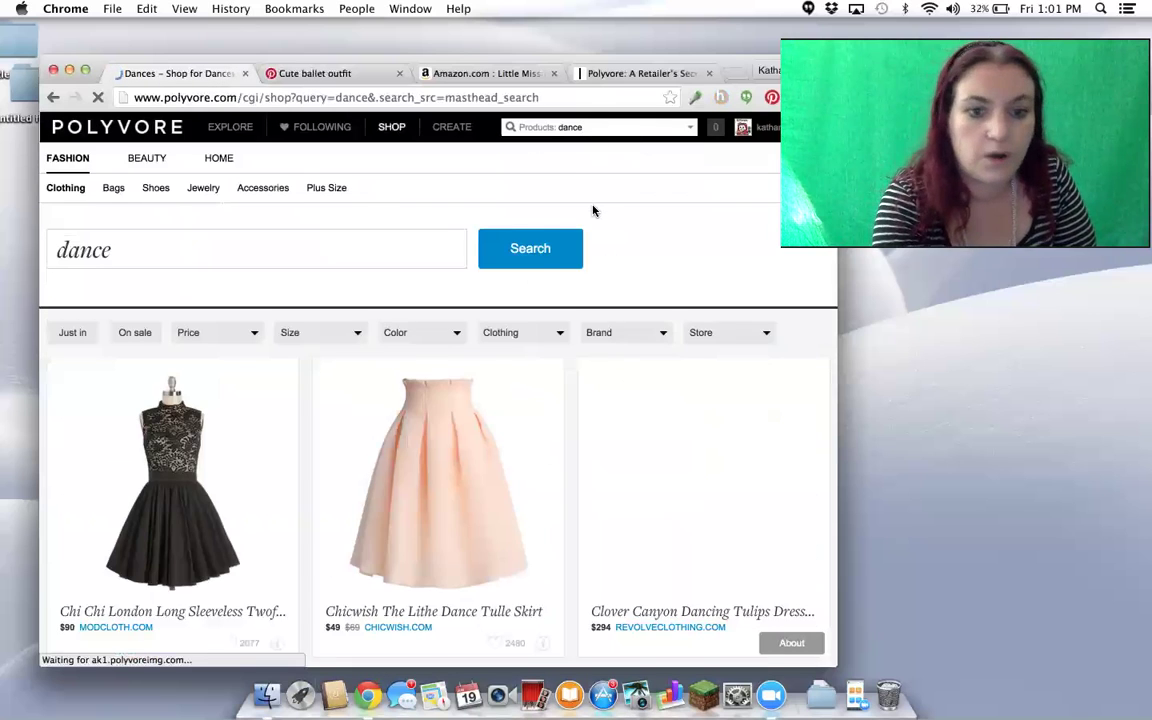
pyautogui.scroll(-3, 592, 210)
pyautogui.scroll(-2, 592, 210)
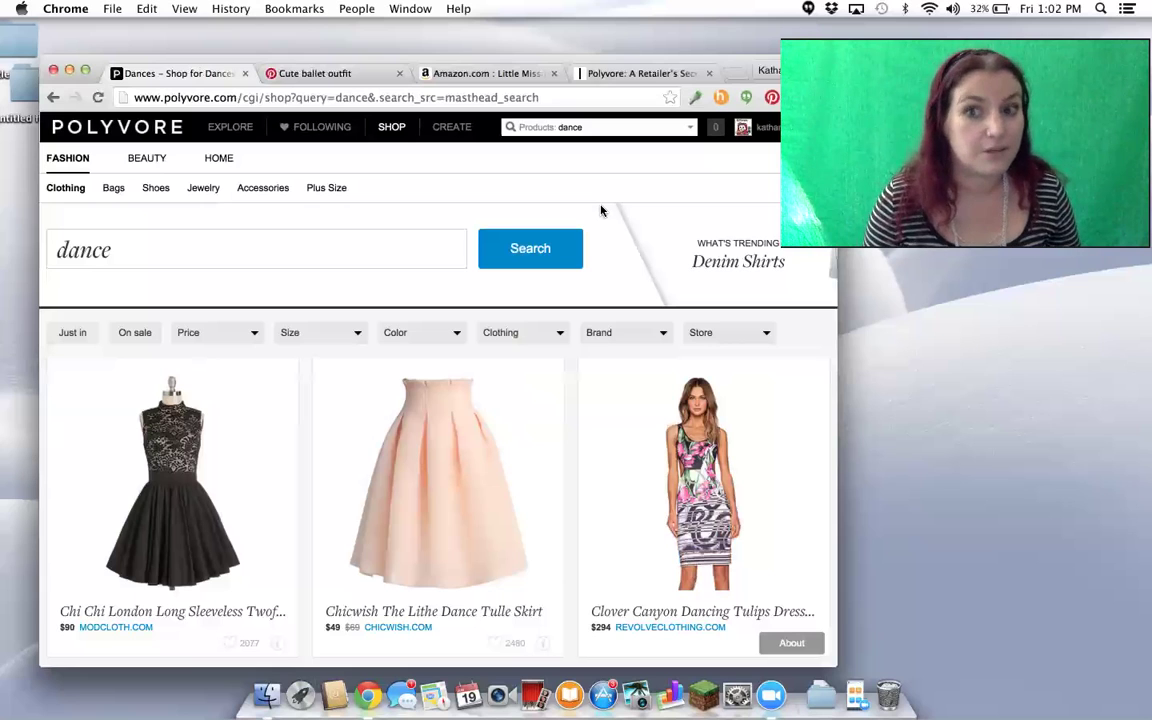
# Step: Revisit the feed of followed people, and examine the trending styles and outfit ideas on the Explore page
pyautogui.click(322, 127)
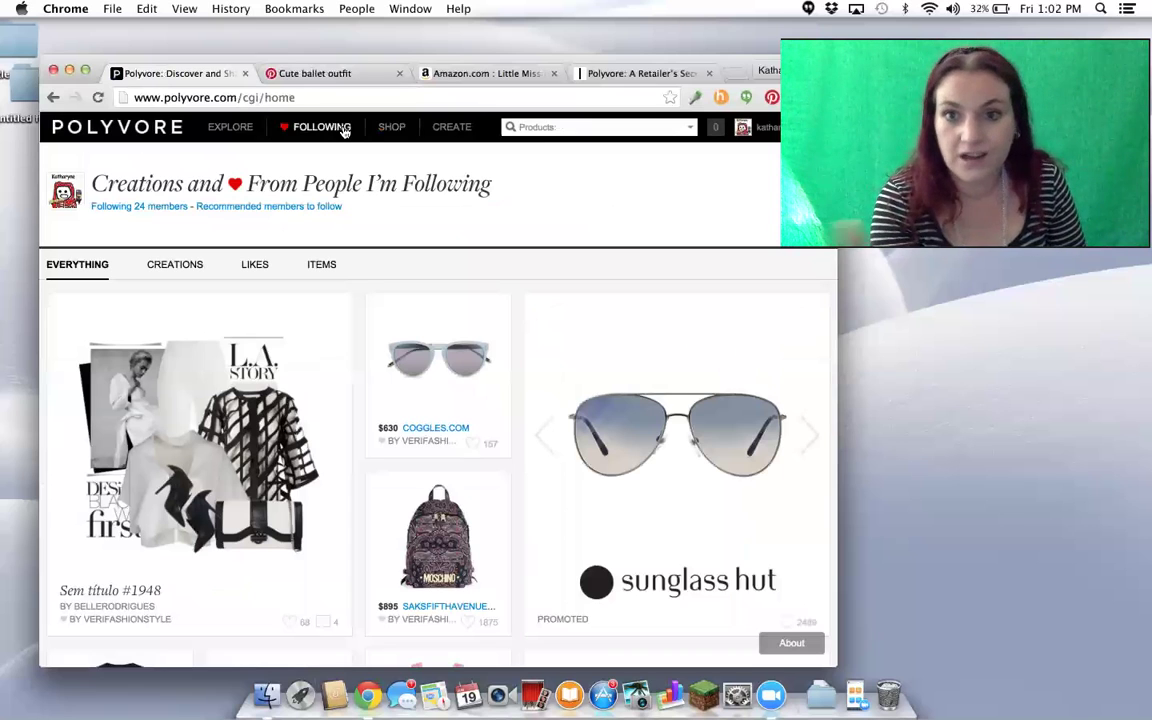
pyautogui.moveTo(235, 128)
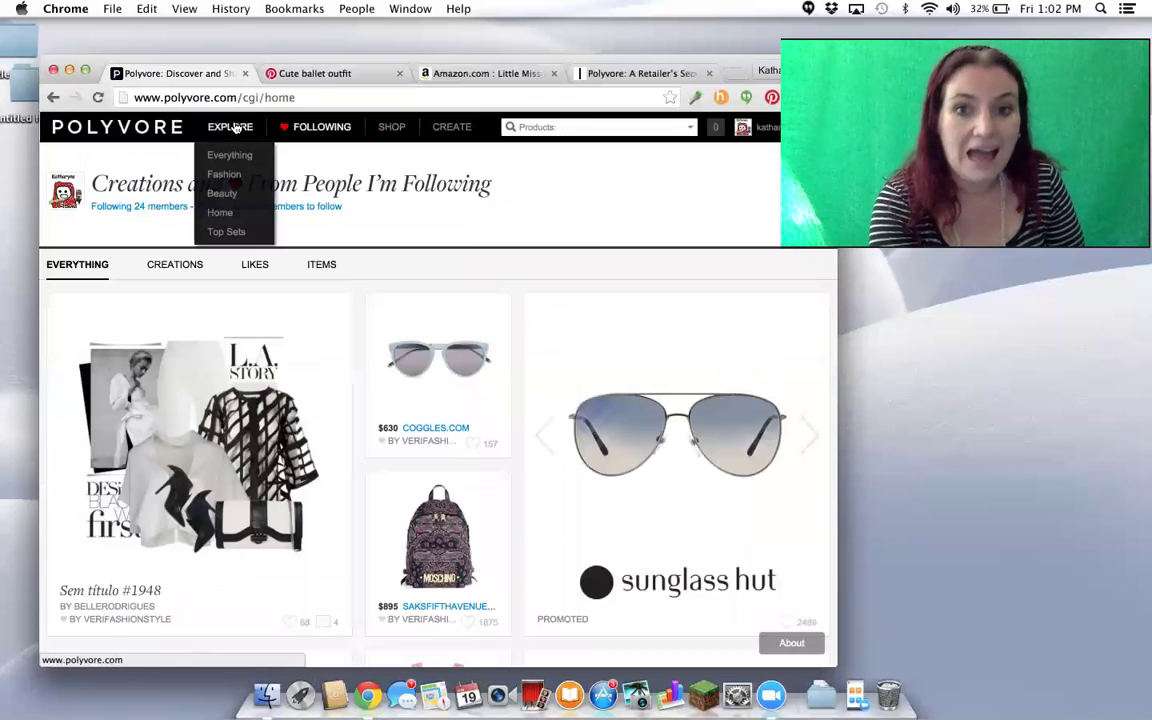
pyautogui.moveTo(395, 127)
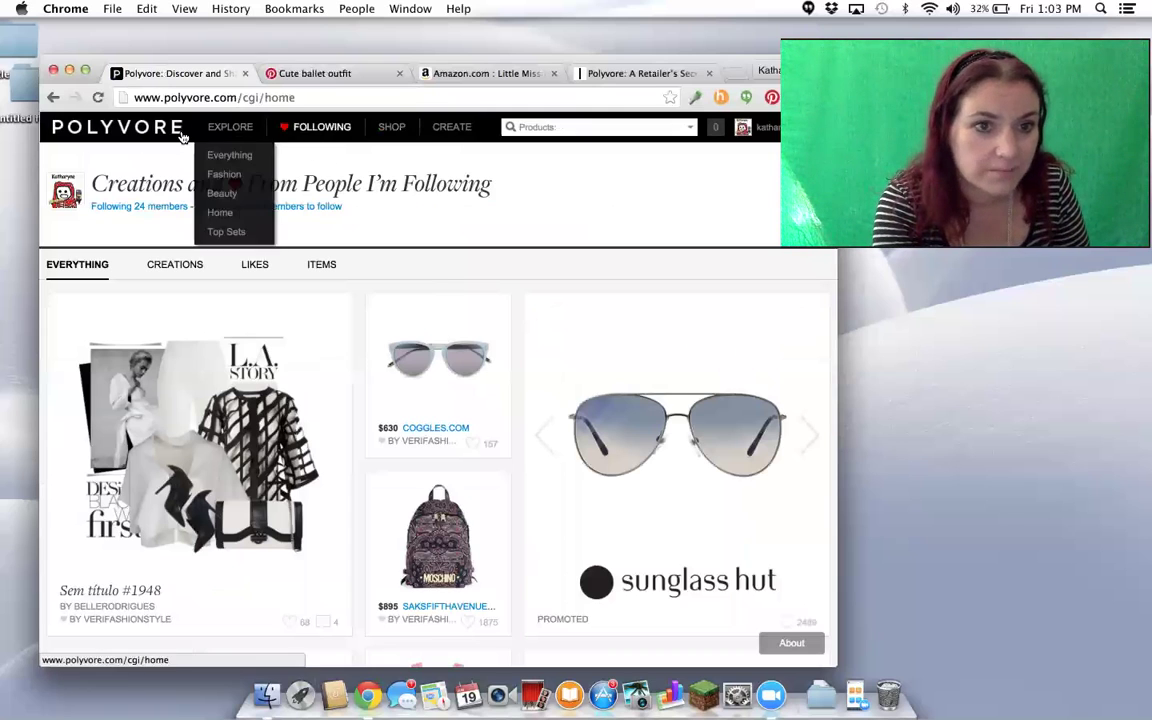
pyautogui.click(222, 133)
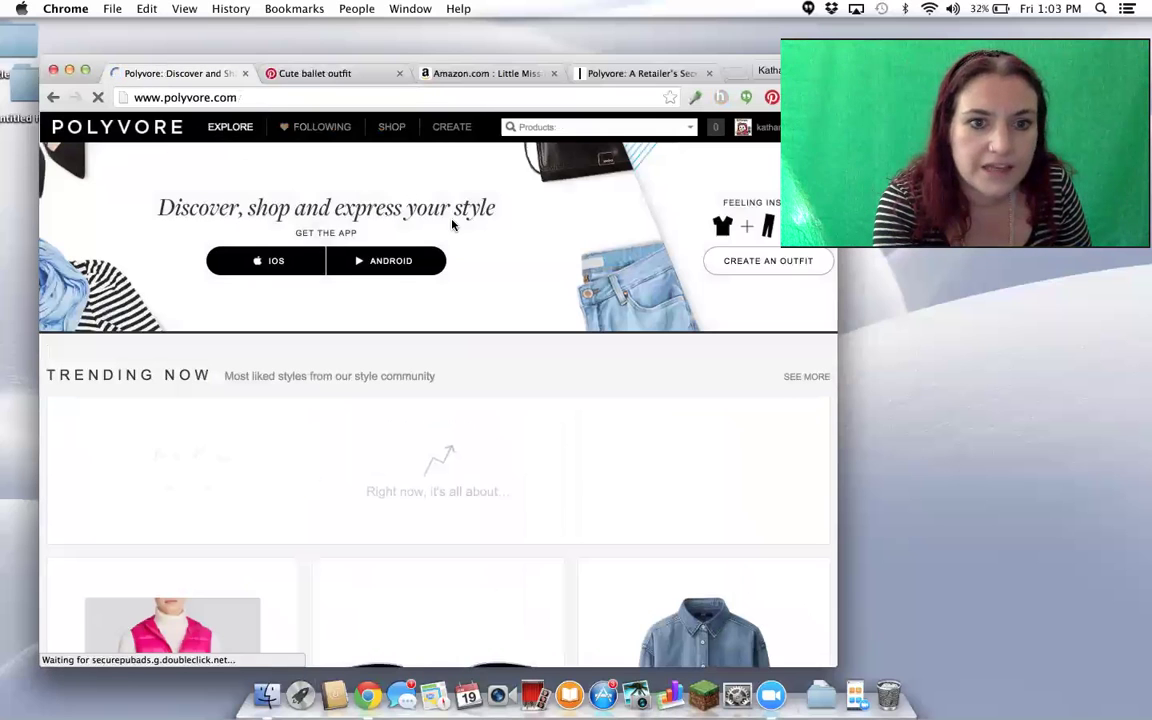
pyautogui.scroll(-1, 451, 220)
pyautogui.scroll(-10, 451, 220)
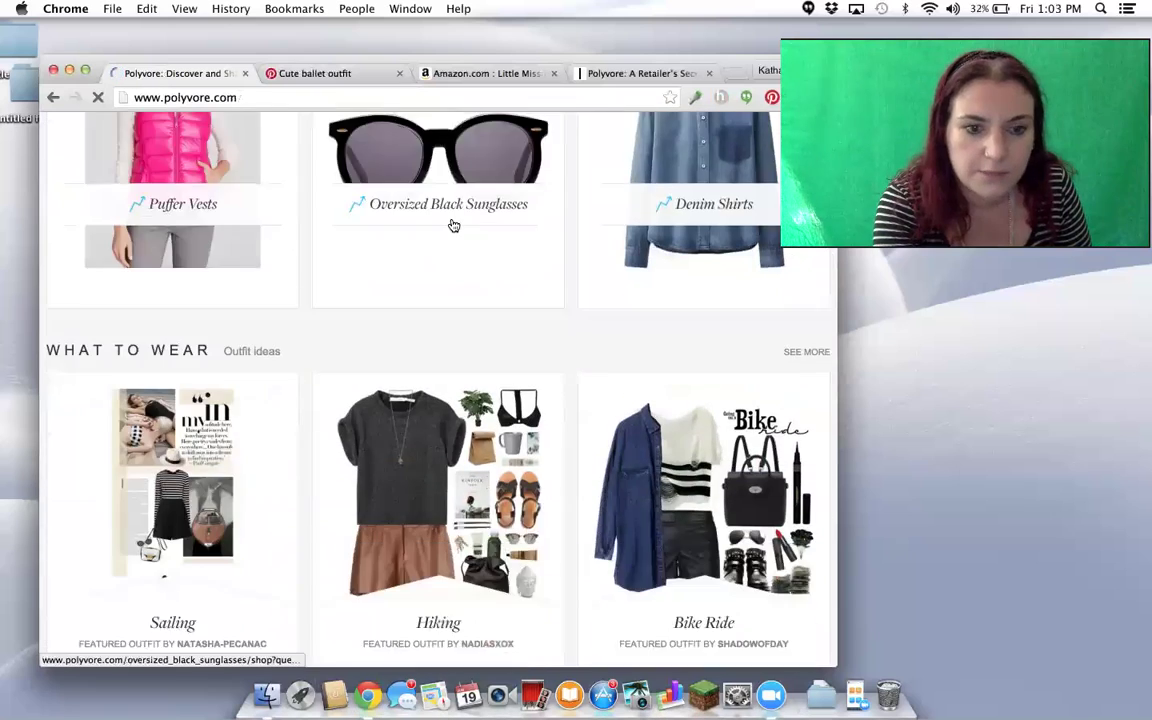
pyautogui.scroll(-5, 454, 225)
pyautogui.scroll(12, 454, 225)
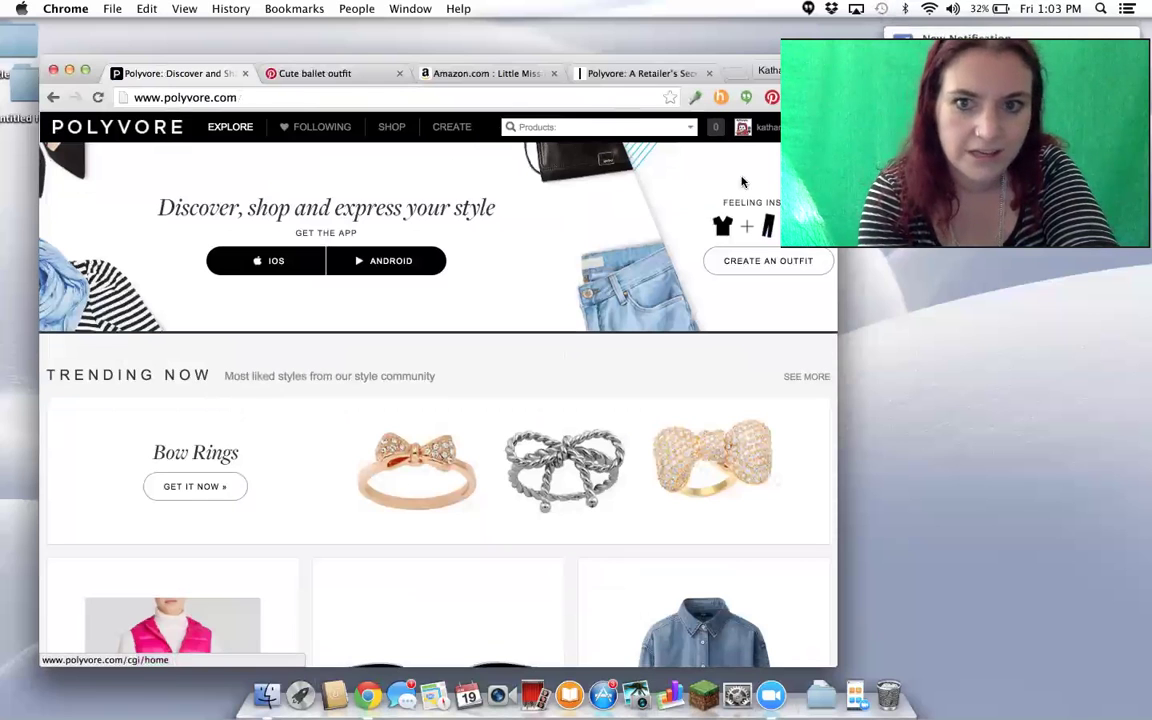
# Step: Shift the browser window clear of the webcam overlay and show the groups section of the account's own profile
pyautogui.moveTo(837, 290)
pyautogui.mouseDown()
pyautogui.moveTo(900, 293)
pyautogui.moveTo(857, 283)
pyautogui.mouseUp()
pyautogui.moveTo(761, 68); pyautogui.dragTo(734, 62)
pyautogui.click(750, 120)
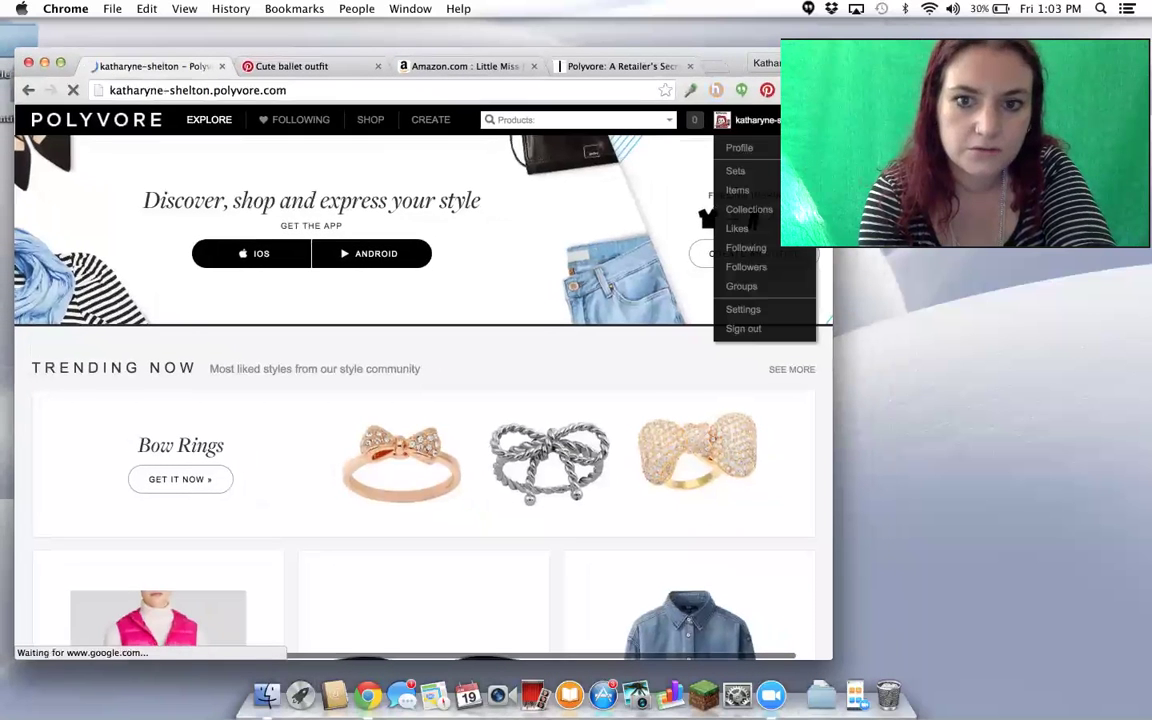
pyautogui.moveTo(748, 120)
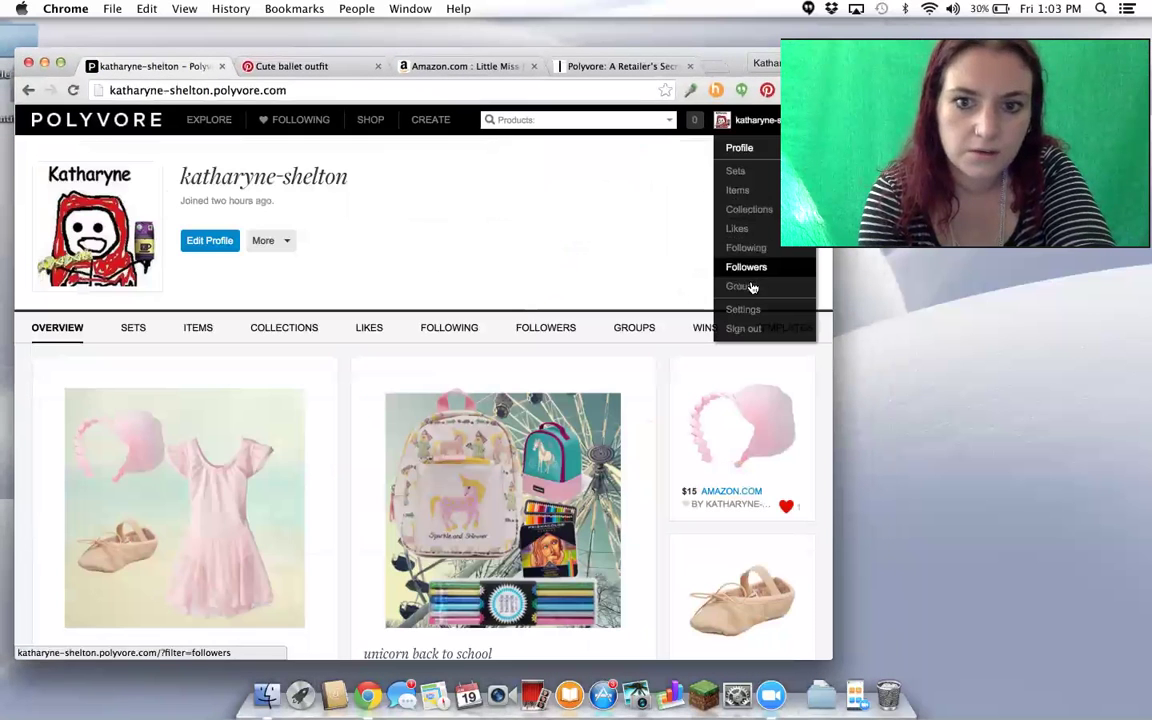
pyautogui.click(745, 287)
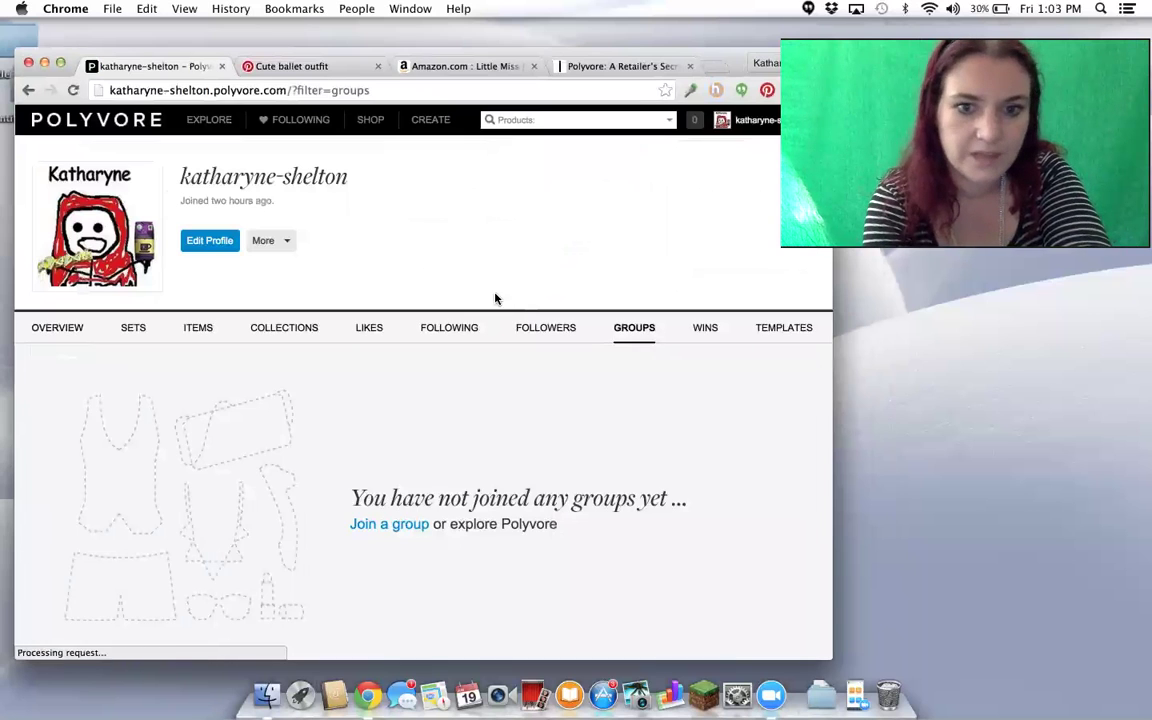
# Step: Look for a group to join by browsing the directory of Polyvore groups and their descriptions
pyautogui.click(401, 527)
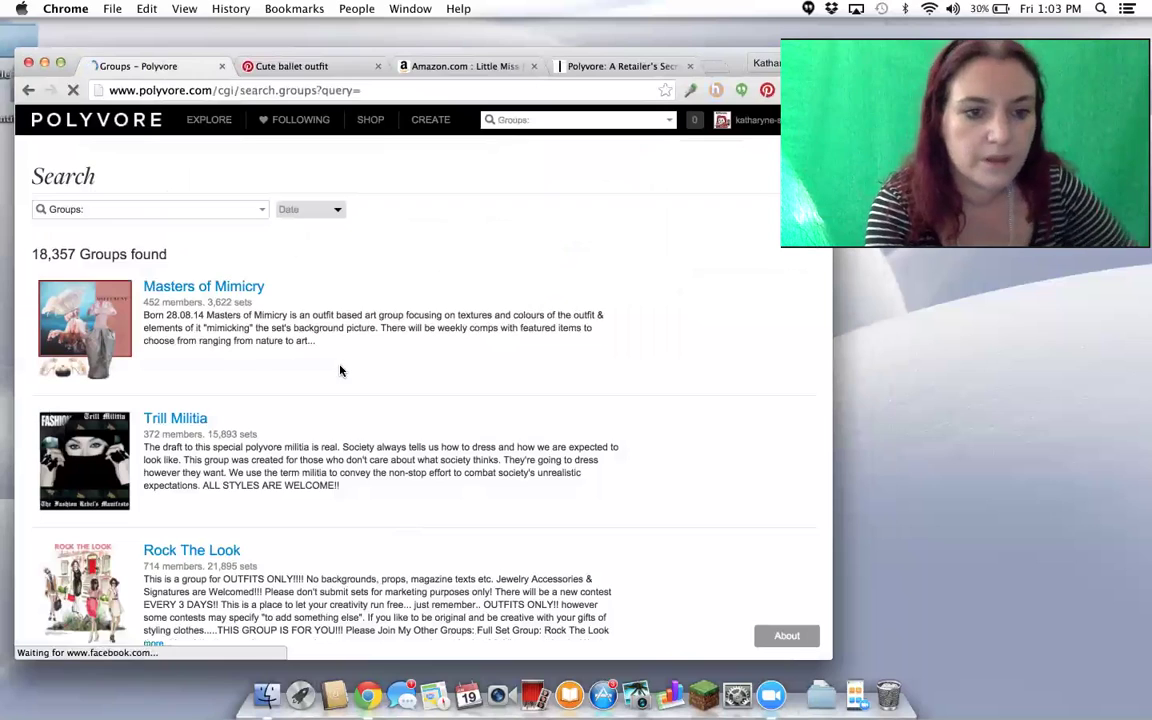
pyautogui.scroll(-5, 340, 371)
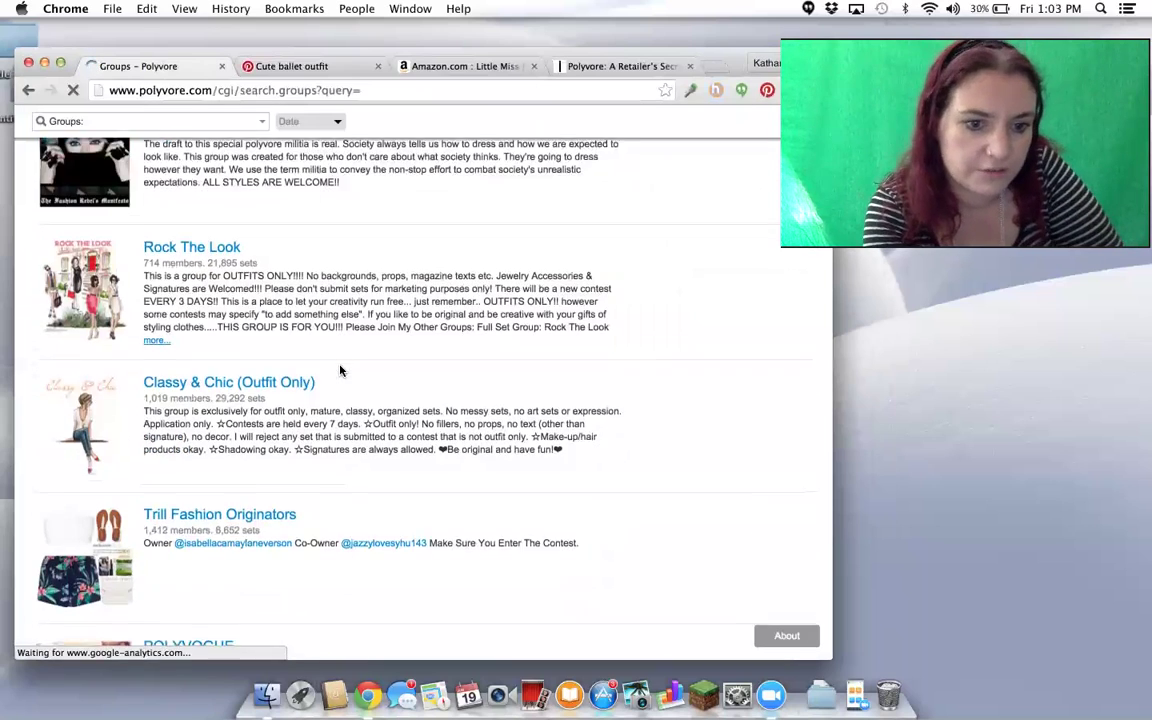
pyautogui.scroll(-6, 340, 371)
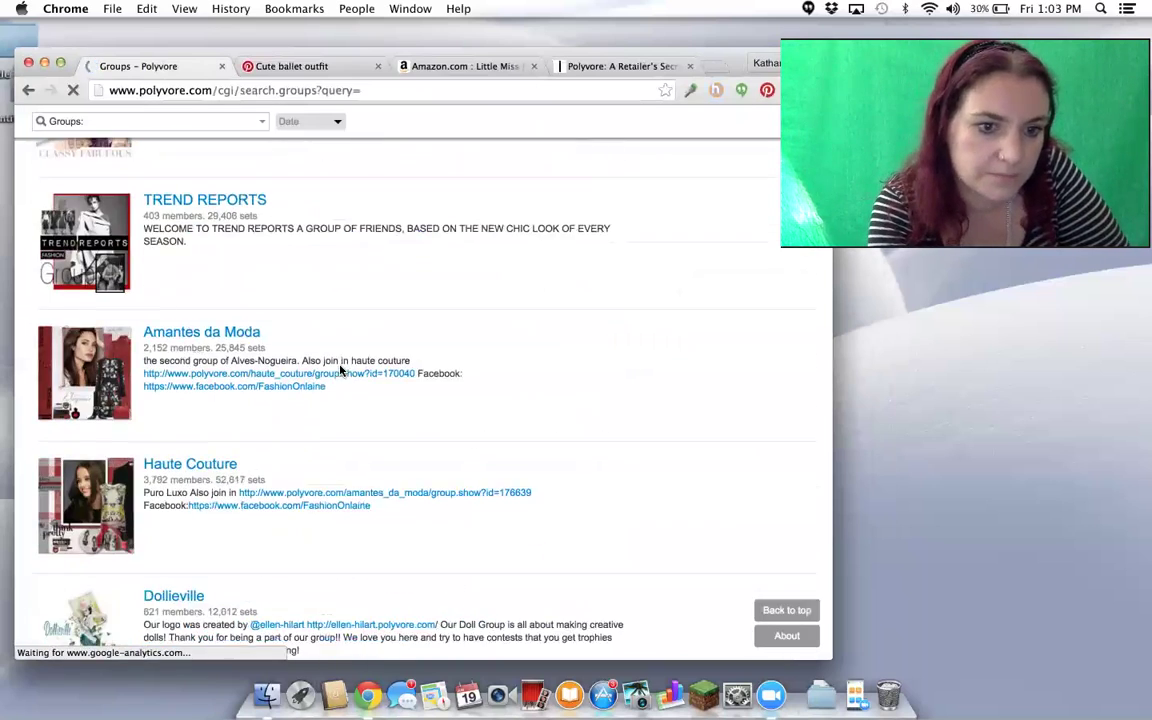
pyautogui.scroll(-4, 341, 372)
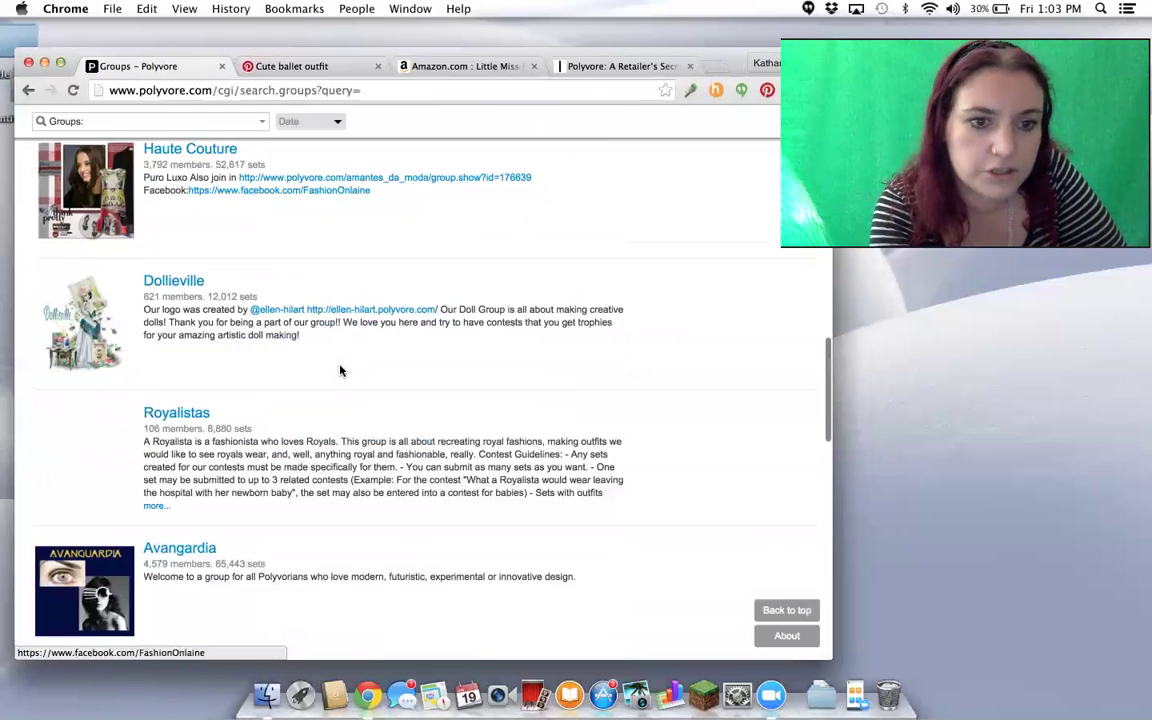
pyautogui.scroll(-2, 340, 371)
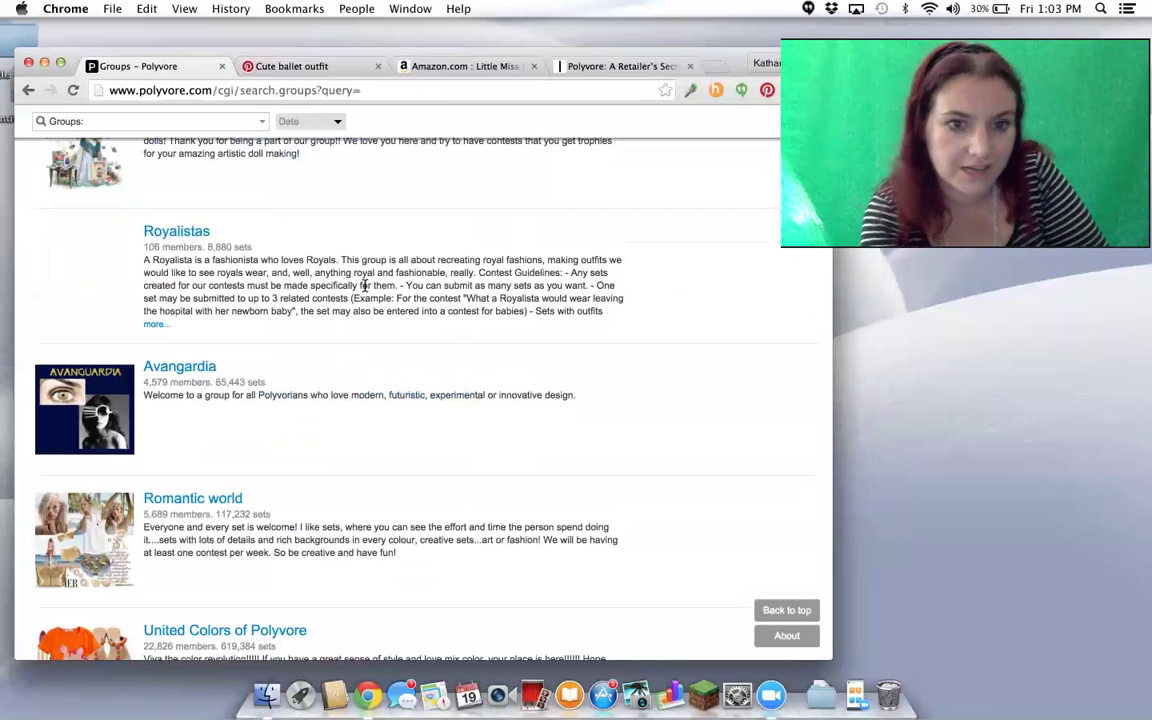
# Step: Find the Asian inspired and melody group in the groups directory, open it and look through its popular sets
pyautogui.scroll(-3, 364, 290)
pyautogui.scroll(-6, 364, 290)
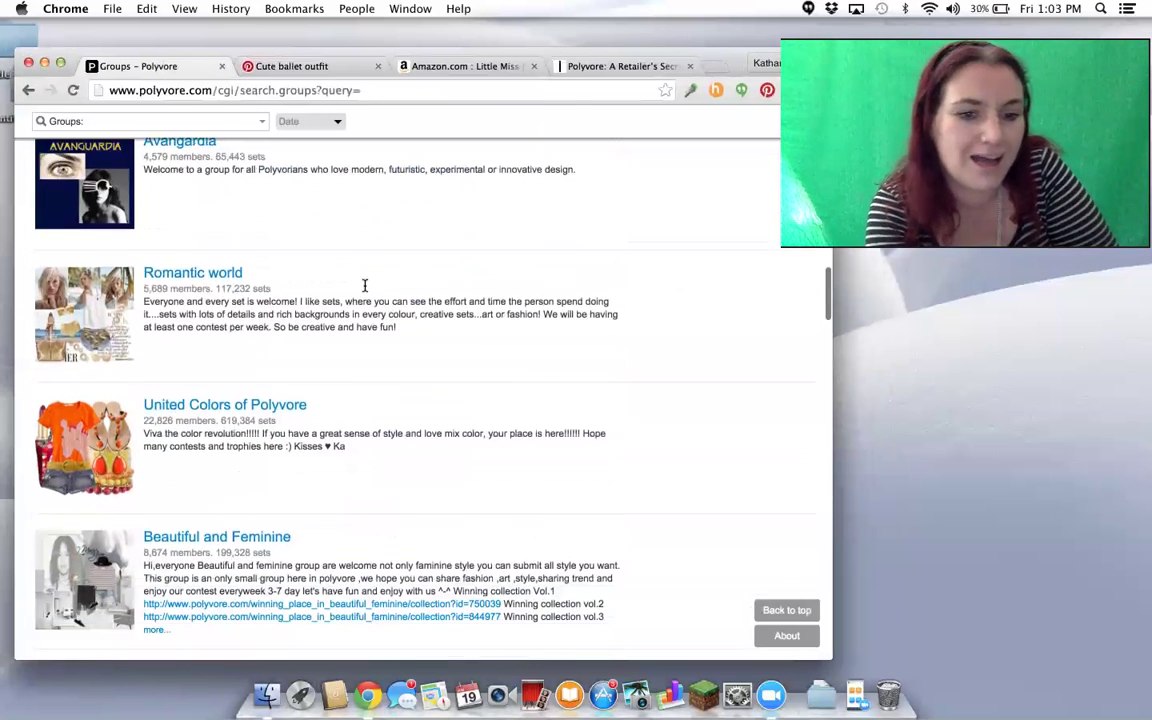
pyautogui.scroll(-3, 364, 286)
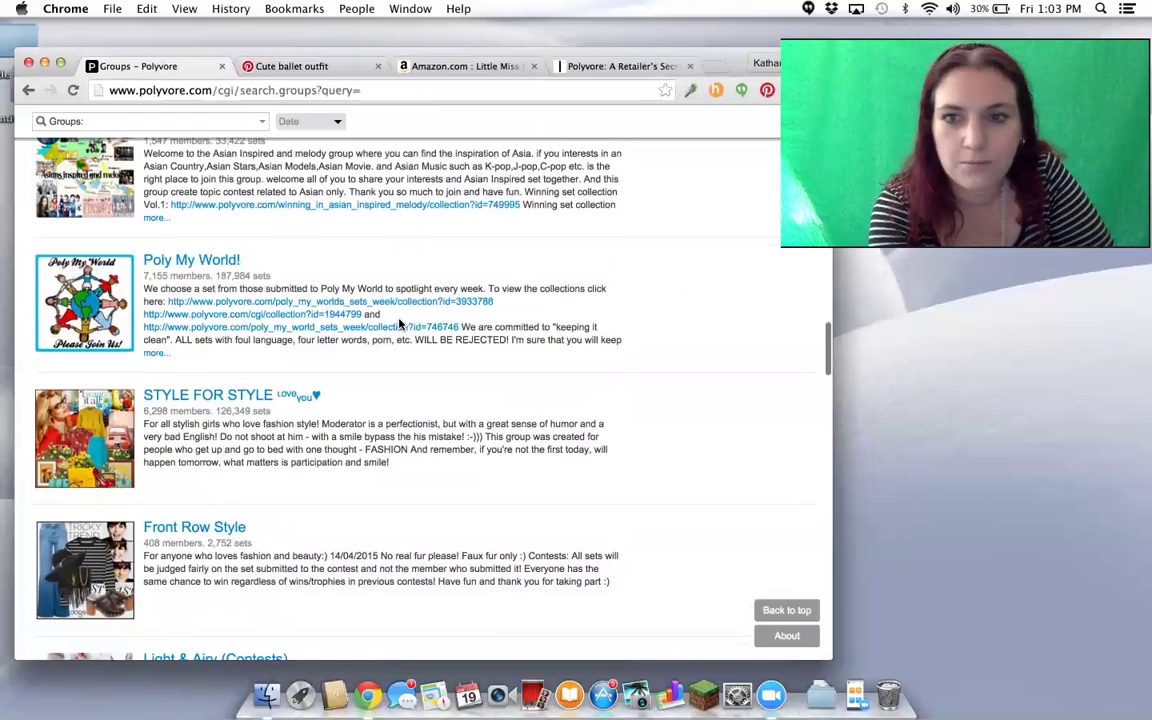
pyautogui.scroll(1, 399, 323)
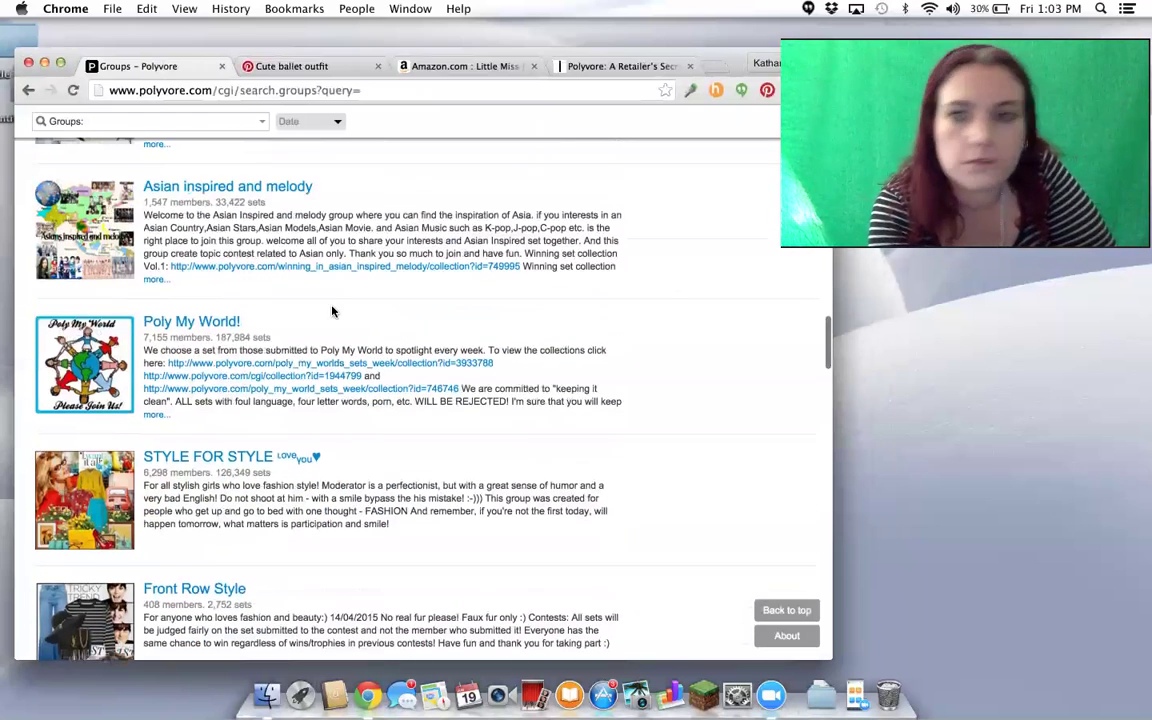
pyautogui.click(235, 186)
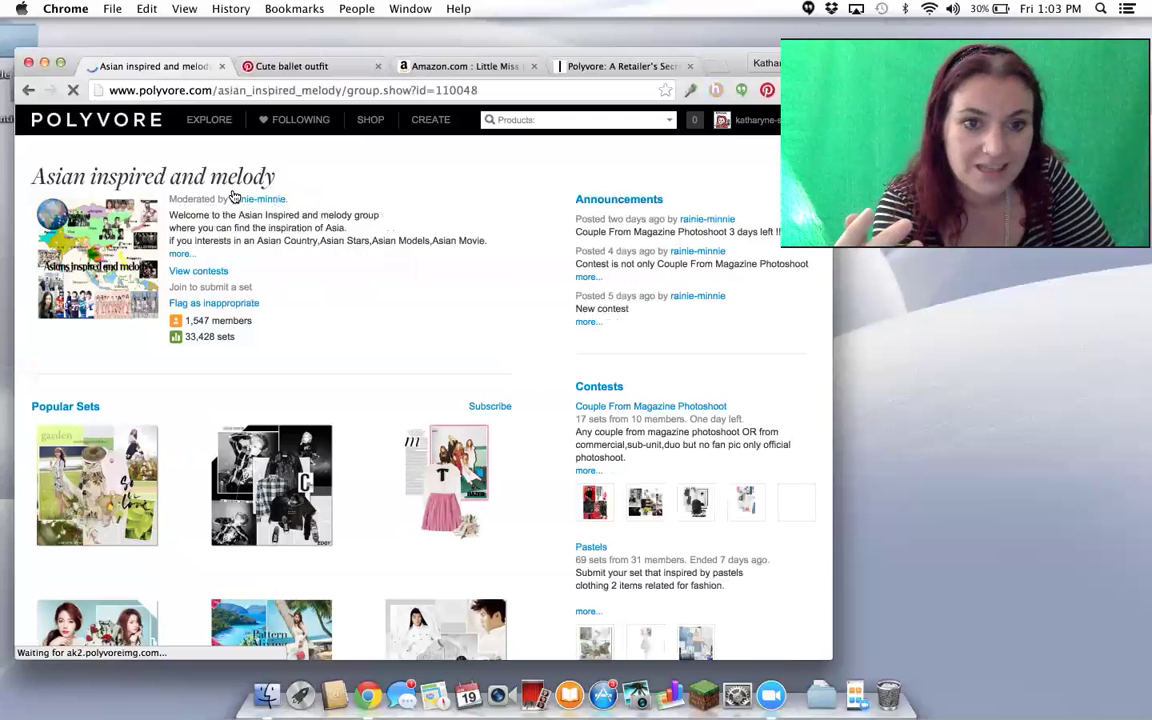
pyautogui.scroll(-1, 373, 280)
pyautogui.scroll(-5, 373, 280)
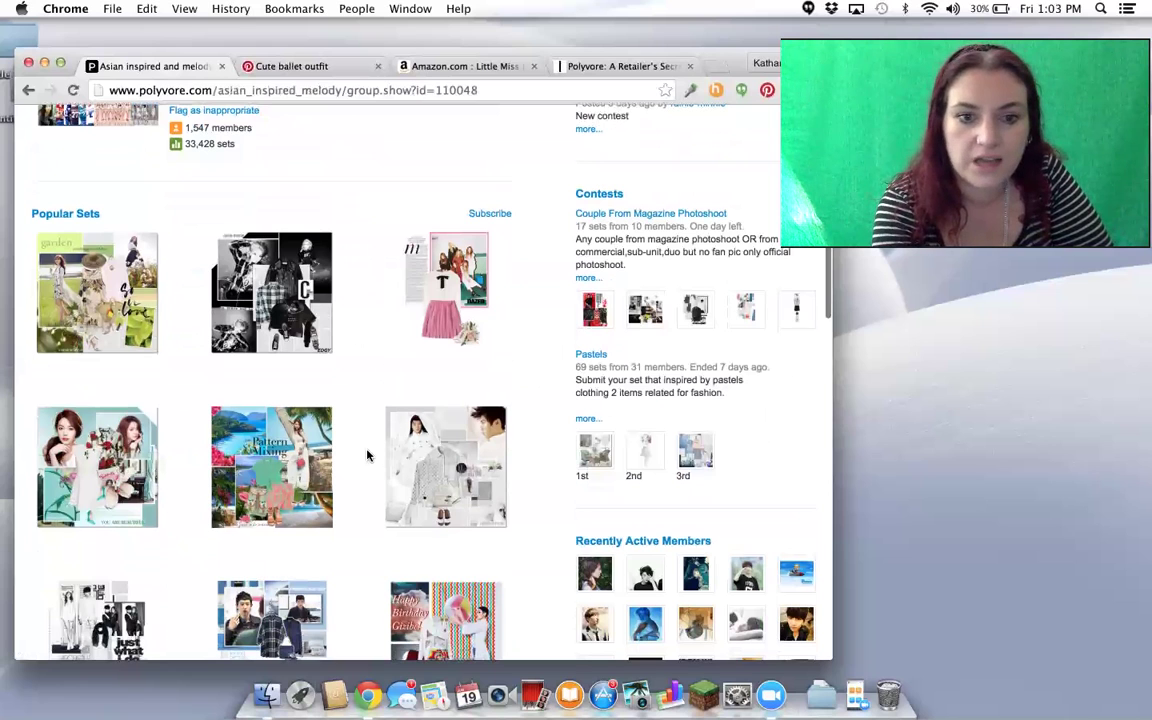
pyautogui.scroll(-2, 367, 465)
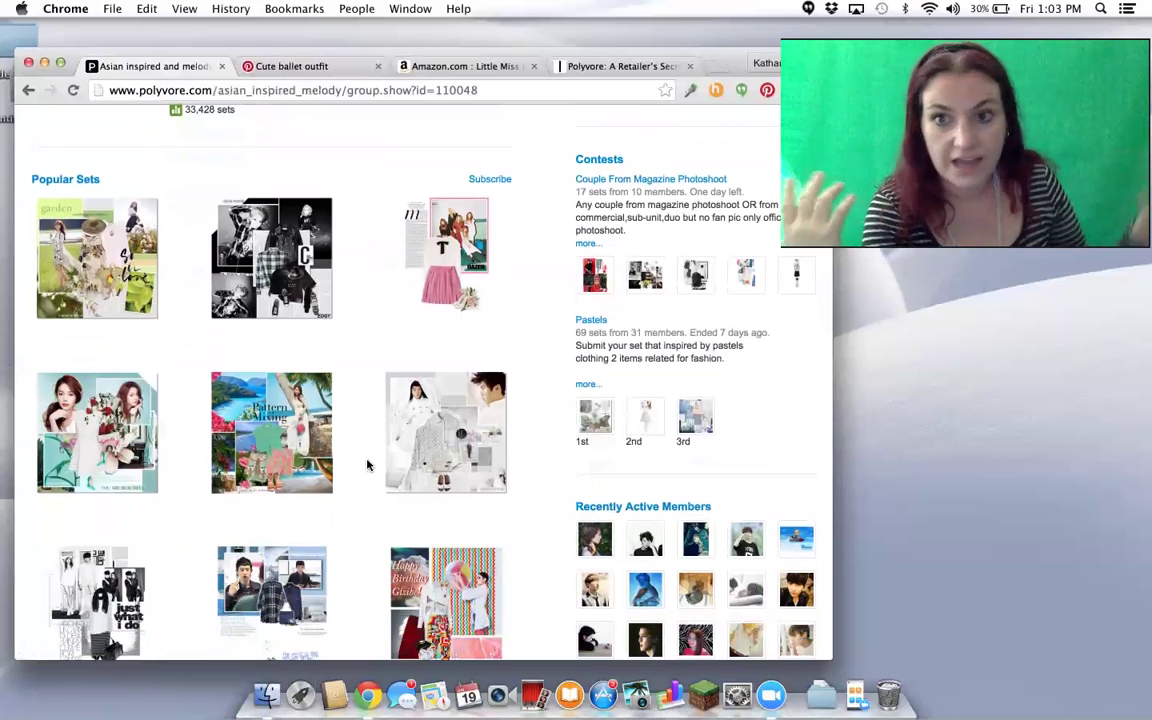
# Step: View the group's popular set with the mint green outfit, "Living Beautifully", and return to the group's overview
pyautogui.click(120, 400)
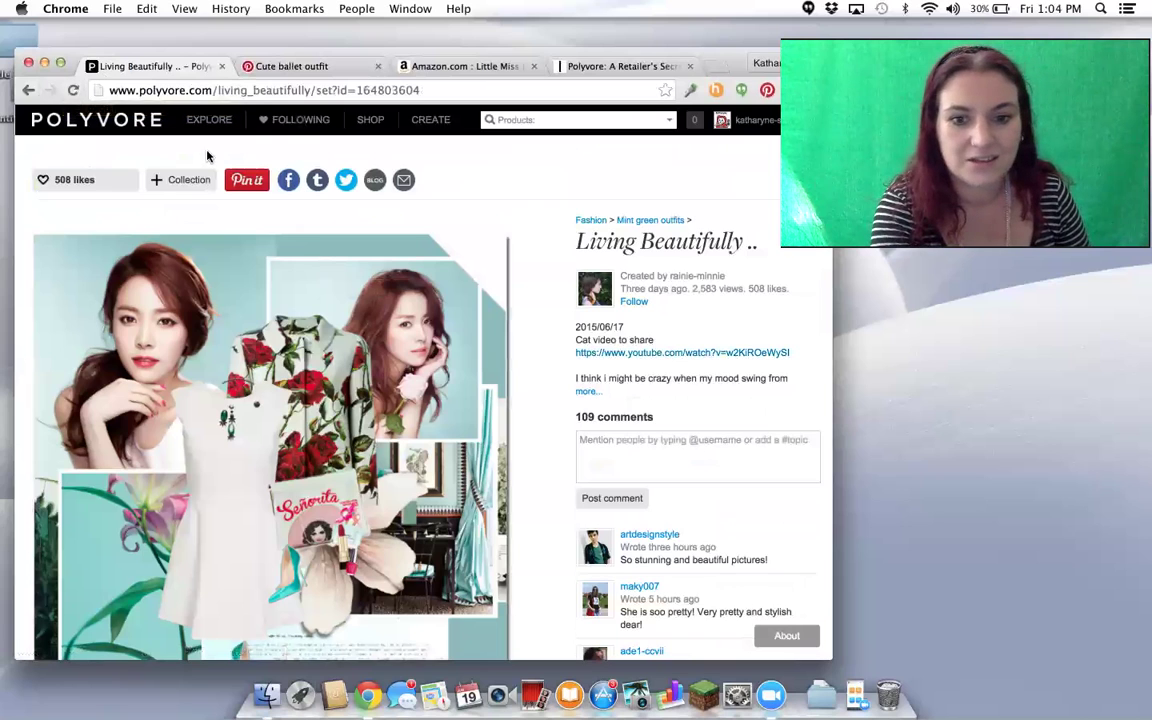
pyautogui.scroll(-1, 322, 222)
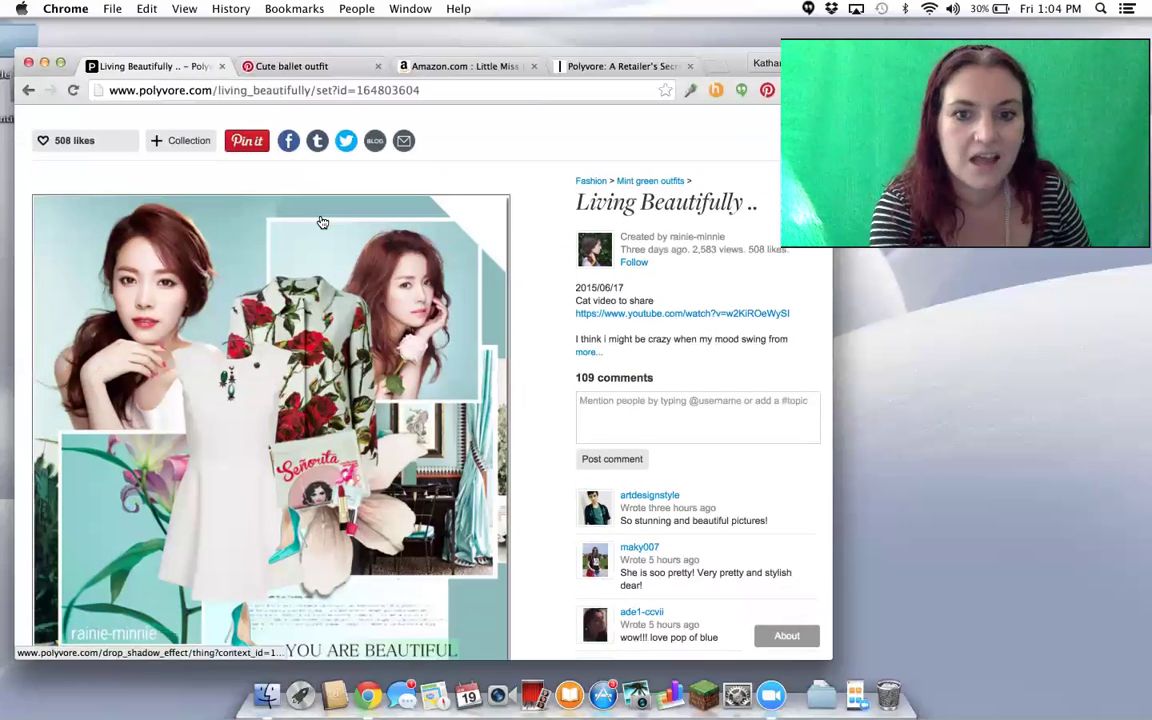
pyautogui.click(28, 91)
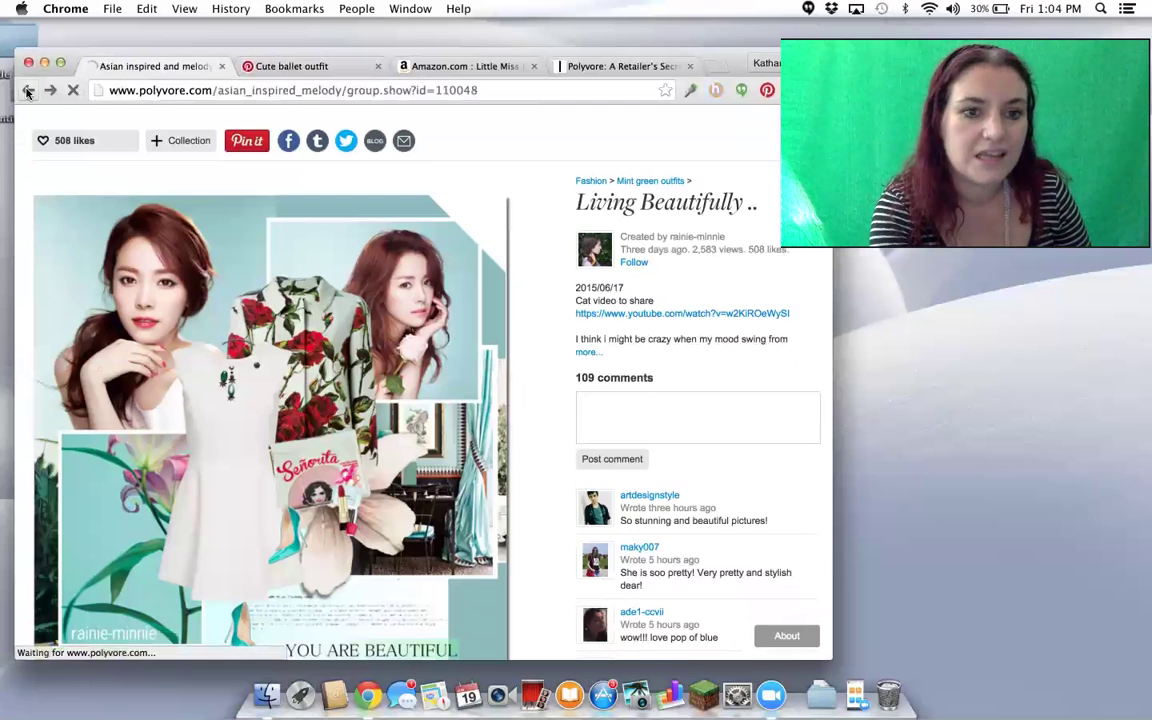
pyautogui.scroll(5, 254, 218)
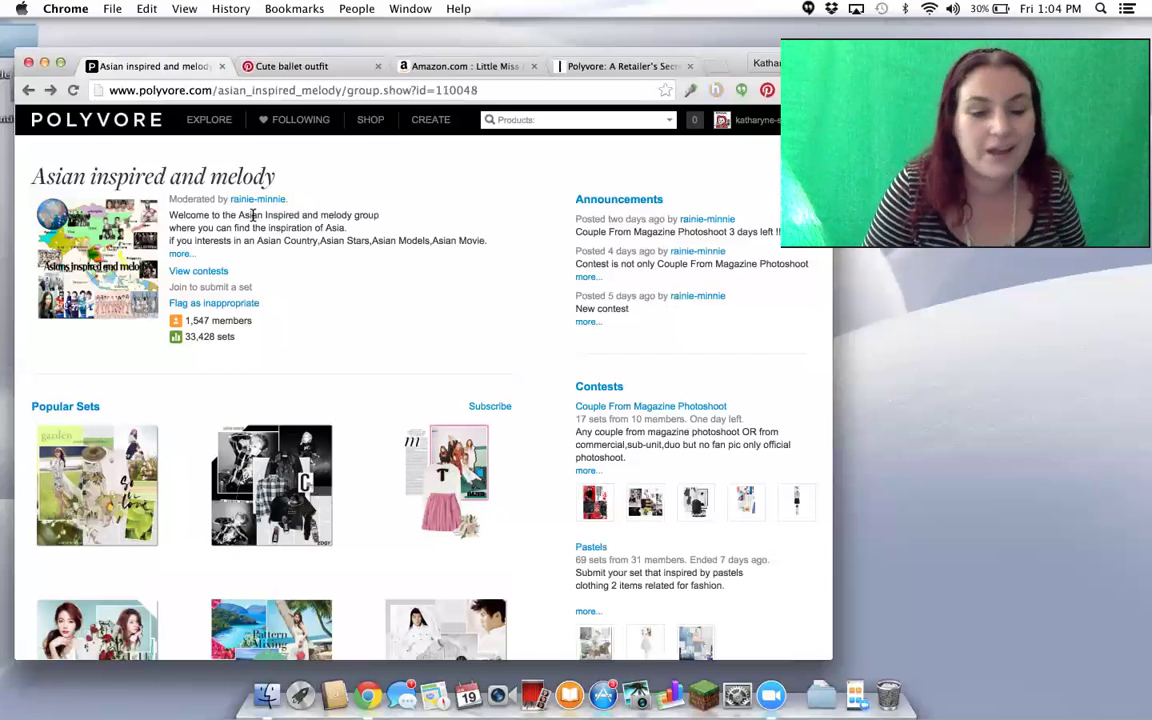
# Step: Show the group's contests and inspect the first-place set of the Pastels contest, including its pillow and rattan side table products
pyautogui.click(188, 269)
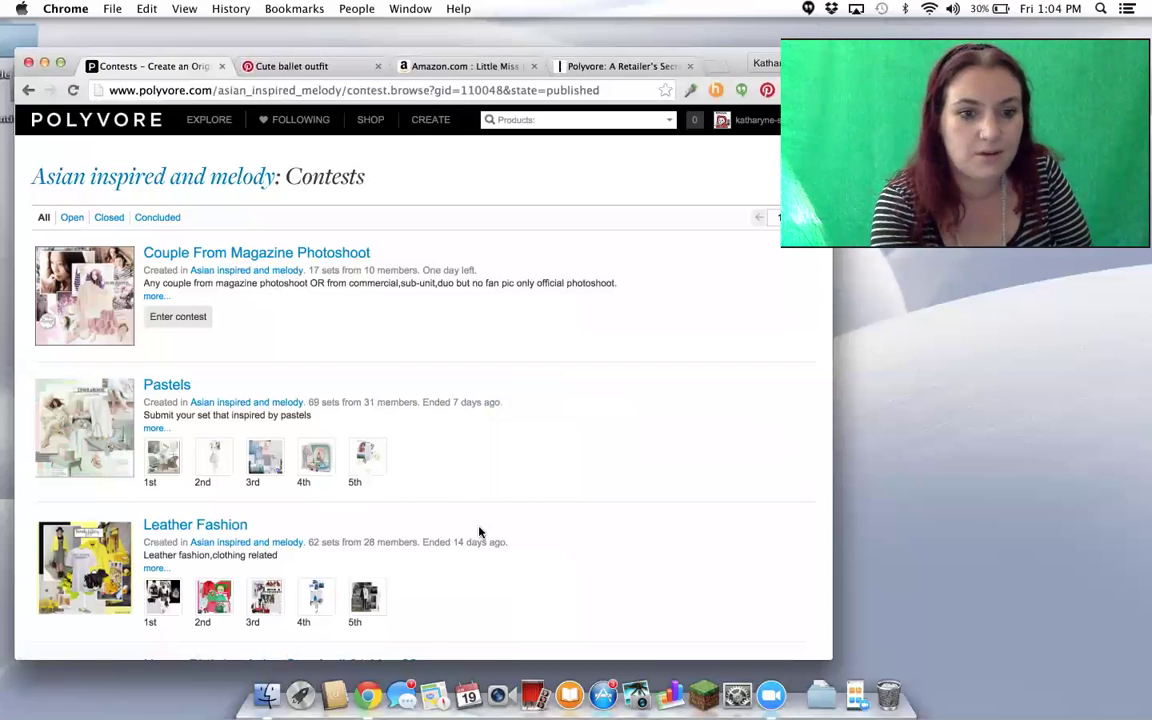
pyautogui.click(160, 464)
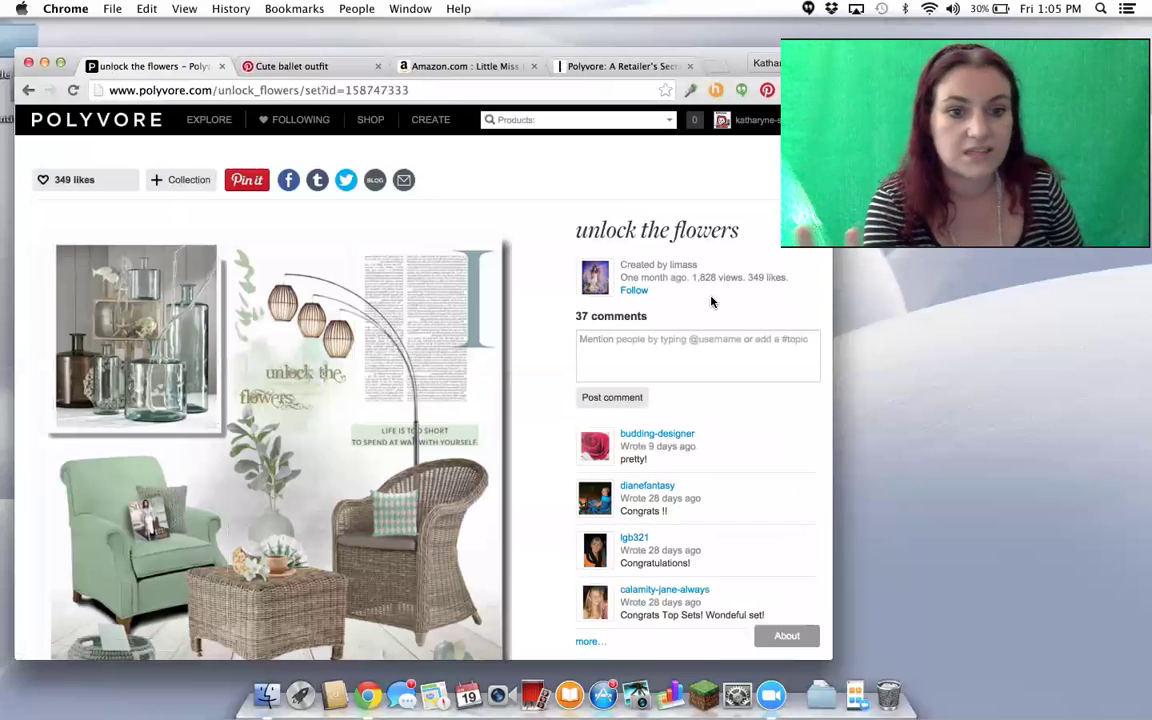
pyautogui.moveTo(410, 538)
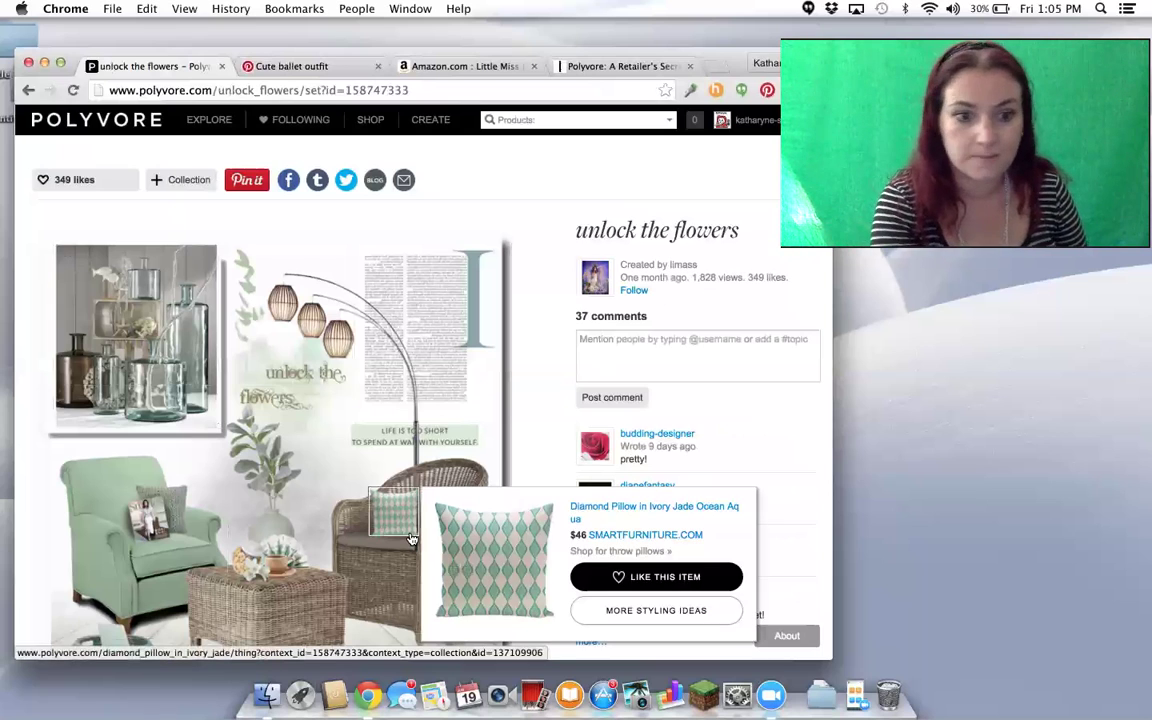
pyautogui.moveTo(243, 640)
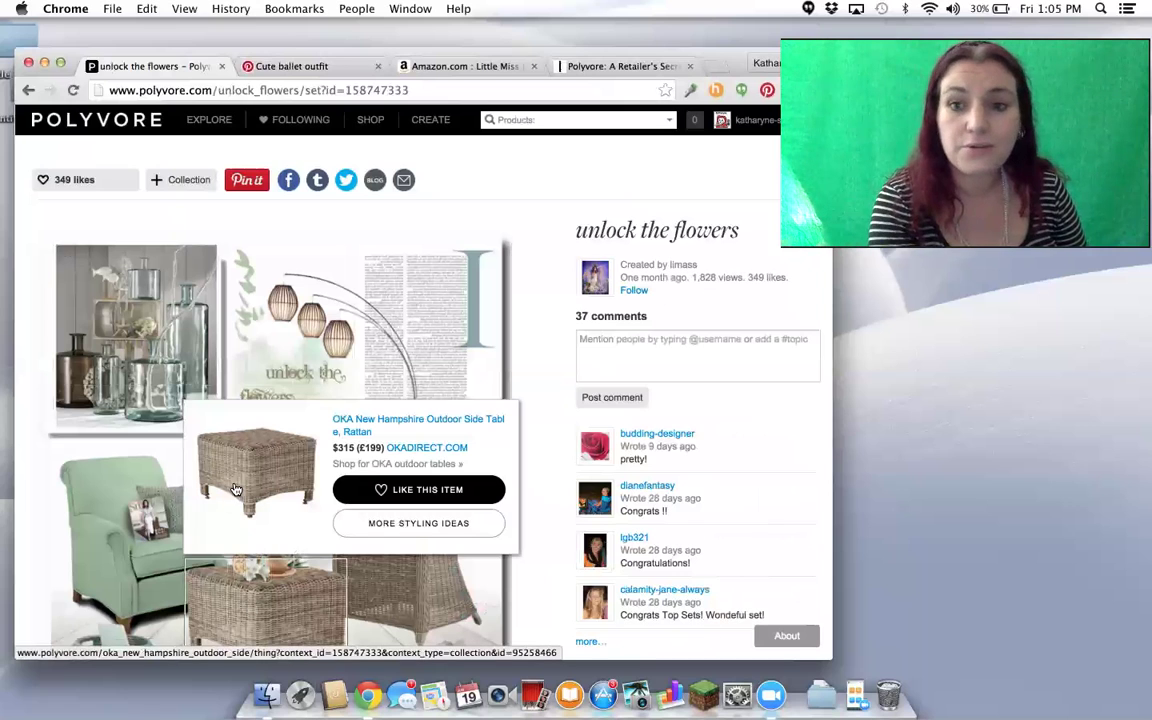